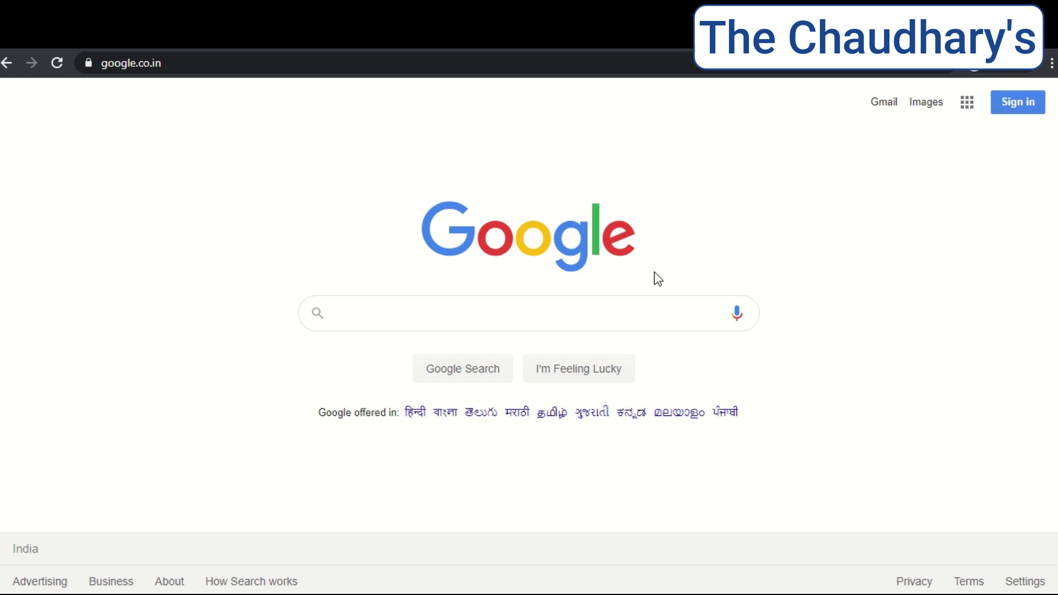
# Search Google for 'lic'
pyautogui.click(559, 313)
pyautogui.write('lic')
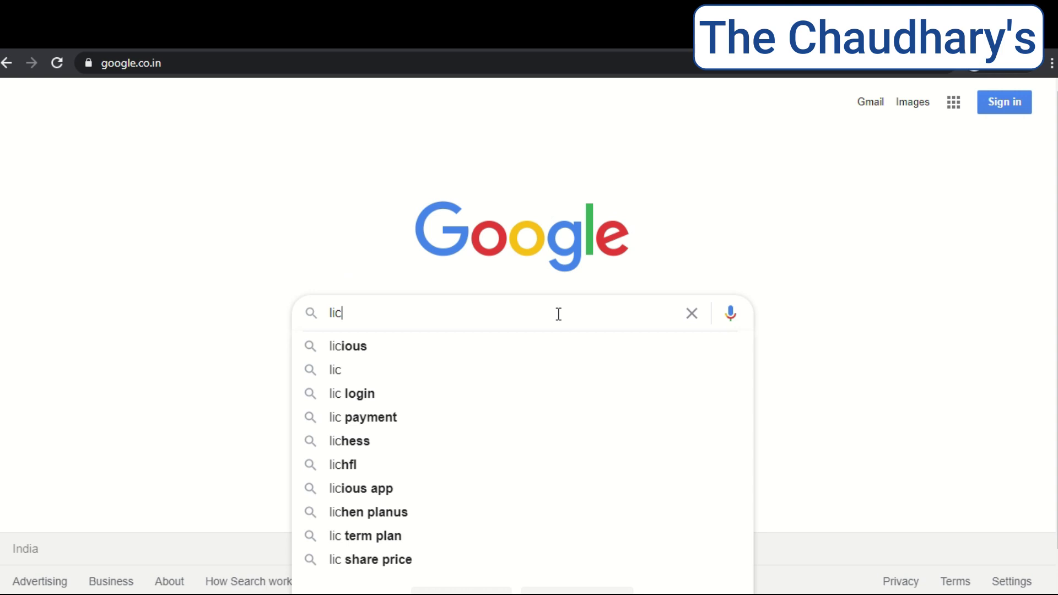
pyautogui.press('Return')
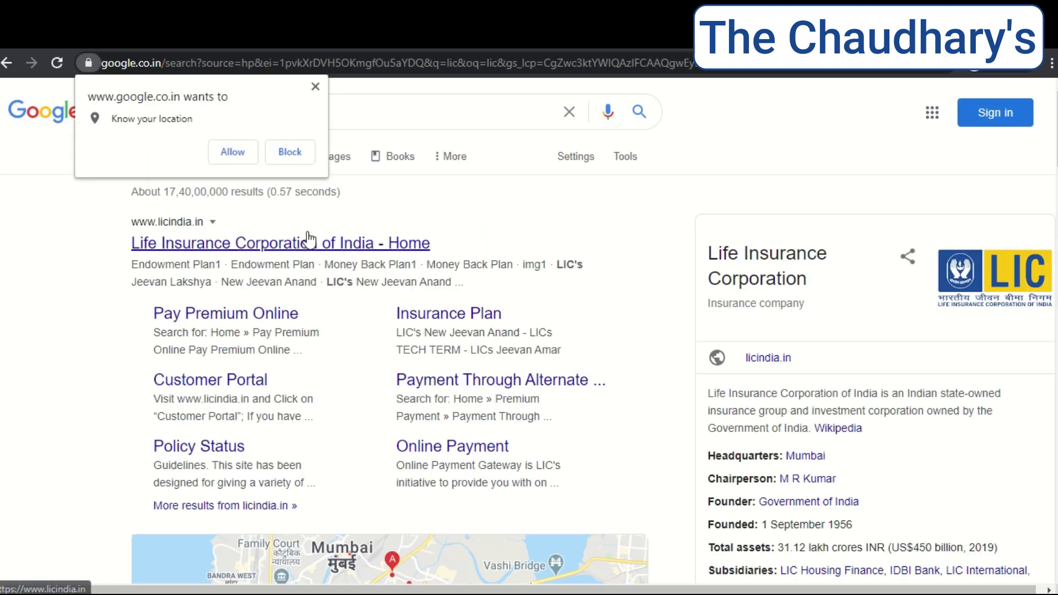
# Dismiss the location prompt, open licindia.in and follow 'Click here to Buy' under Buy Policy Online
pyautogui.click(316, 89)
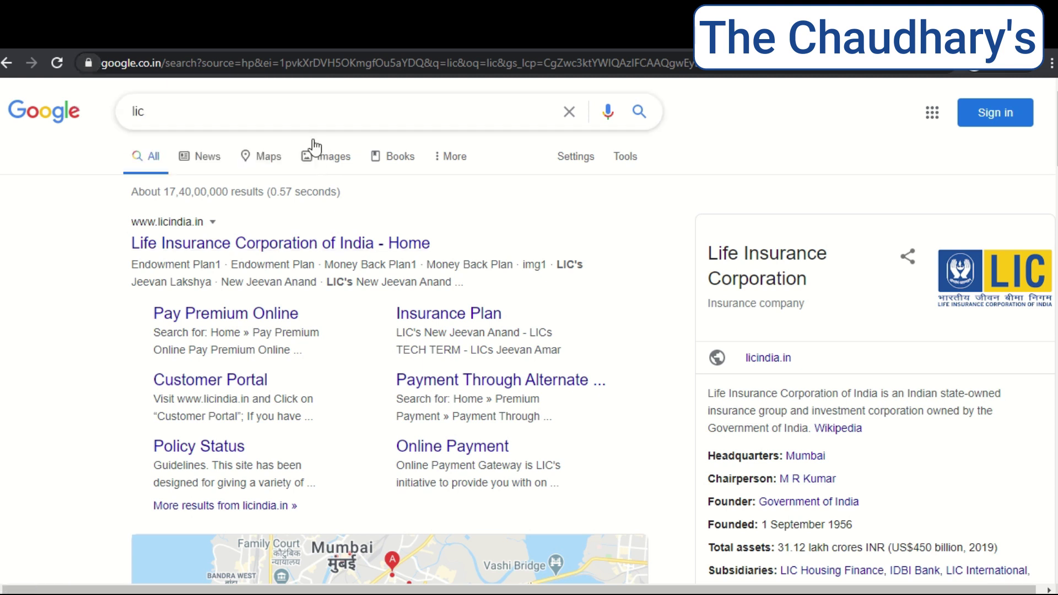
pyautogui.click(319, 244)
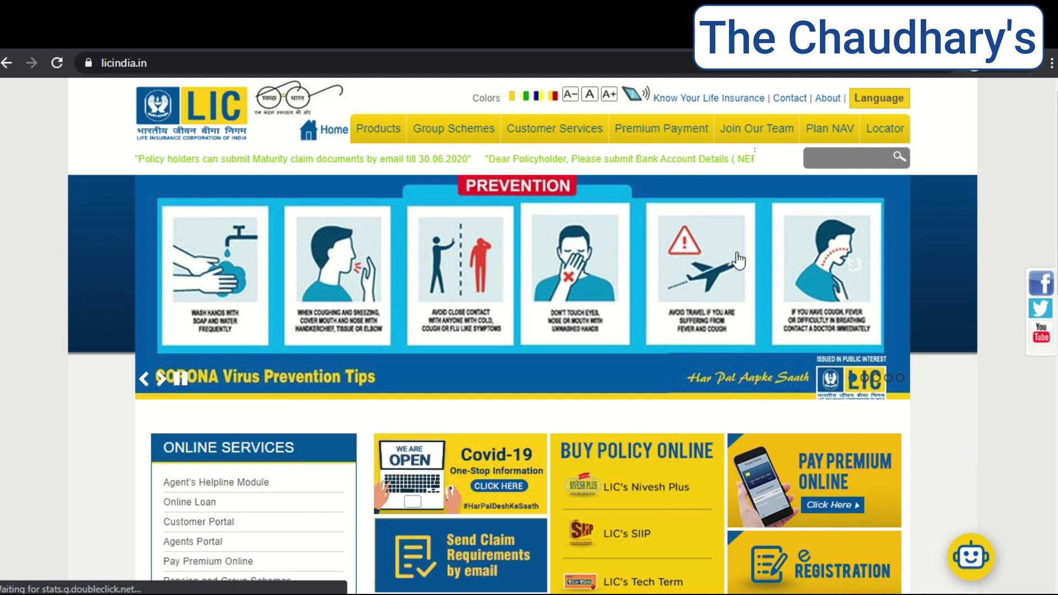
pyautogui.scroll(-2, 977, 383)
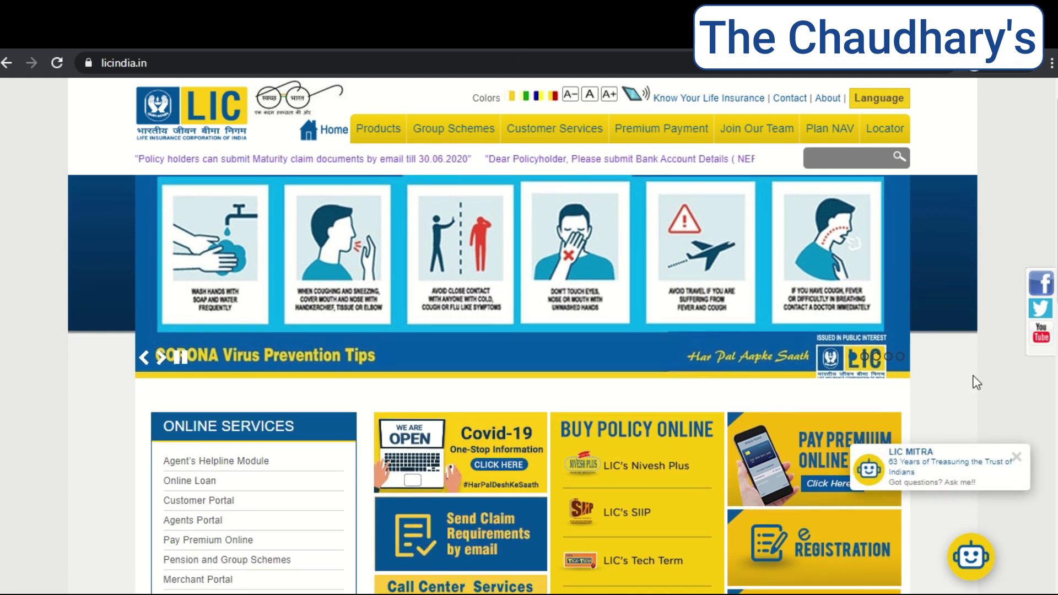
pyautogui.scroll(-2, 976, 380)
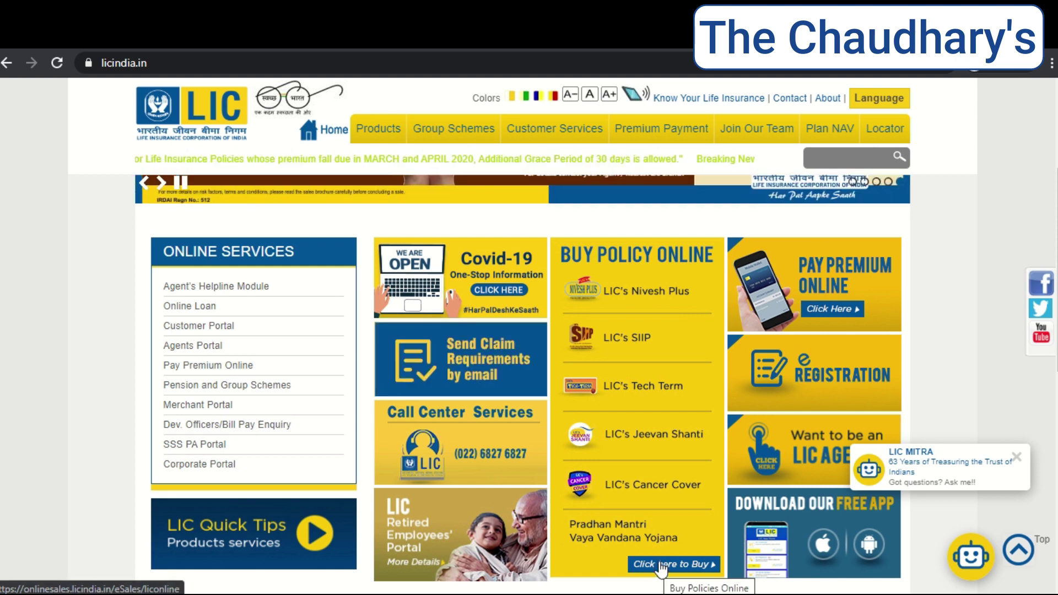
pyautogui.click(666, 563)
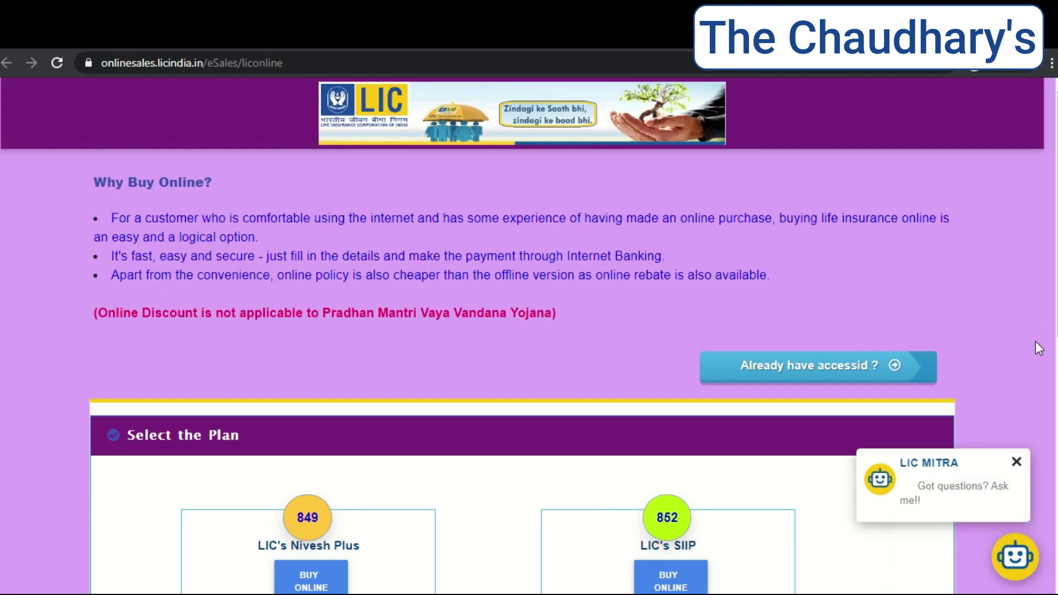
# Find LIC's Tech Term (854) in the plan list and choose Buy Online
pyautogui.scroll(-3, 1036, 343)
pyautogui.scroll(-2, 1037, 347)
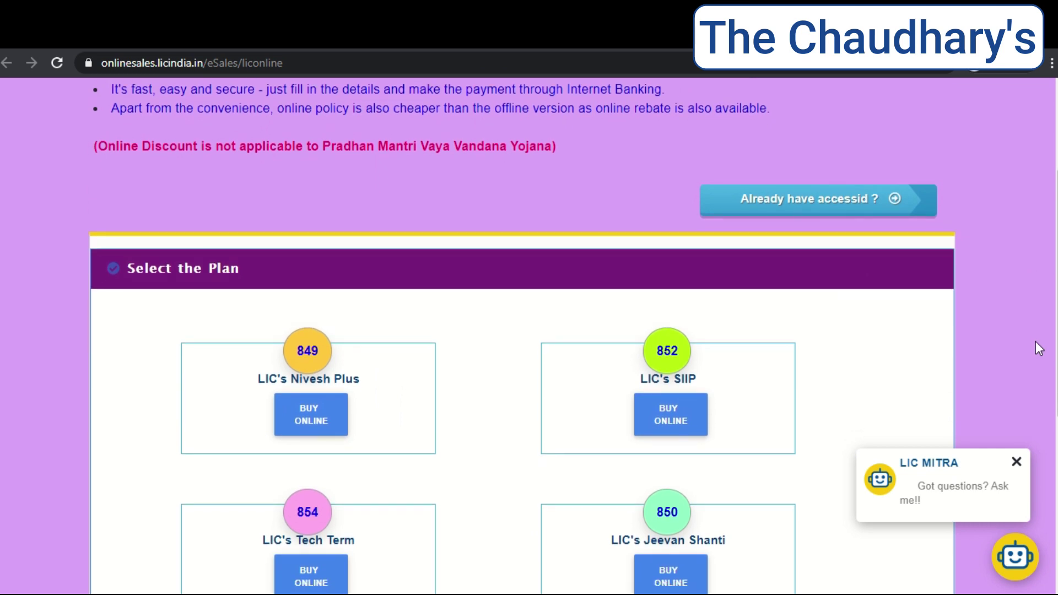
pyautogui.scroll(-2, 1036, 342)
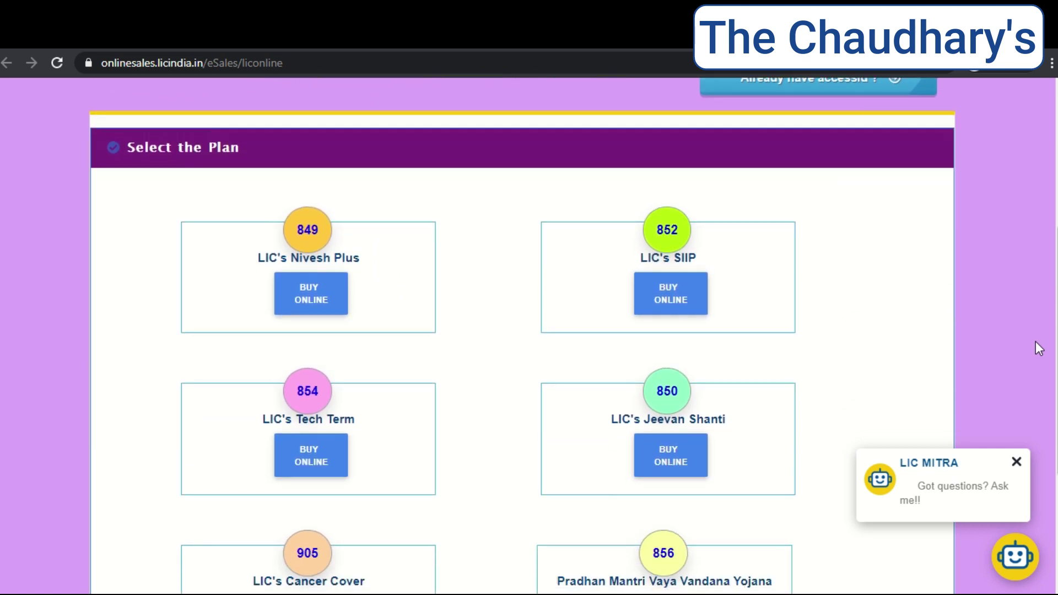
pyautogui.scroll(-1, 1036, 342)
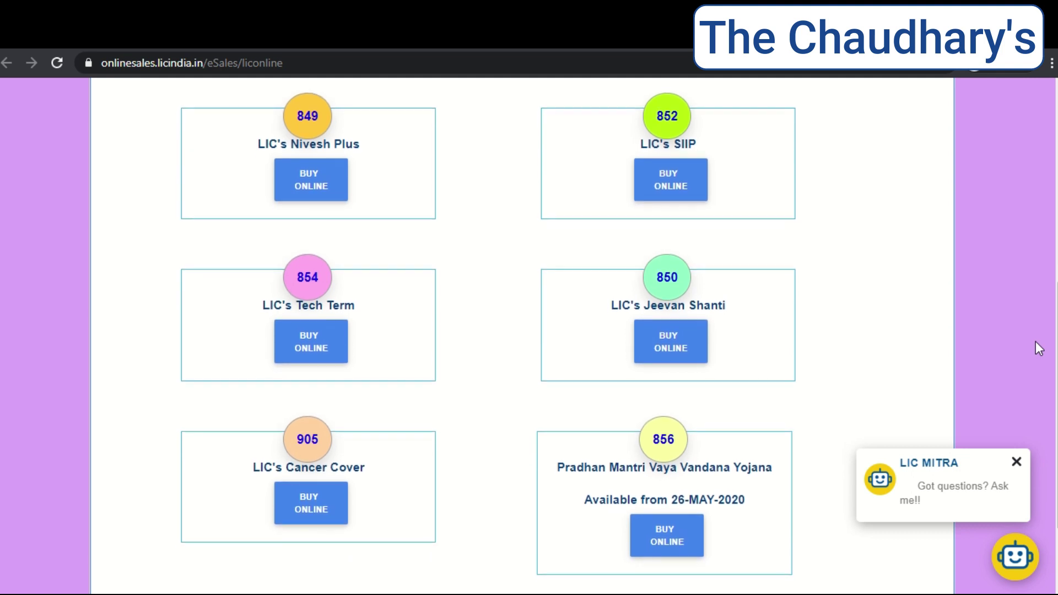
pyautogui.scroll(-1, 1037, 342)
pyautogui.scroll(1, 1037, 342)
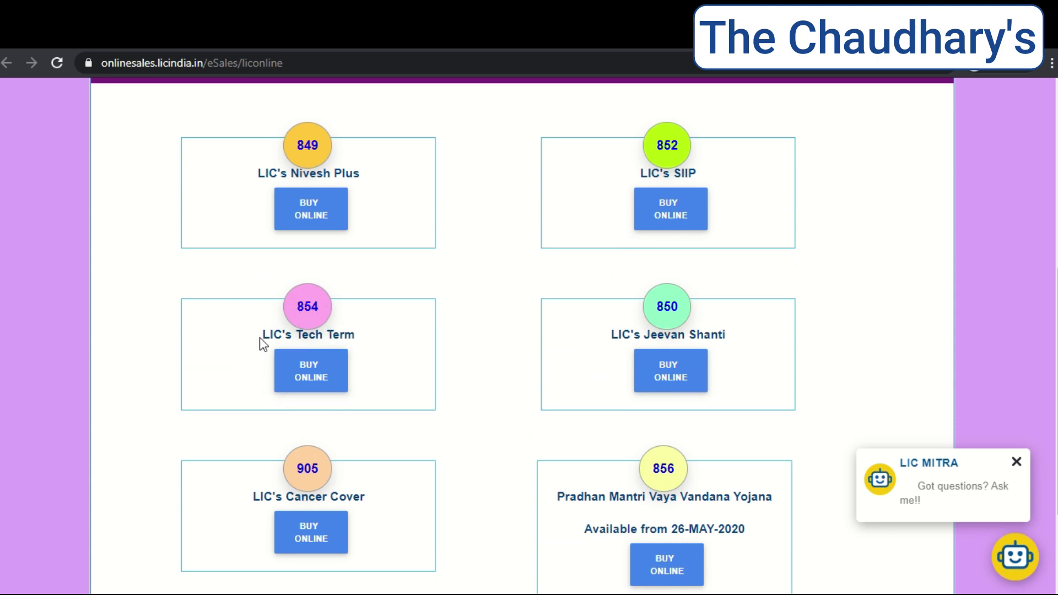
pyautogui.moveTo(262, 336); pyautogui.dragTo(365, 336)
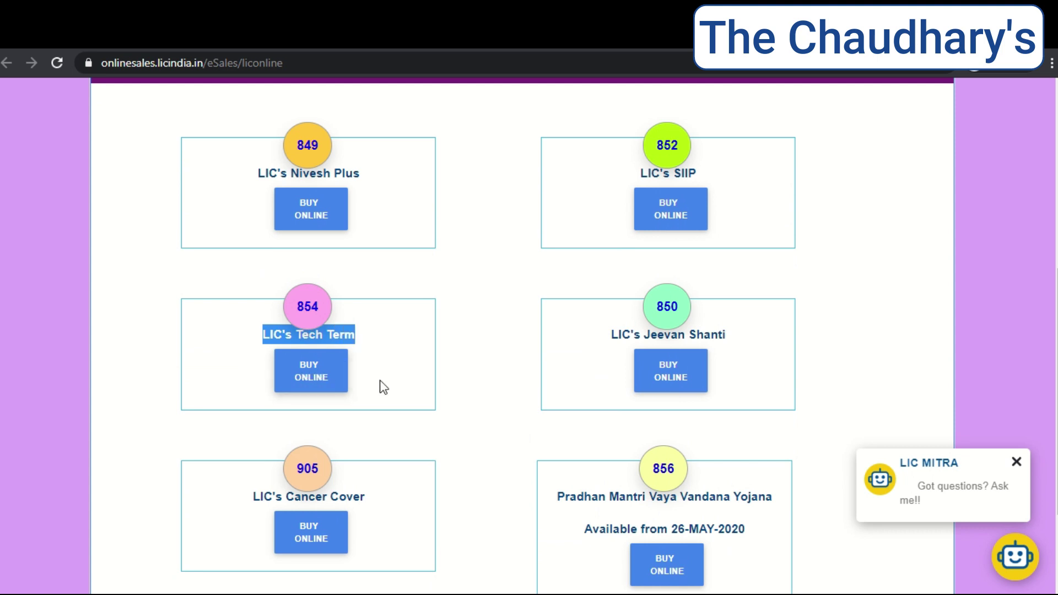
pyautogui.click(320, 379)
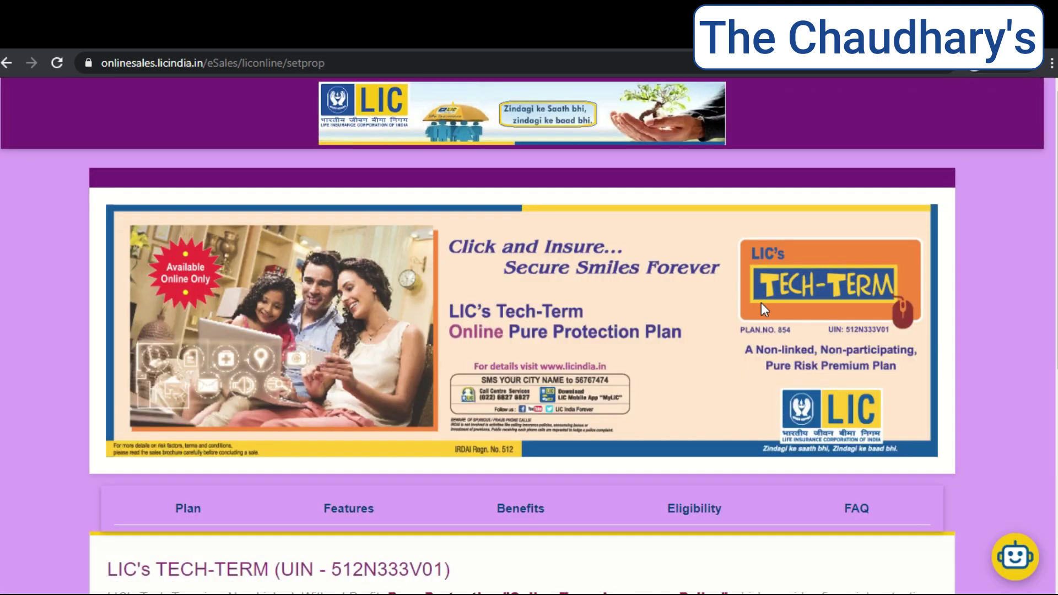
# Close the LIC MITRA chat popup while reading the Tech-Term plan description
pyautogui.scroll(-5, 1003, 379)
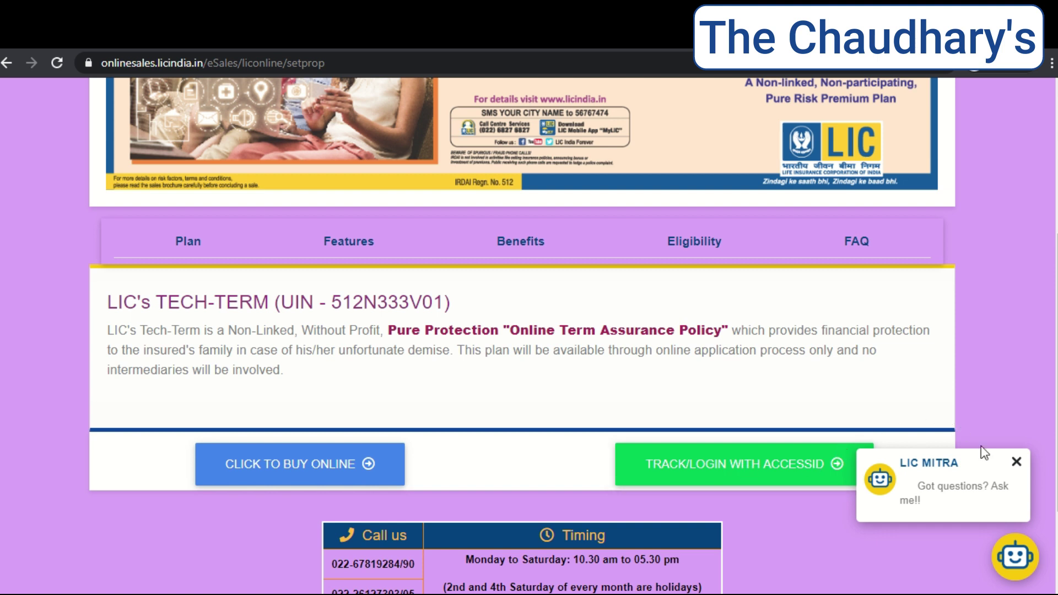
pyautogui.click(1017, 462)
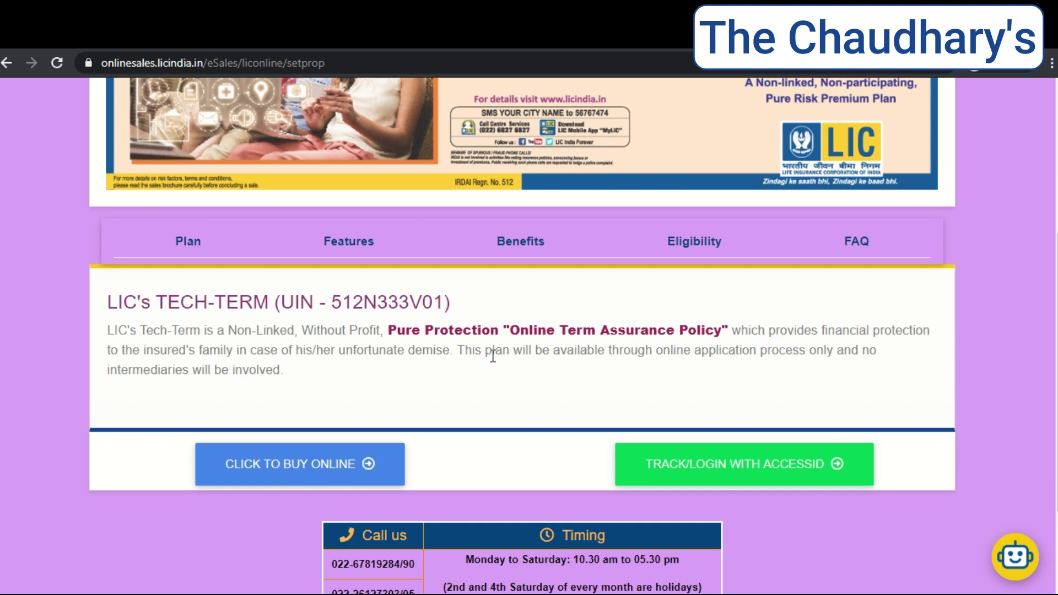
pyautogui.scroll(1, 276, 464)
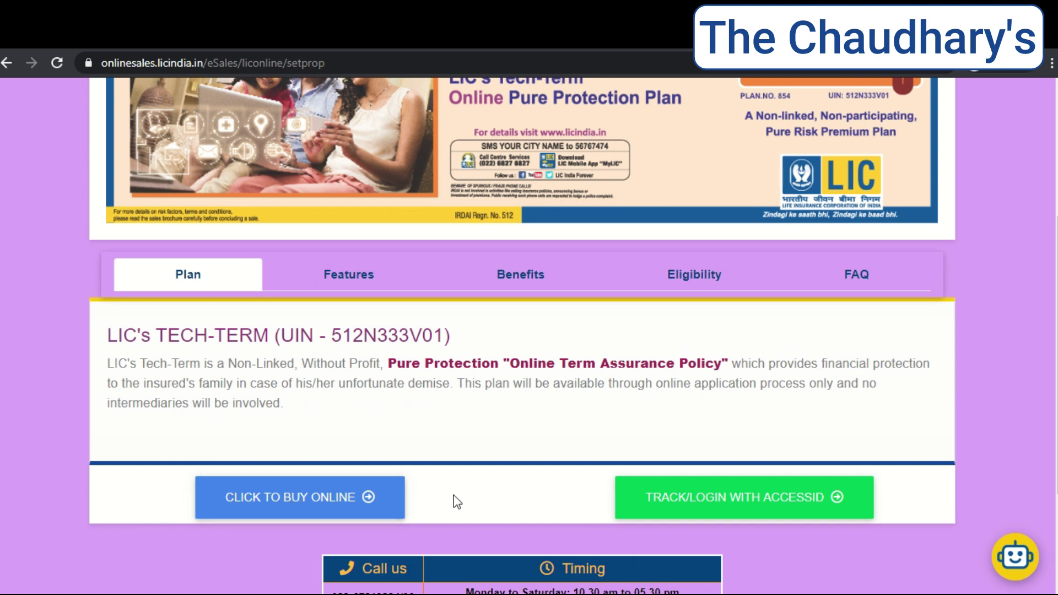
pyautogui.click(296, 505)
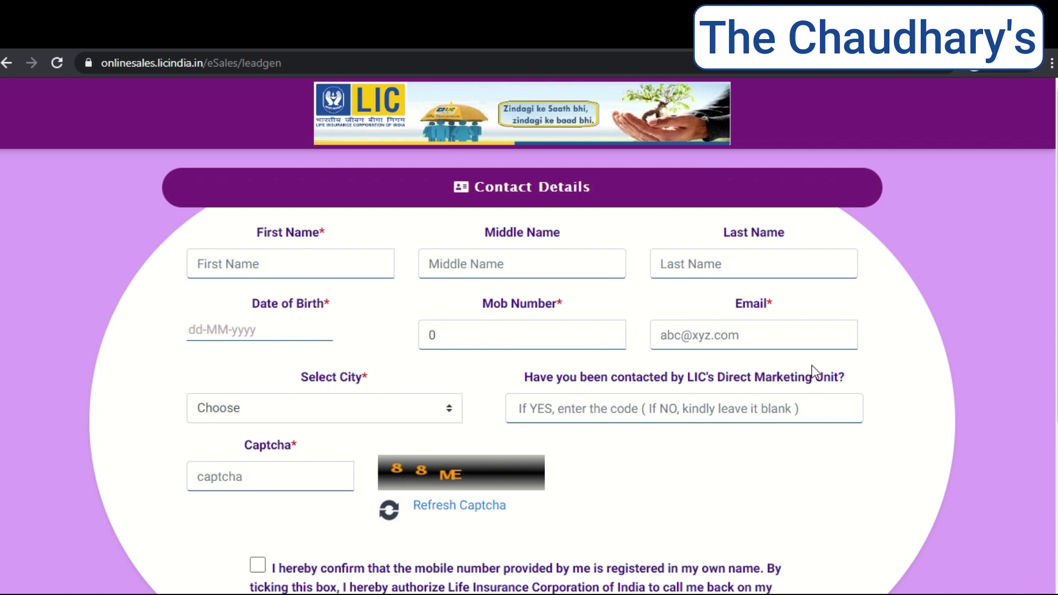
pyautogui.click(330, 258)
pyautogui.click(231, 325)
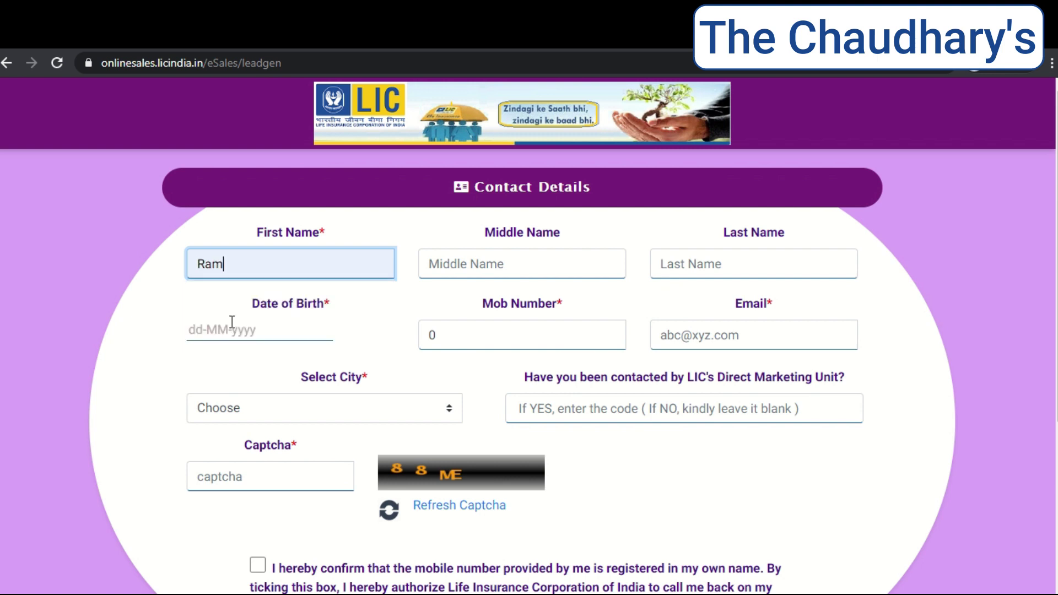
pyautogui.click(662, 267)
pyautogui.click(685, 295)
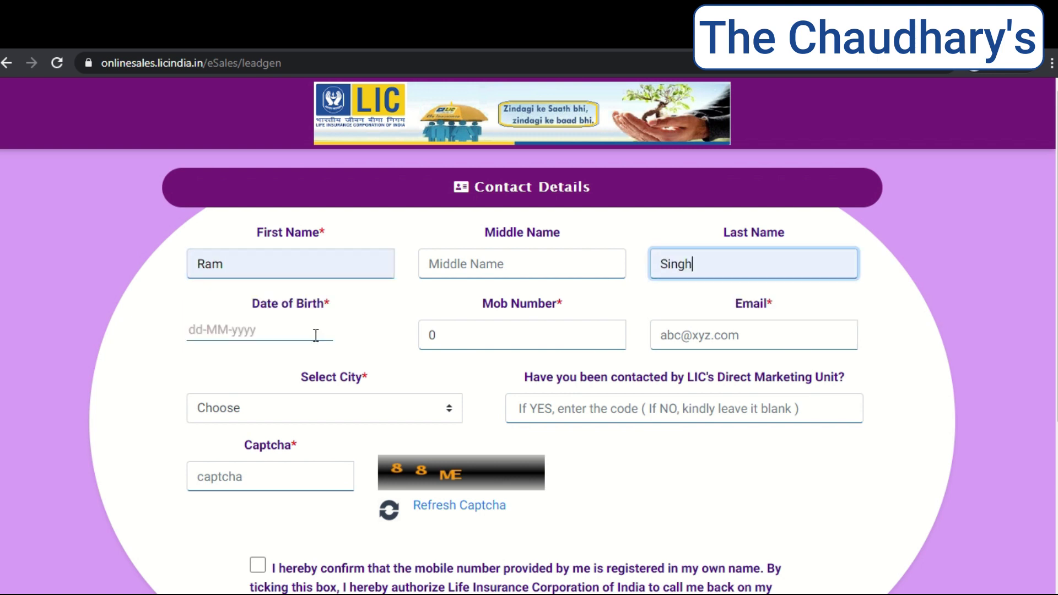
pyautogui.click(256, 336)
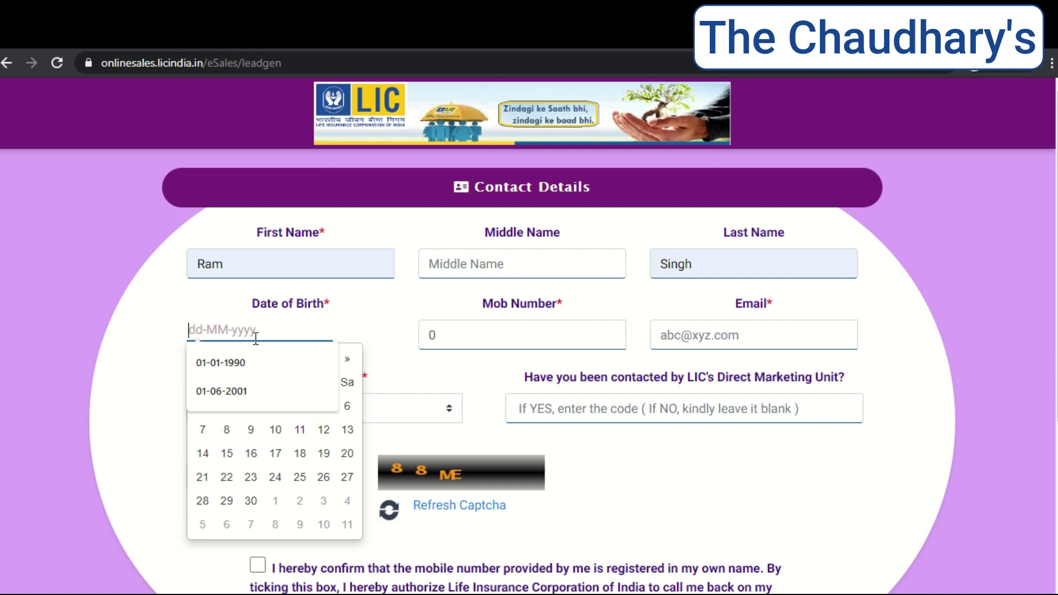
pyautogui.click(223, 401)
# Enter the applicant's mobile number and e-mail, and choose Mumbai as the city
pyautogui.click(477, 333)
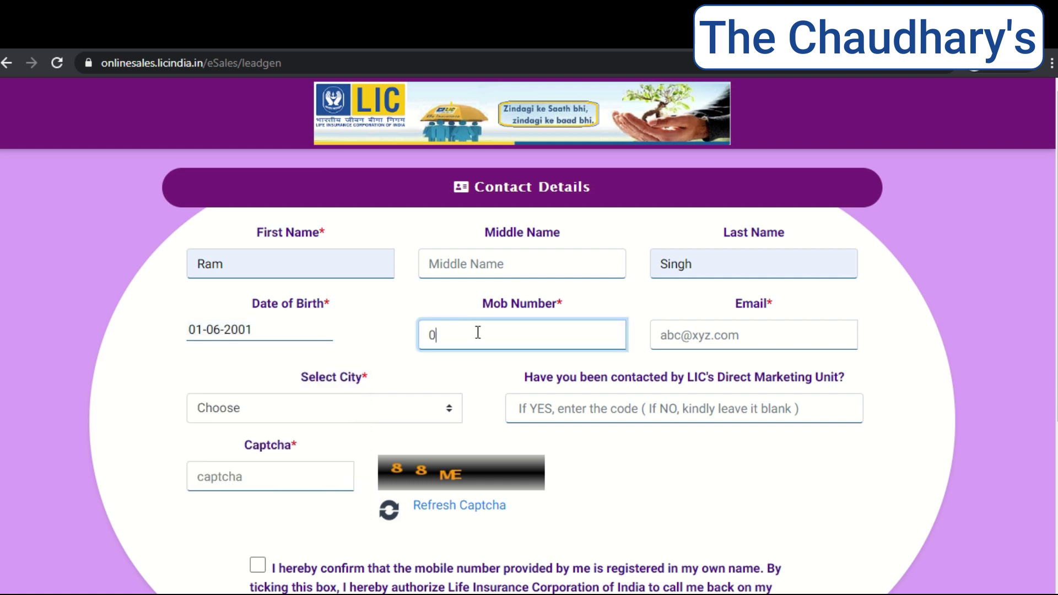
pyautogui.press('BackSpace')
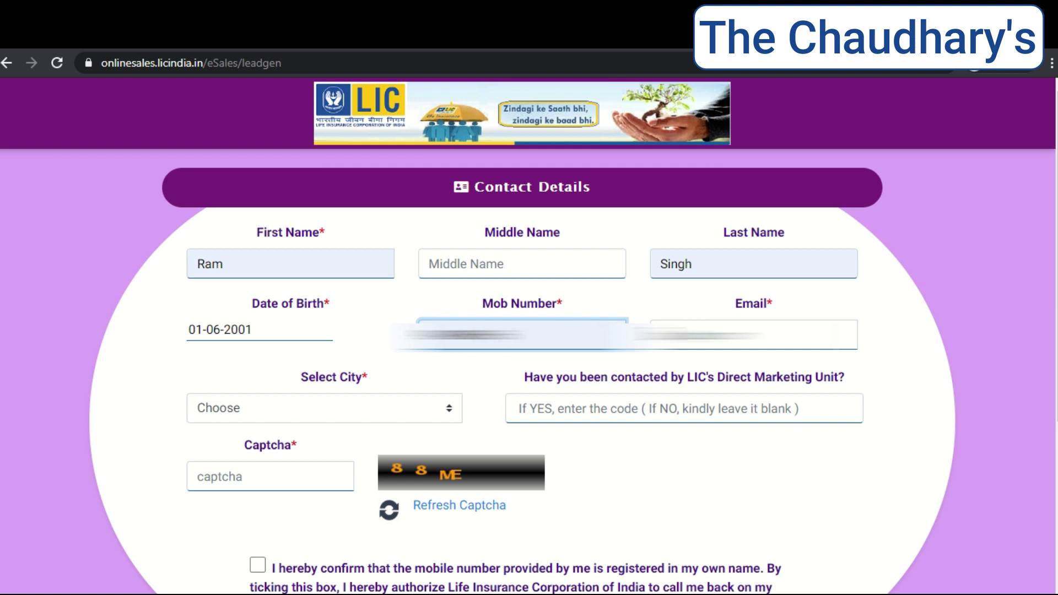
pyautogui.press('Tab')
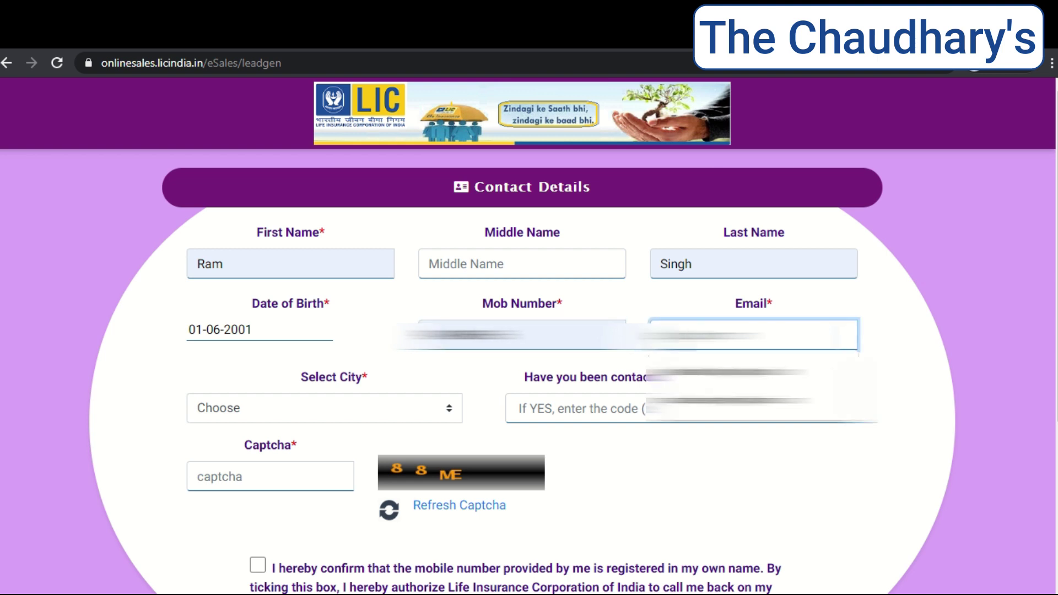
pyautogui.click(341, 405)
pyautogui.press('m')
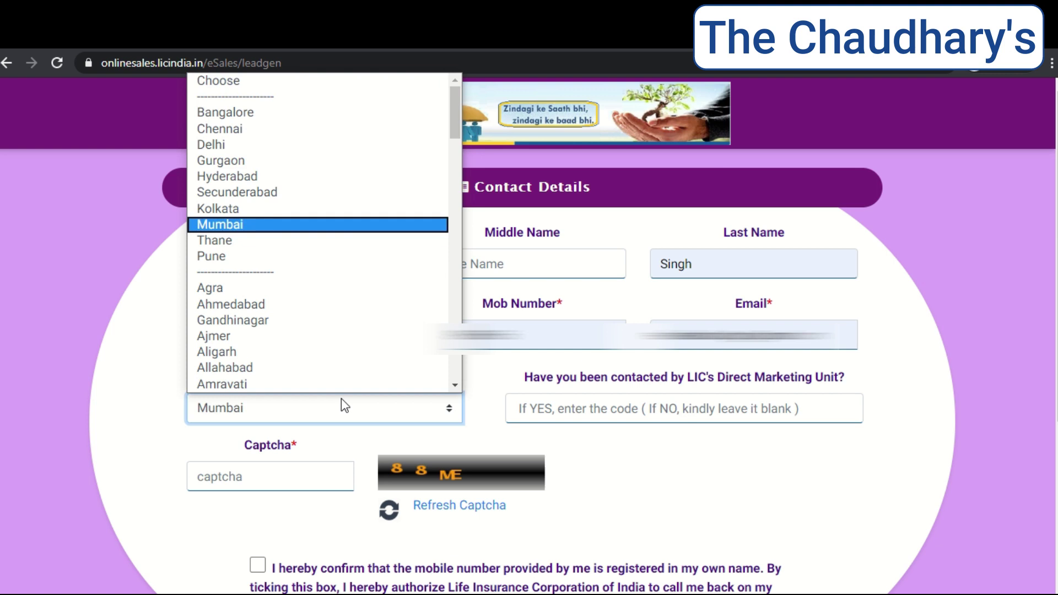
pyautogui.click(269, 224)
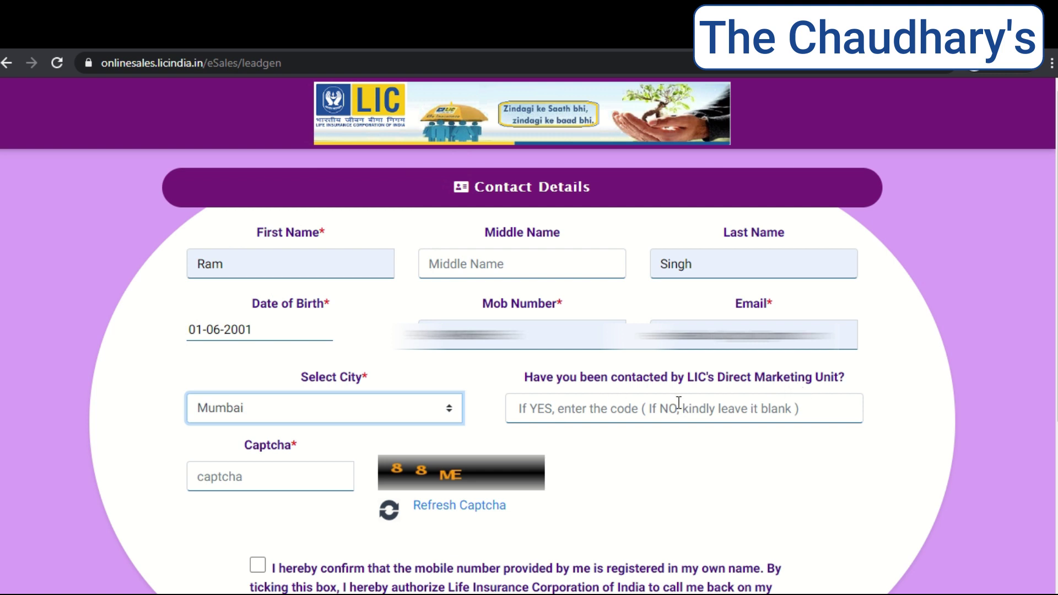
pyautogui.click(593, 412)
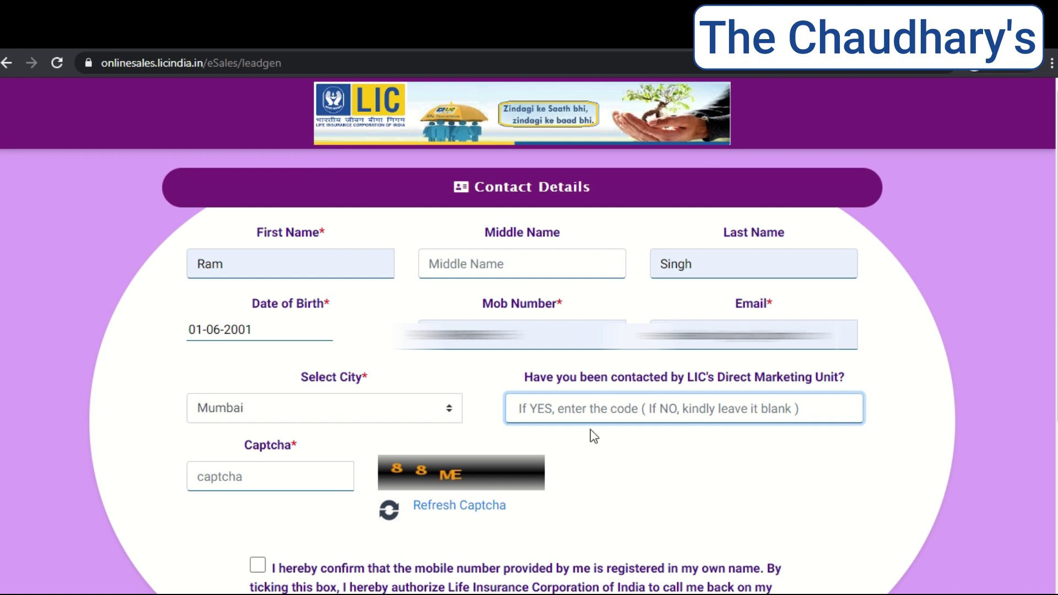
pyautogui.click(284, 482)
pyautogui.click(132, 467)
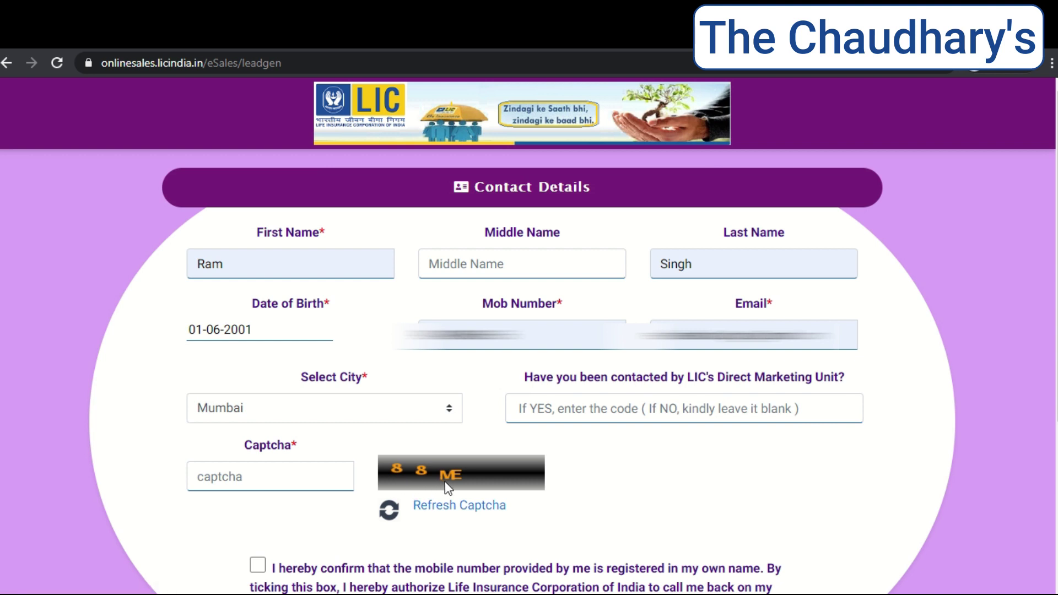
# Refresh the captcha until readable and enter its code
pyautogui.click(442, 510)
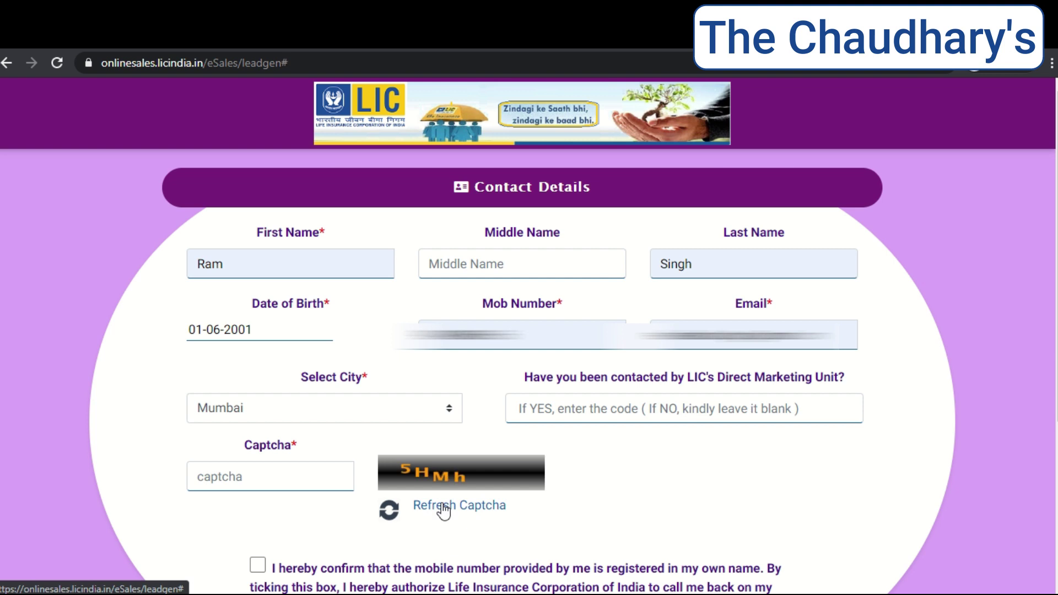
pyautogui.click(444, 510)
pyautogui.click(444, 510)
pyautogui.click(443, 510)
pyautogui.click(444, 510)
pyautogui.click(444, 510)
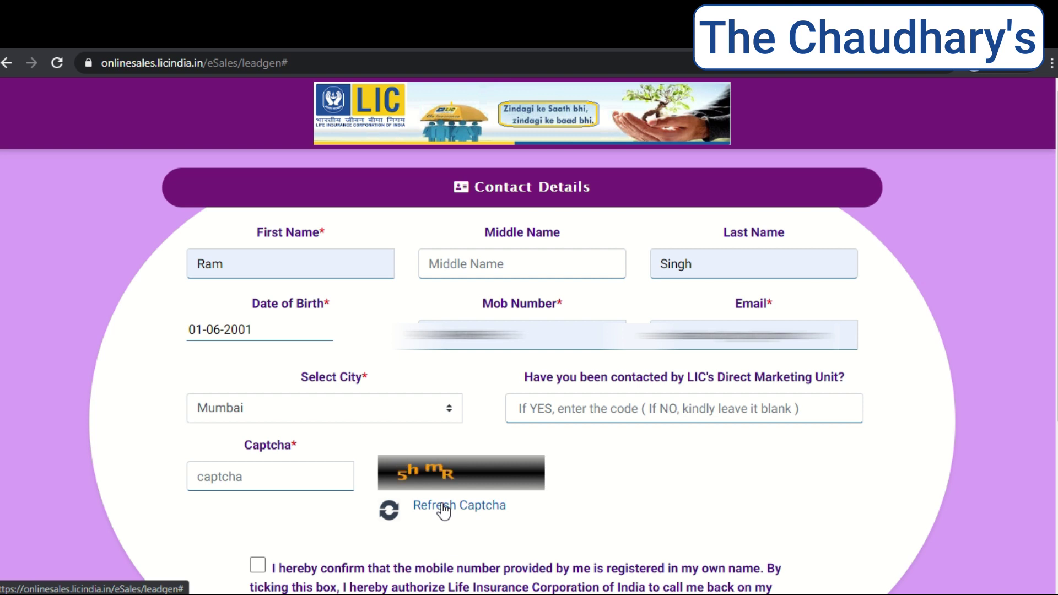
pyautogui.click(289, 479)
pyautogui.write('5')
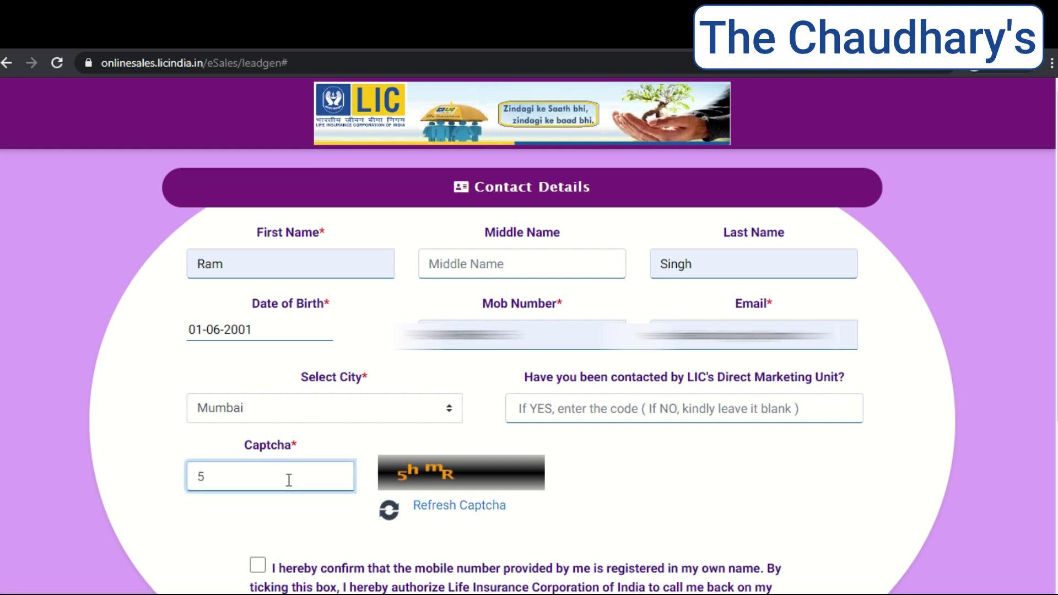
pyautogui.write('hmR')
pyautogui.click(659, 468)
# Agree to the mobile-number consent statement and submit with Calculate Premium
pyautogui.scroll(-3, 660, 468)
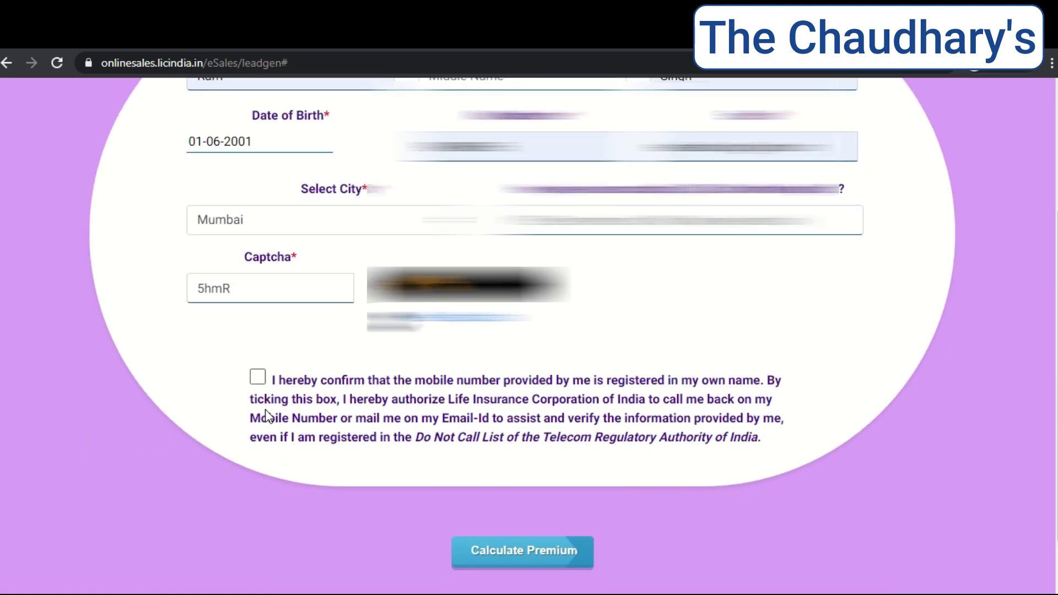
pyautogui.moveTo(270, 378); pyautogui.dragTo(766, 385)
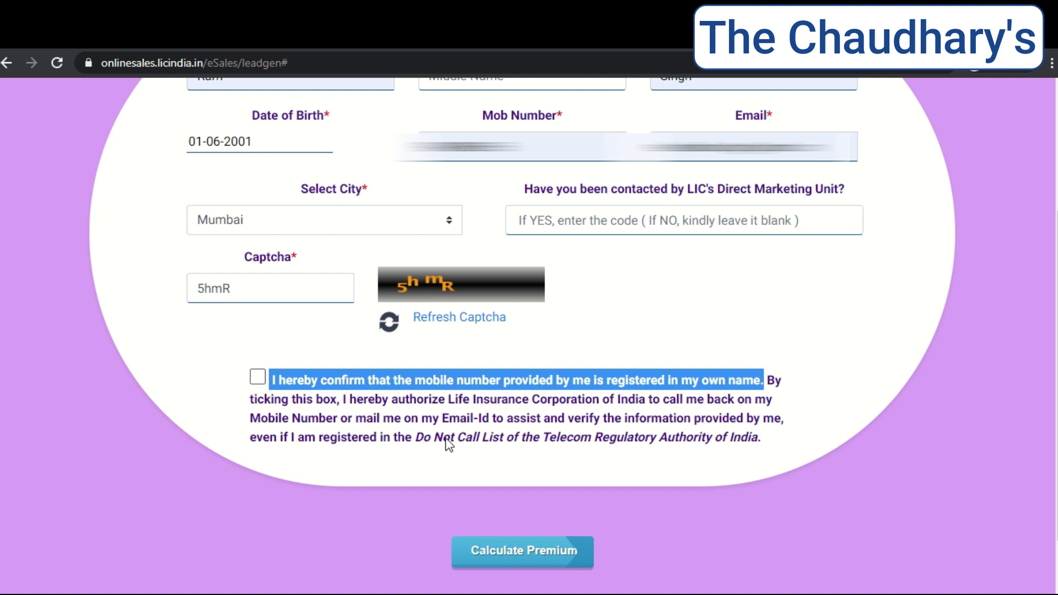
pyautogui.click(258, 378)
pyautogui.click(375, 488)
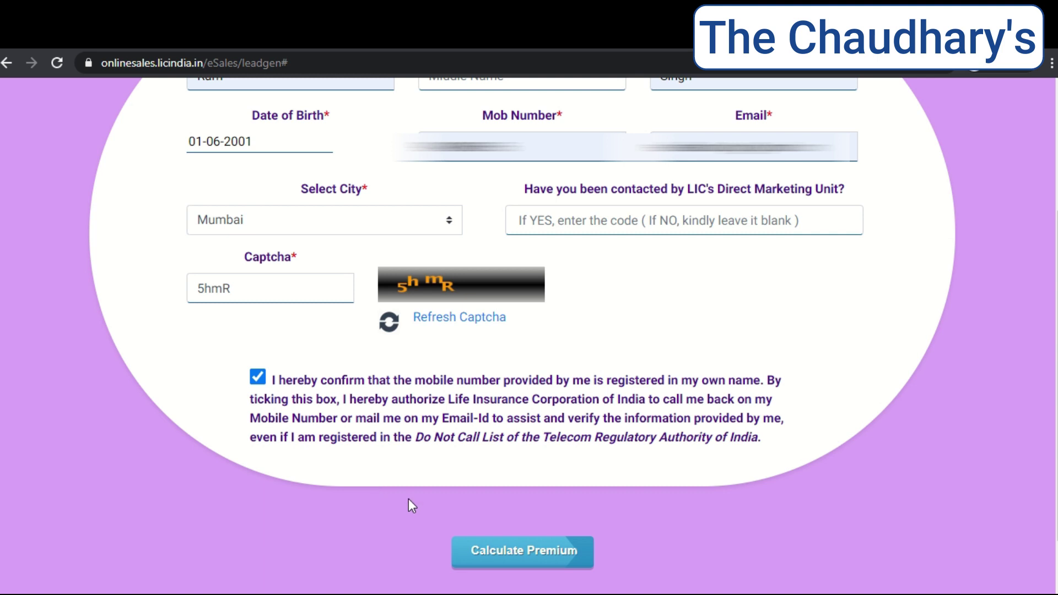
pyautogui.click(518, 554)
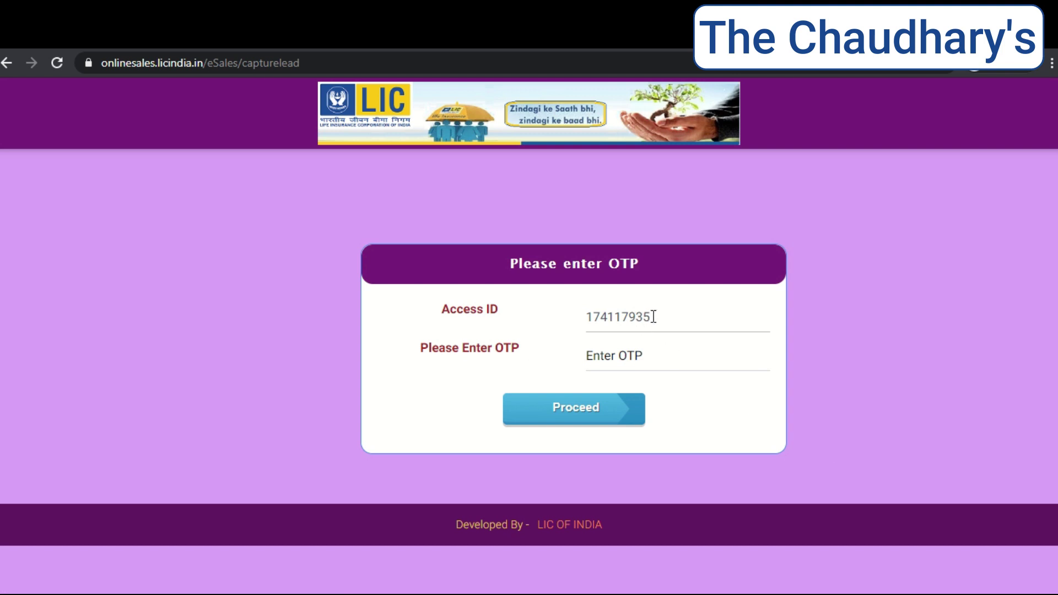
# Enter the received one-time password in the Please Enter OTP field
pyautogui.moveTo(654, 317); pyautogui.dragTo(576, 315)
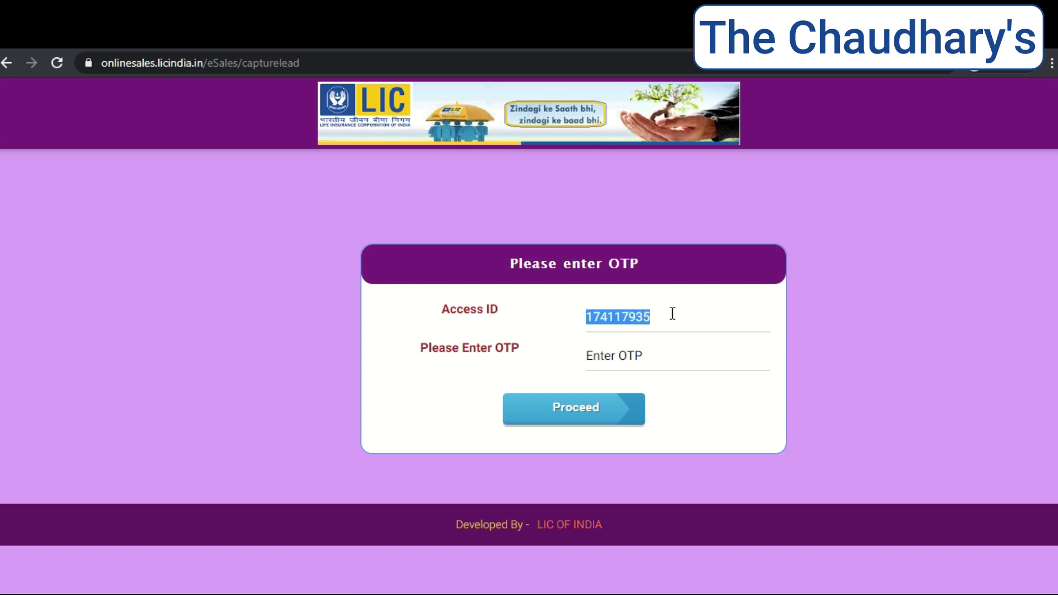
pyautogui.click(691, 296)
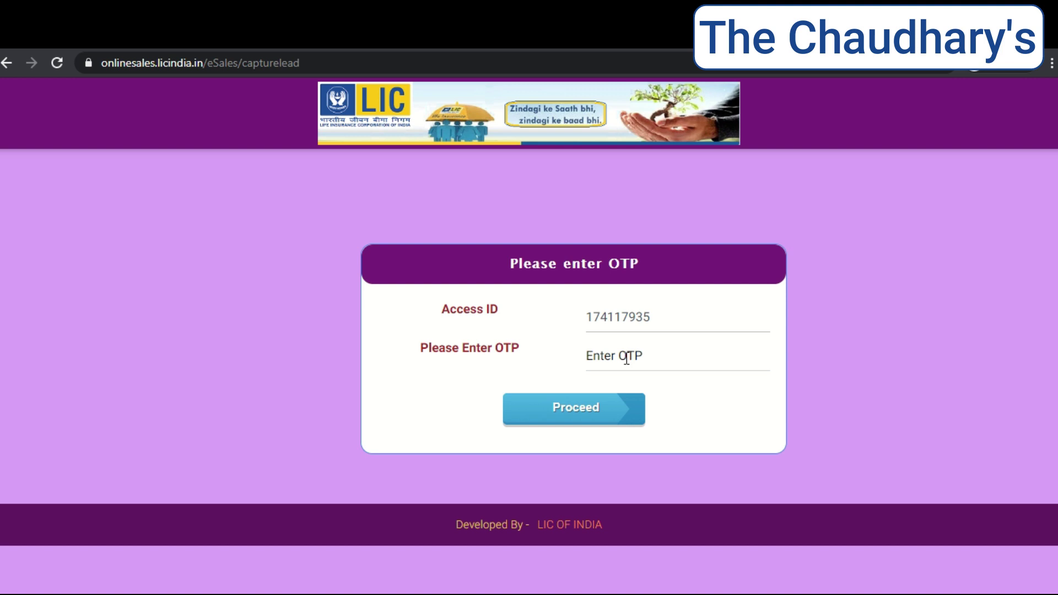
pyautogui.click(627, 358)
pyautogui.click(790, 321)
pyautogui.click(672, 362)
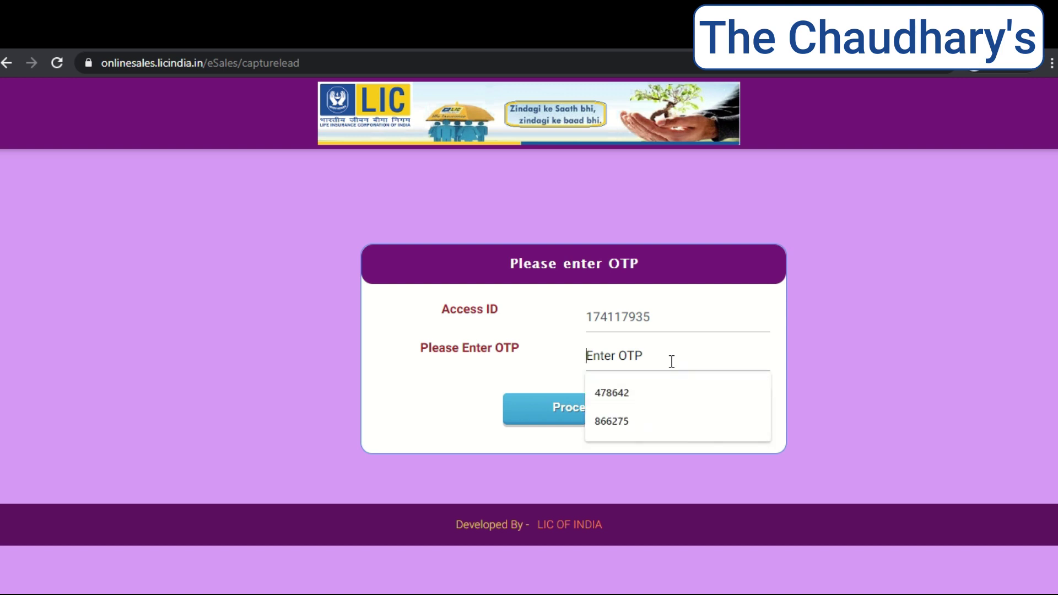
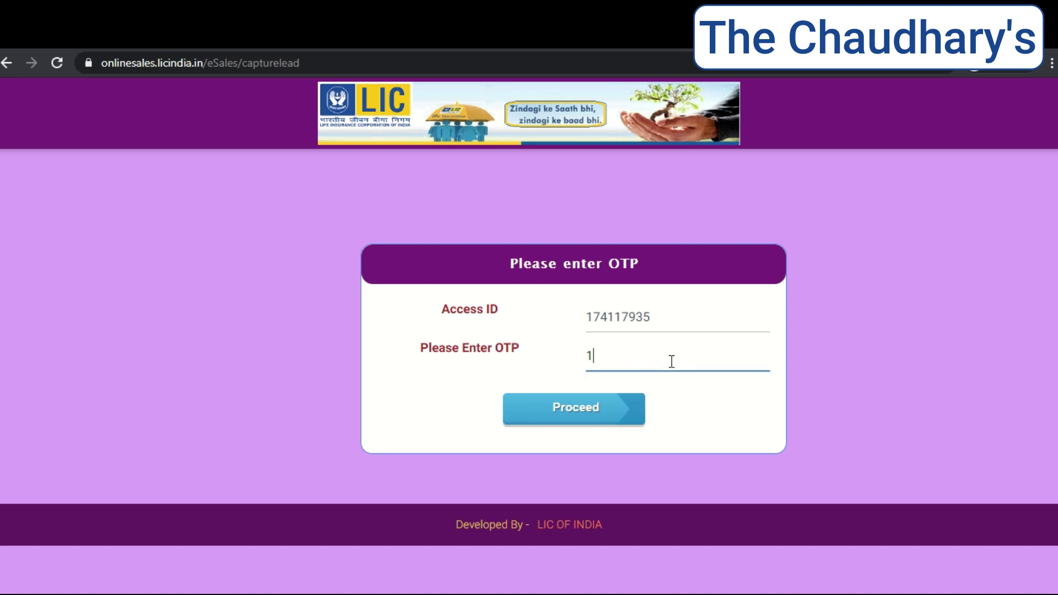
# Verify the OTP with Proceed to reach the premium form
pyautogui.click(614, 418)
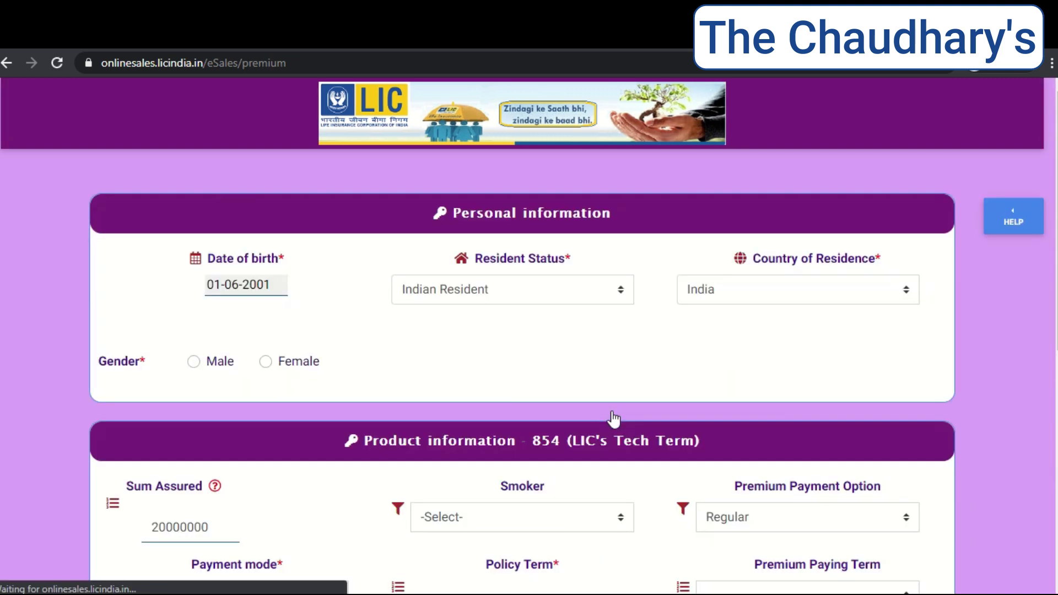
pyautogui.scroll(-3, 999, 356)
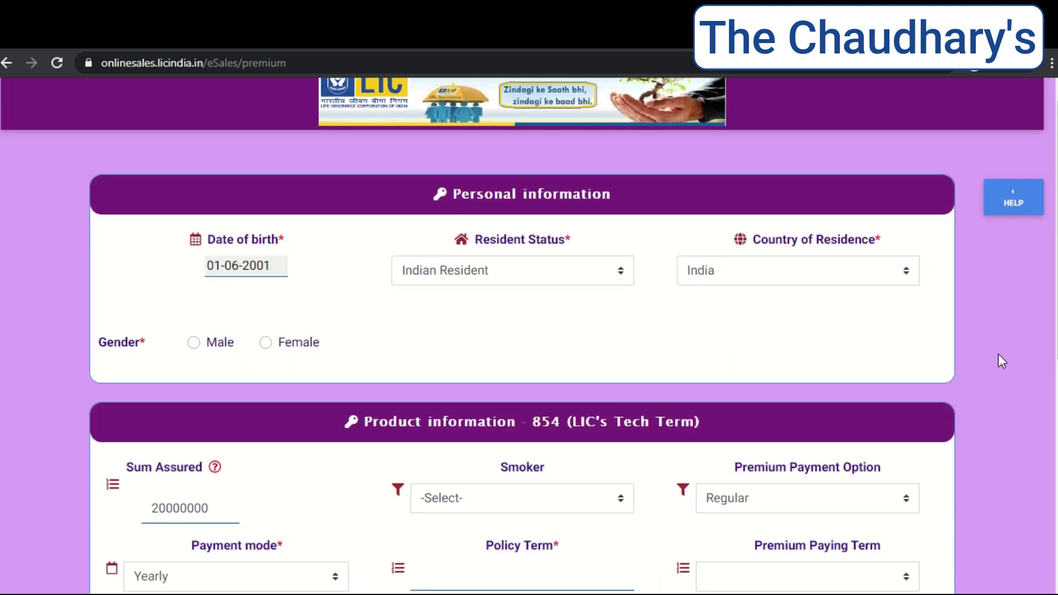
pyautogui.scroll(2, 1003, 362)
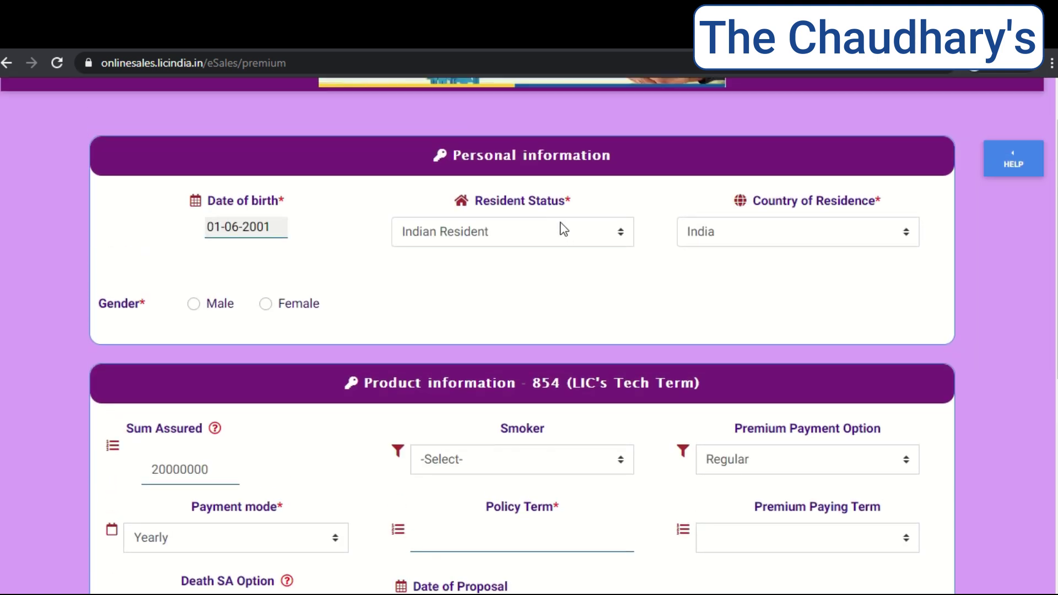
# Keep Indian Resident and India as residence, and set gender to Male
pyautogui.click(571, 234)
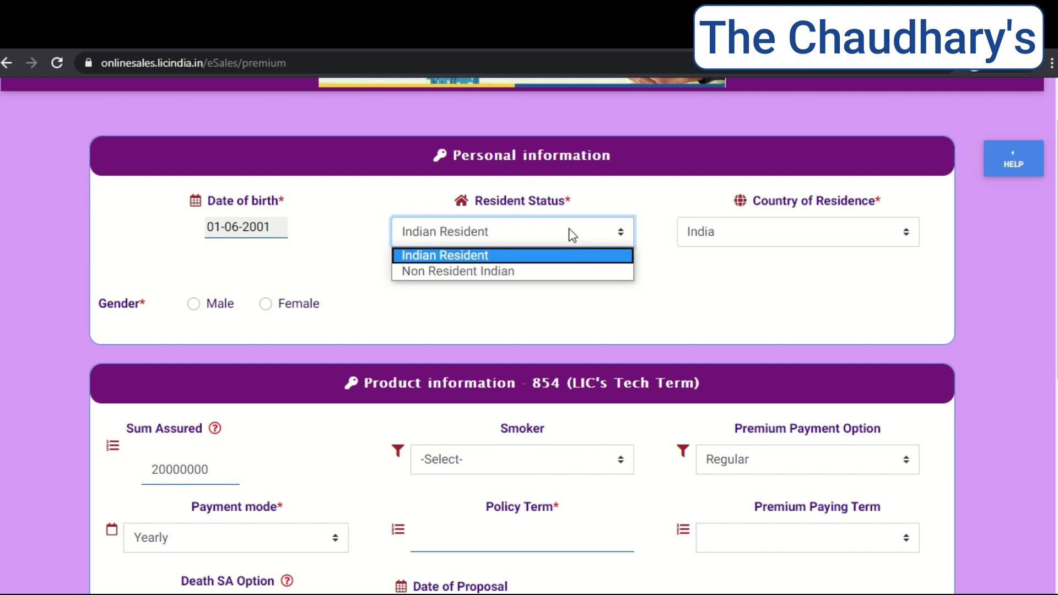
pyautogui.click(530, 259)
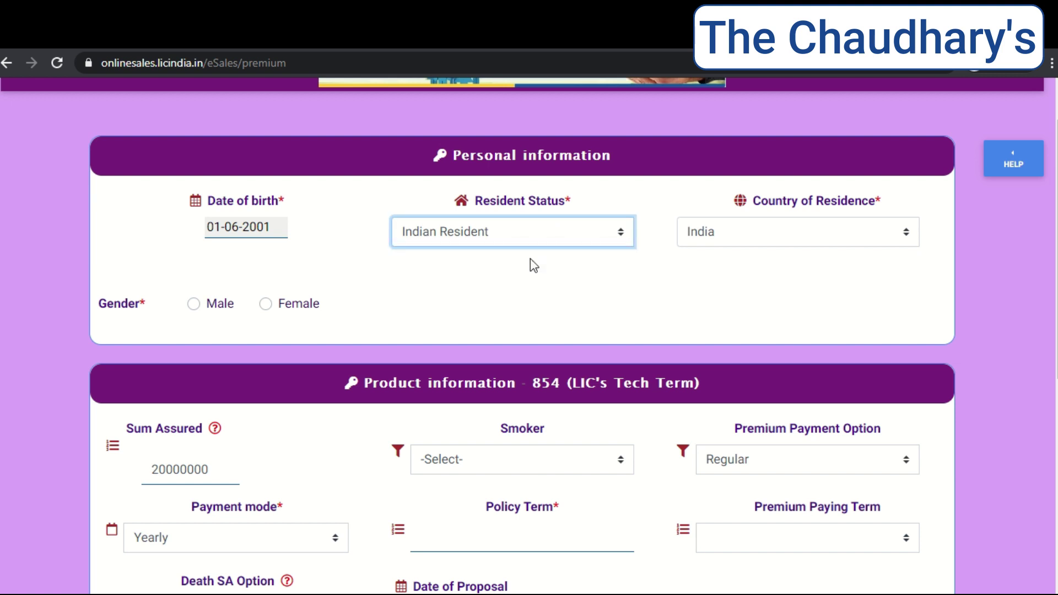
pyautogui.click(732, 235)
pyautogui.click(731, 232)
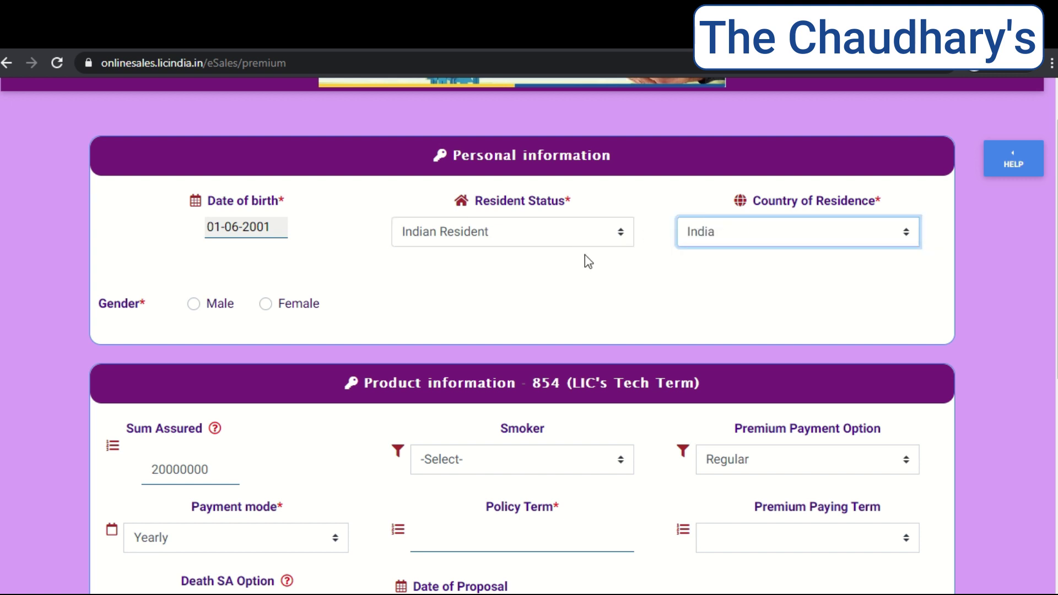
pyautogui.click(194, 303)
pyautogui.scroll(-3, 727, 284)
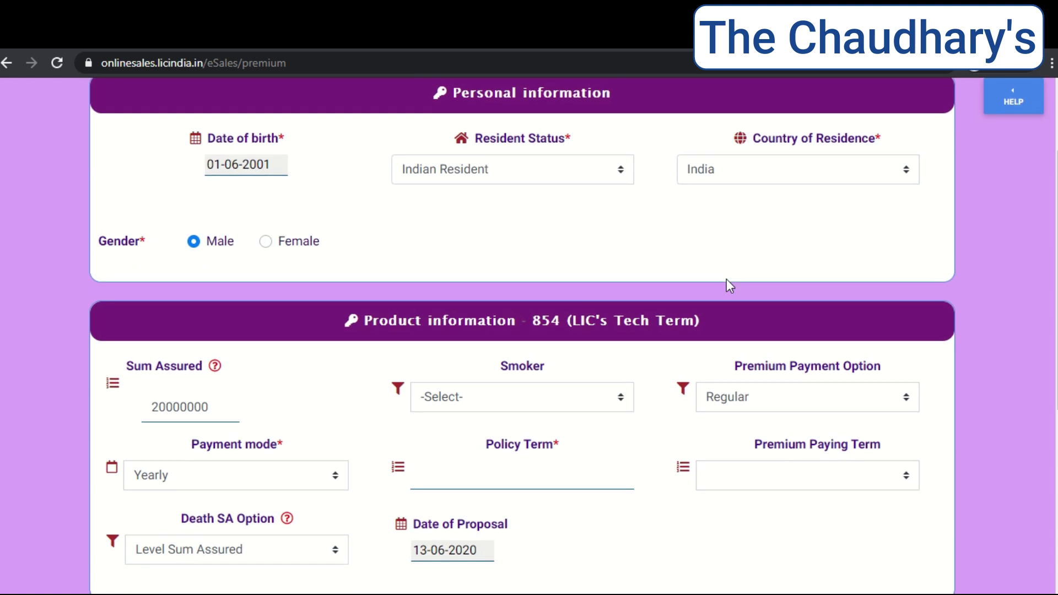
pyautogui.scroll(-2, 727, 284)
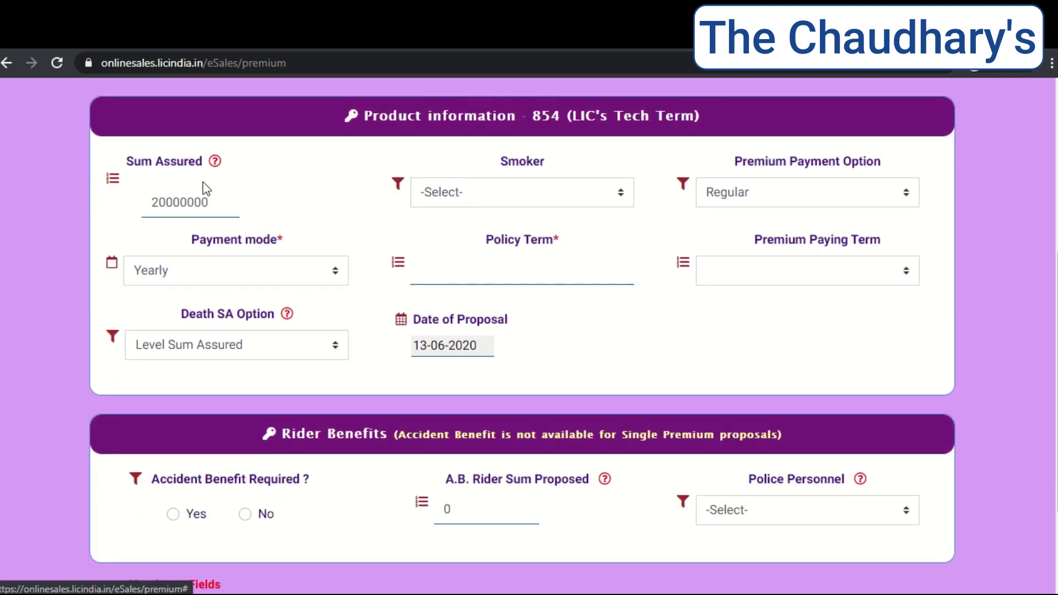
pyautogui.moveTo(216, 164)
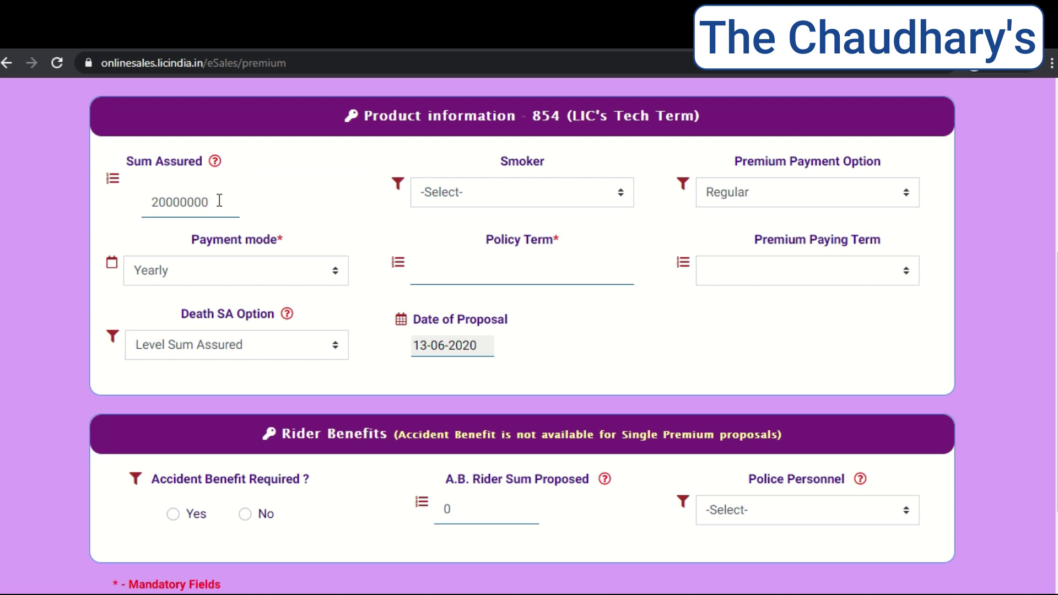
# Change the Sum Assured from 20000000 to 10000000 (One Crore)
pyautogui.click(158, 204)
pyautogui.press('BackSpace')
pyautogui.write('1')
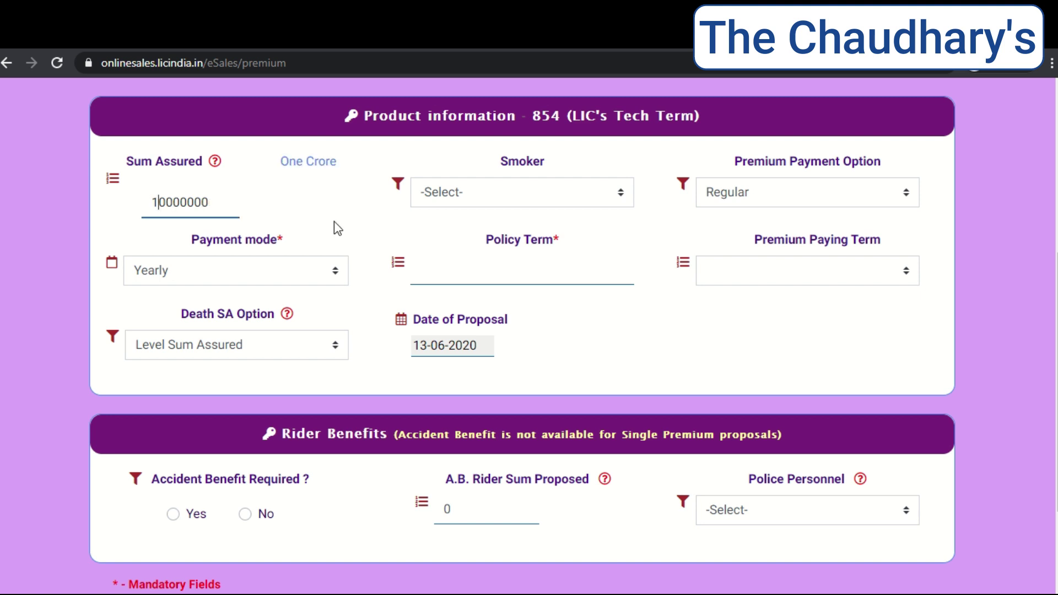
pyautogui.click(391, 228)
pyautogui.moveTo(165, 203); pyautogui.dragTo(153, 204)
pyautogui.write('5')
pyautogui.click(159, 205)
pyautogui.press('BackSpace')
pyautogui.write('10')
pyautogui.click(293, 165)
pyautogui.click(487, 193)
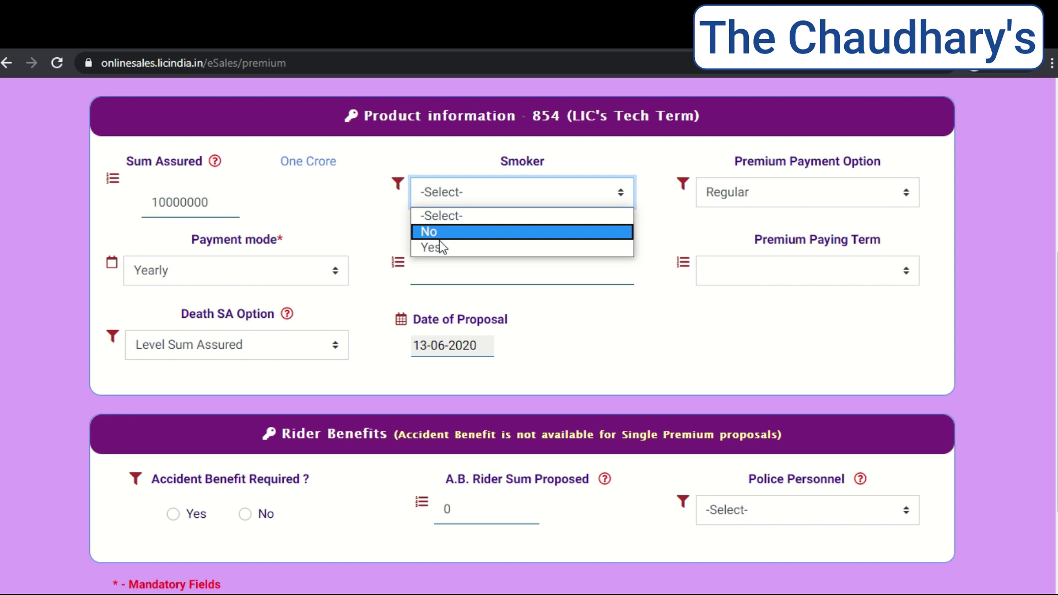
# Set Smoker to No, keeping Regular premium payment and Yearly payment mode
pyautogui.tripleClick(327, 161)
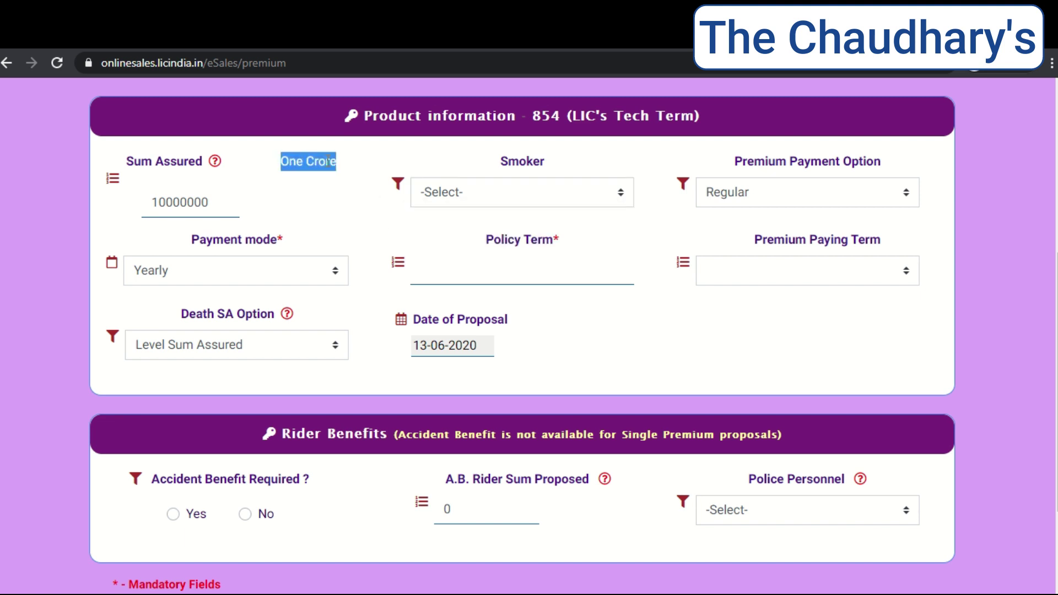
pyautogui.click(577, 199)
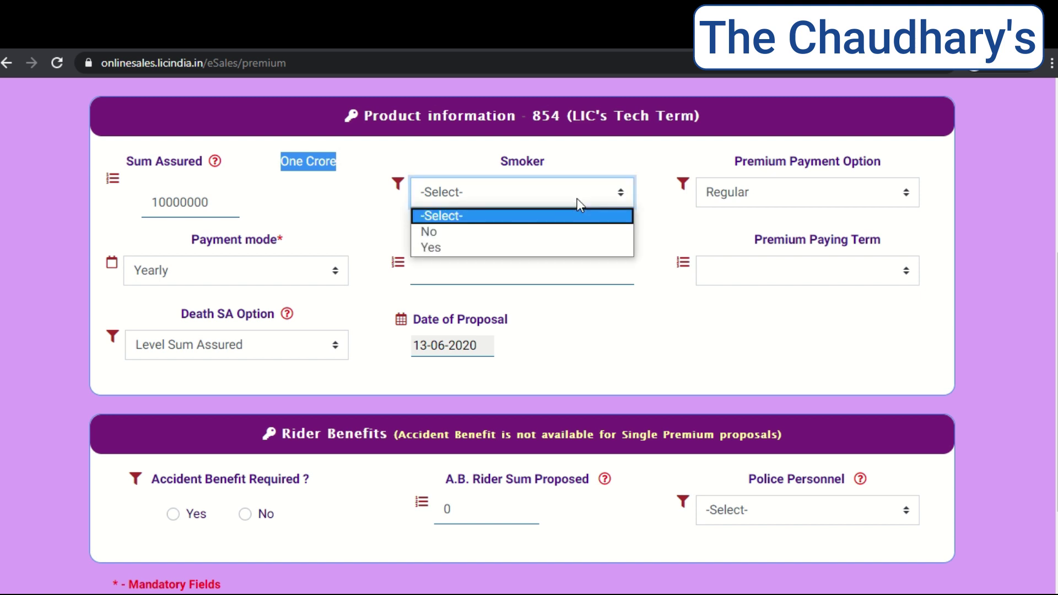
pyautogui.click(516, 232)
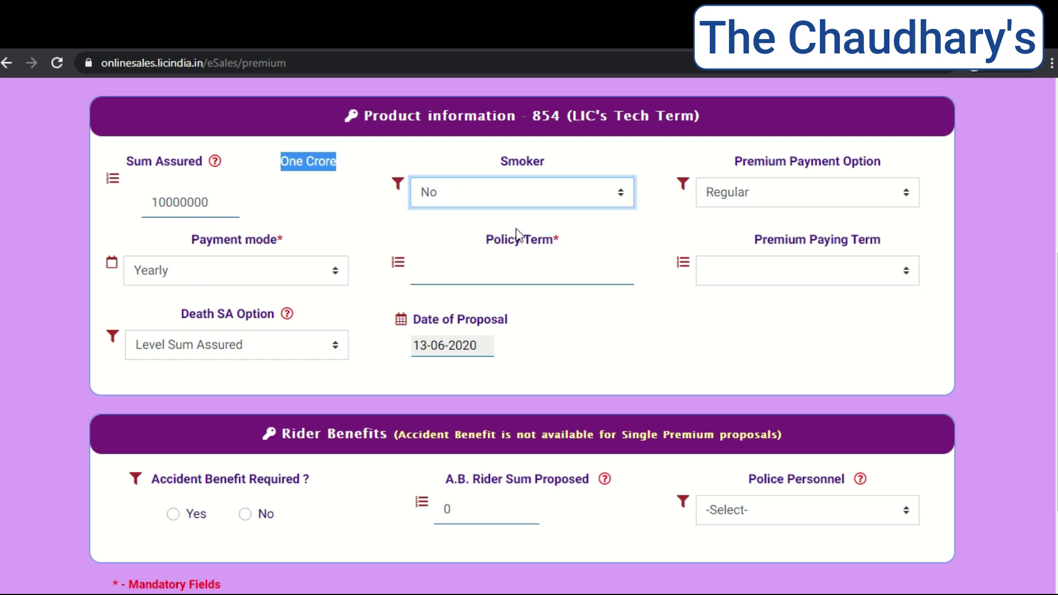
pyautogui.click(765, 198)
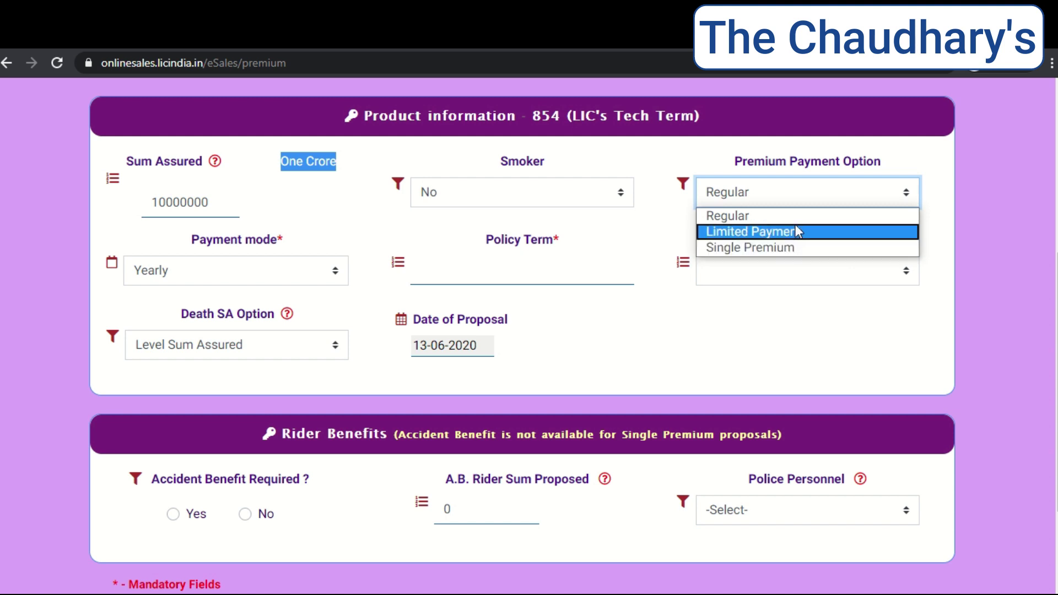
pyautogui.click(712, 316)
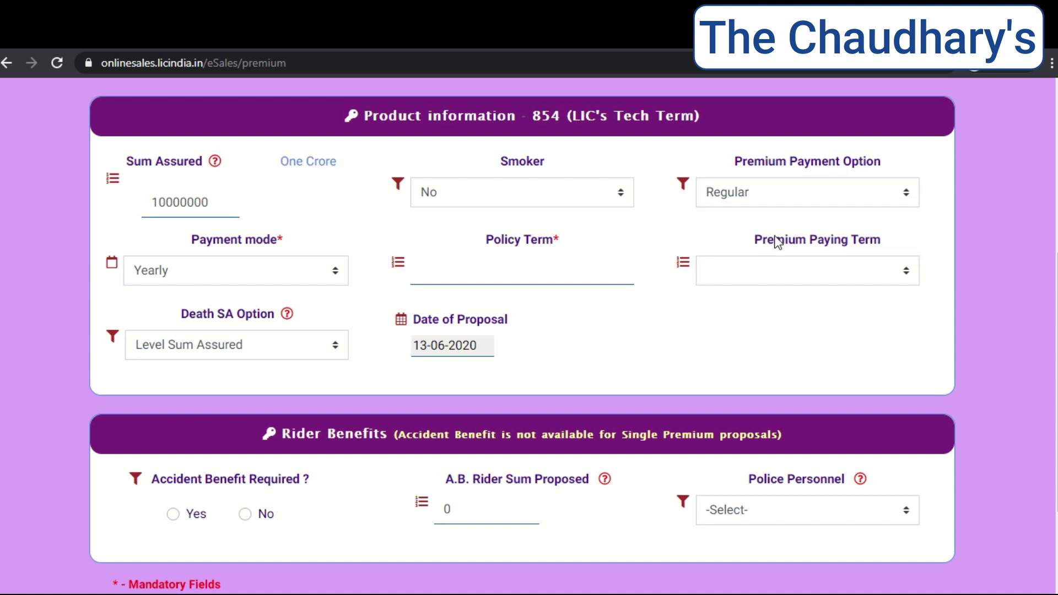
pyautogui.click(232, 272)
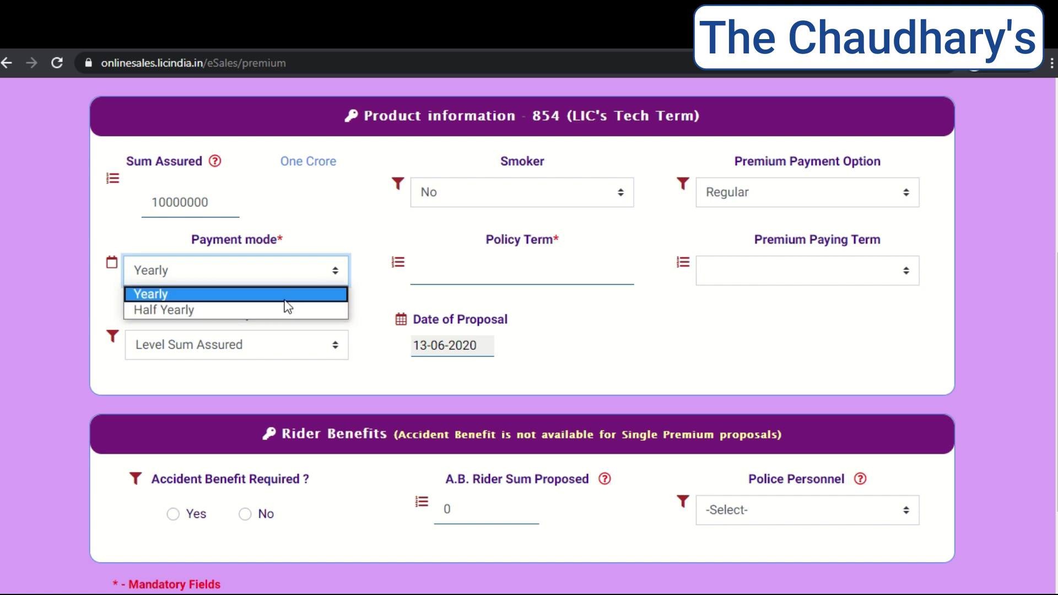
# Keep Yearly payment mode and set a 40-year policy term, auto-filling premium paying term 40
pyautogui.click(367, 284)
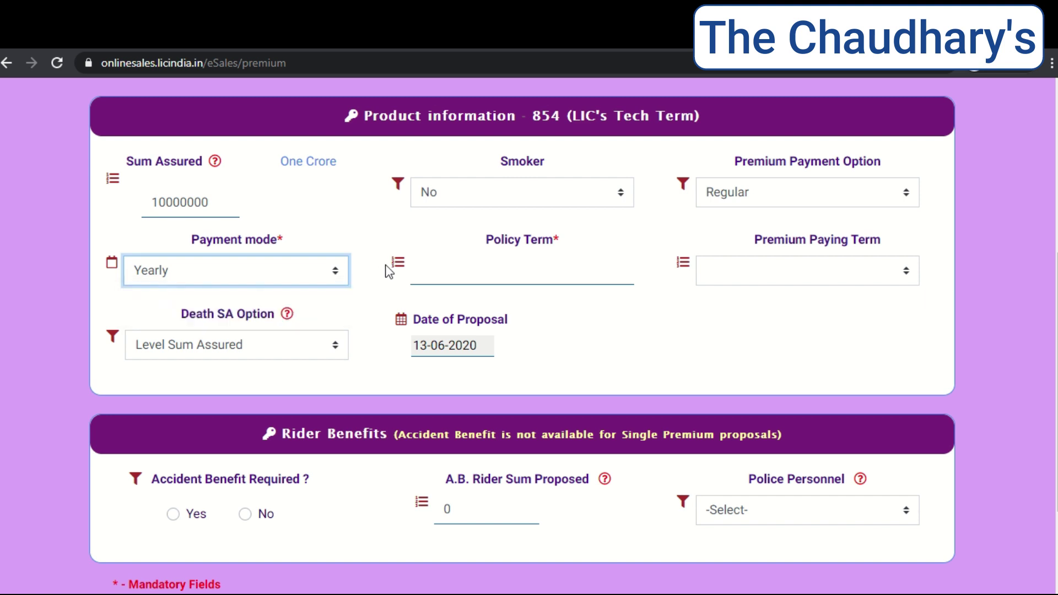
pyautogui.click(456, 263)
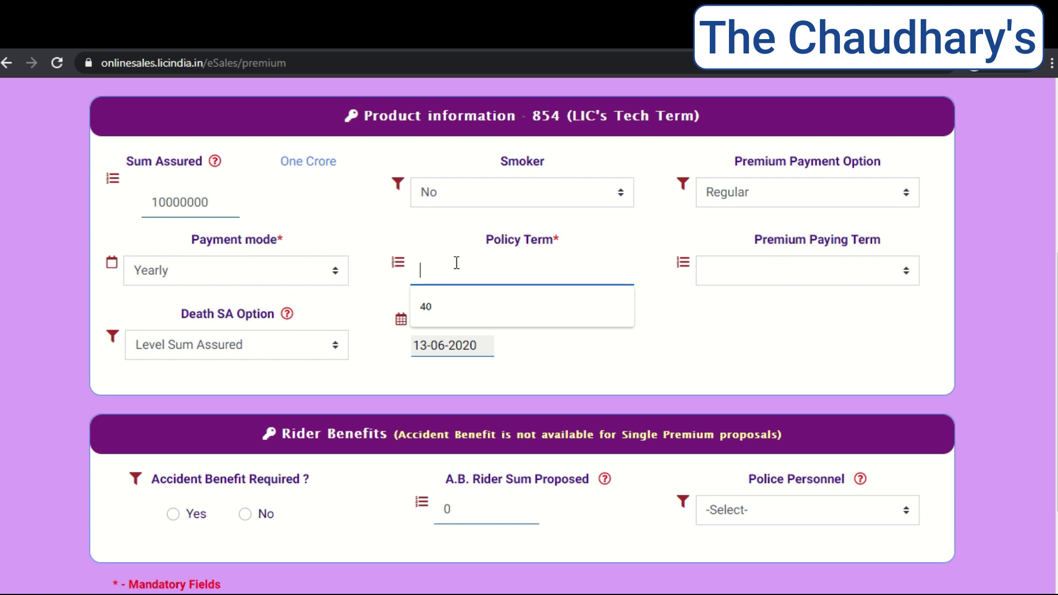
pyautogui.write('40')
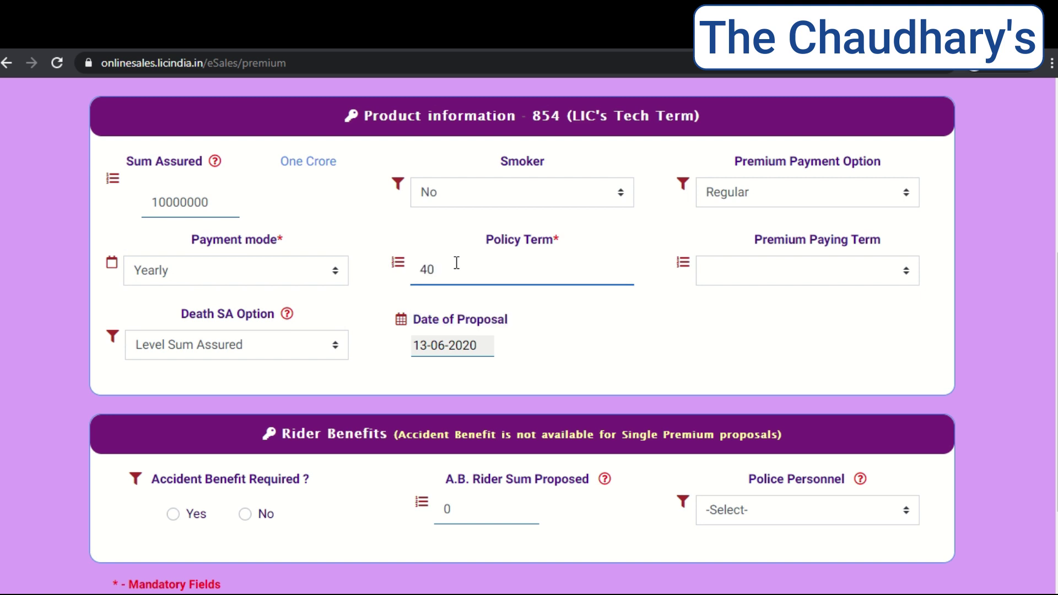
pyautogui.click(712, 316)
# Try Limited Payment and view its paying-term choices, then switch to Single Premium
pyautogui.click(826, 199)
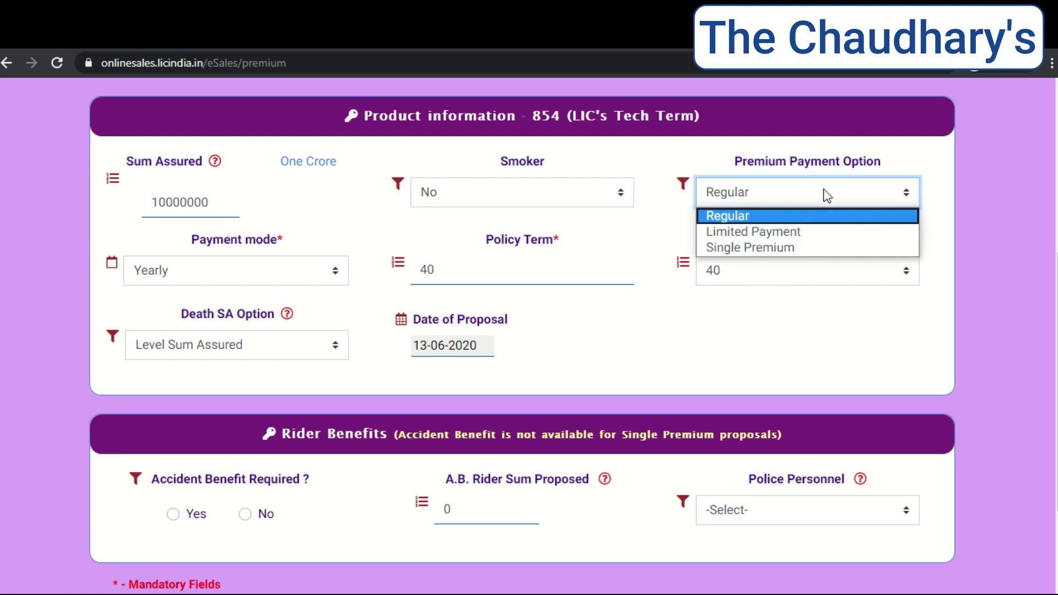
pyautogui.click(771, 226)
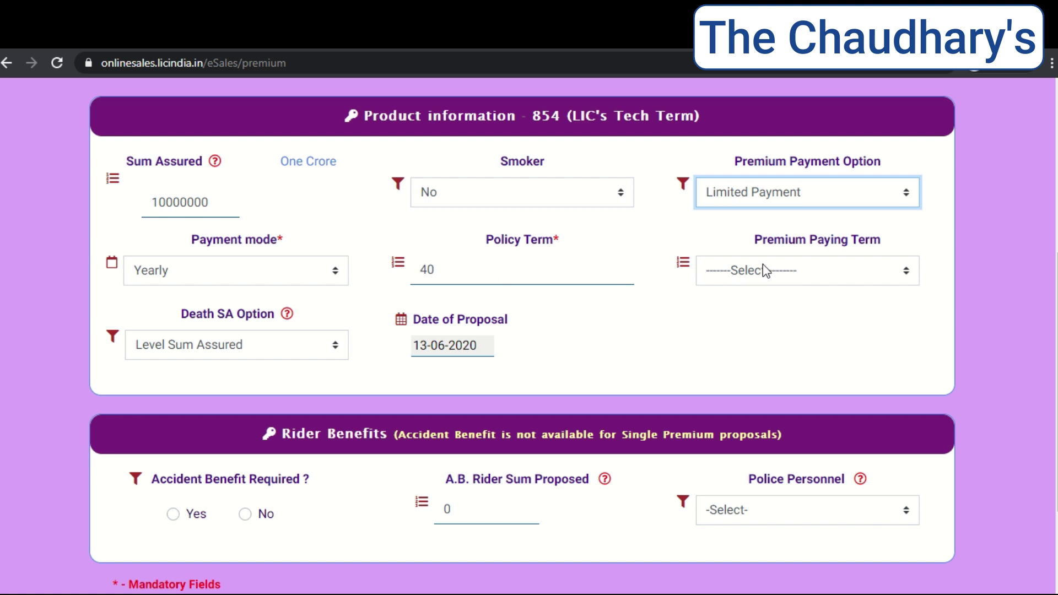
pyautogui.click(765, 278)
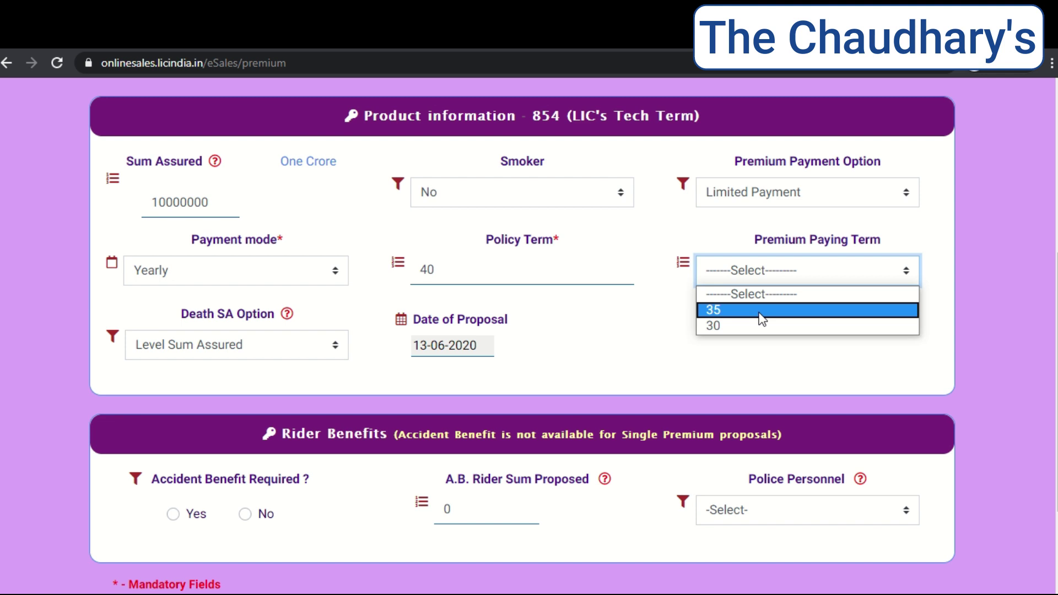
pyautogui.click(943, 309)
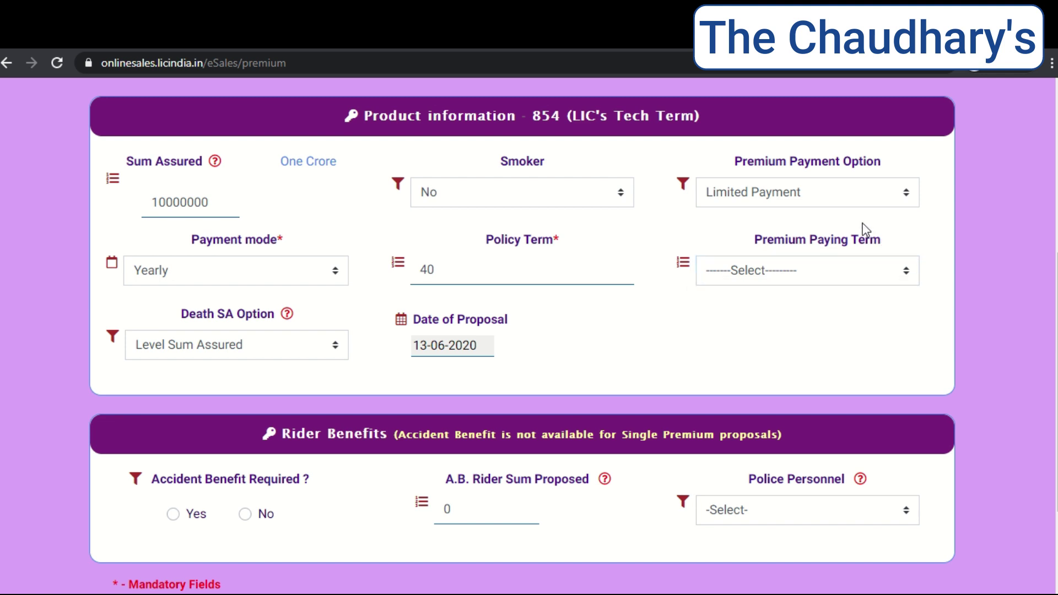
pyautogui.click(851, 199)
pyautogui.click(789, 246)
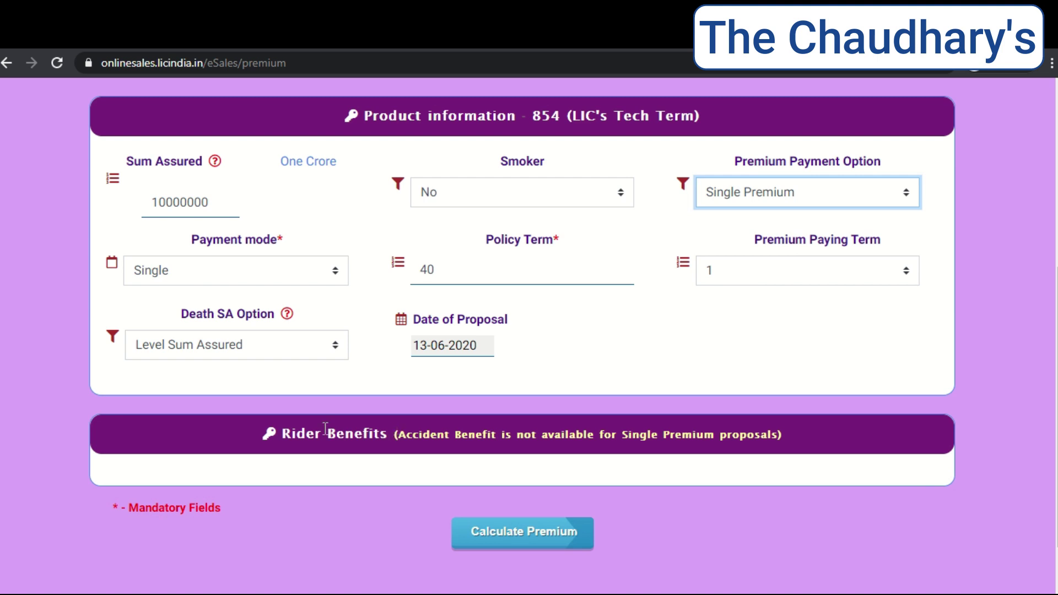
# Highlight the rider benefits and accident benefit availability note, then return to Regular payment
pyautogui.moveTo(279, 435)
pyautogui.mouseDown()
pyautogui.moveTo(797, 440)
pyautogui.moveTo(602, 437)
pyautogui.moveTo(337, 453)
pyautogui.moveTo(287, 441)
pyautogui.mouseUp()
pyautogui.click(799, 444)
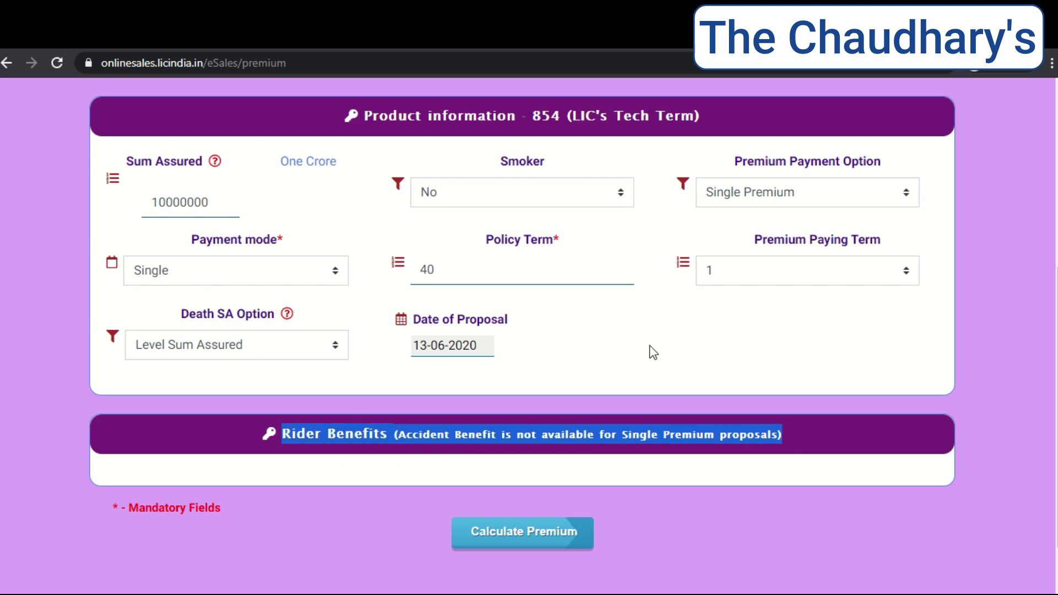
pyautogui.click(737, 347)
pyautogui.click(808, 195)
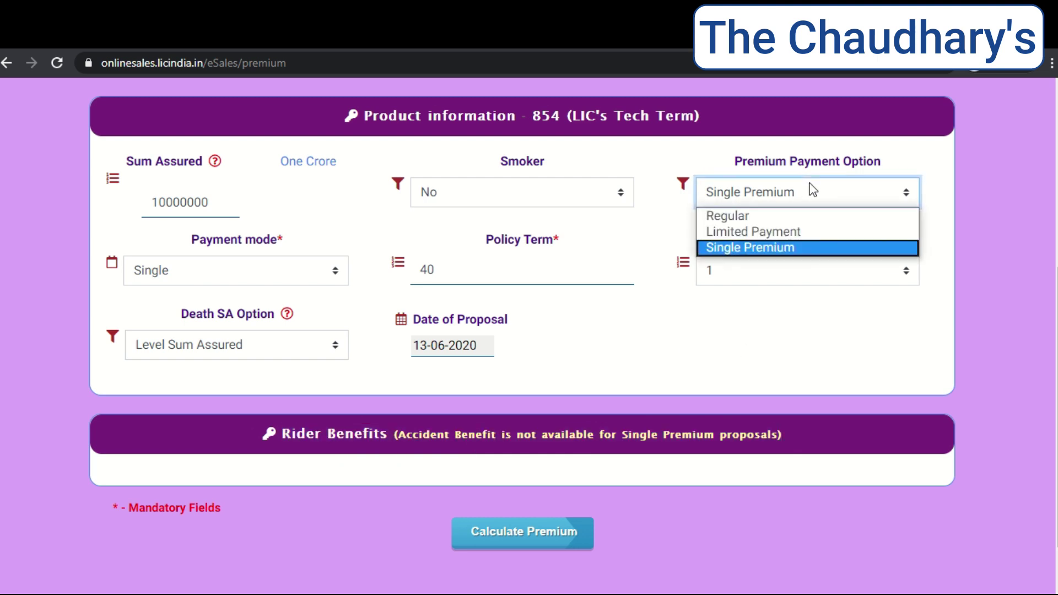
pyautogui.click(775, 216)
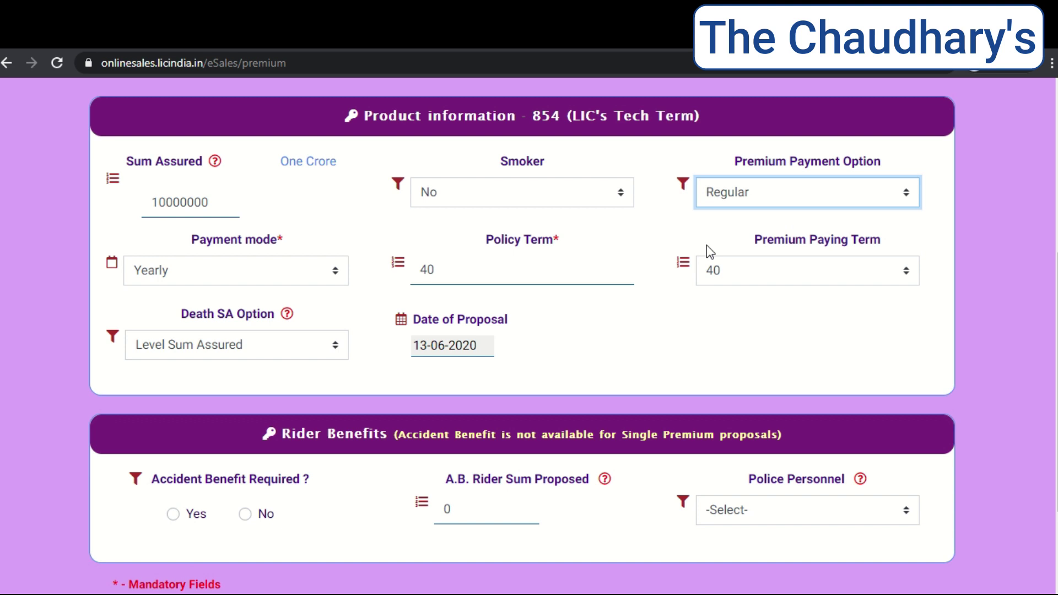
# Cycle through Limited Payment and Single Premium, rechecking the accident benefit note, then settle on Regular
pyautogui.click(750, 200)
pyautogui.click(750, 231)
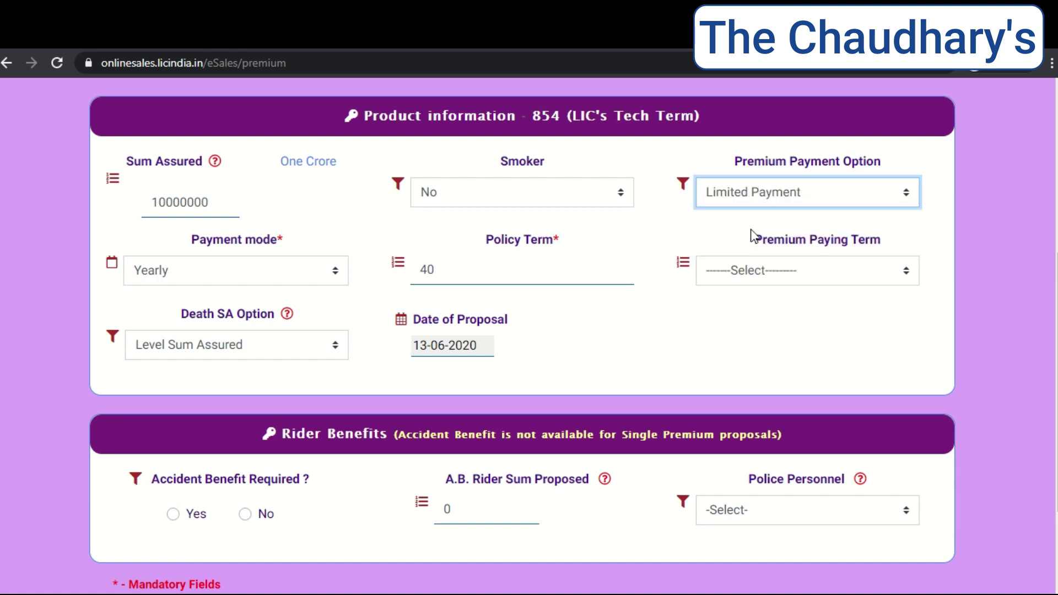
pyautogui.click(746, 194)
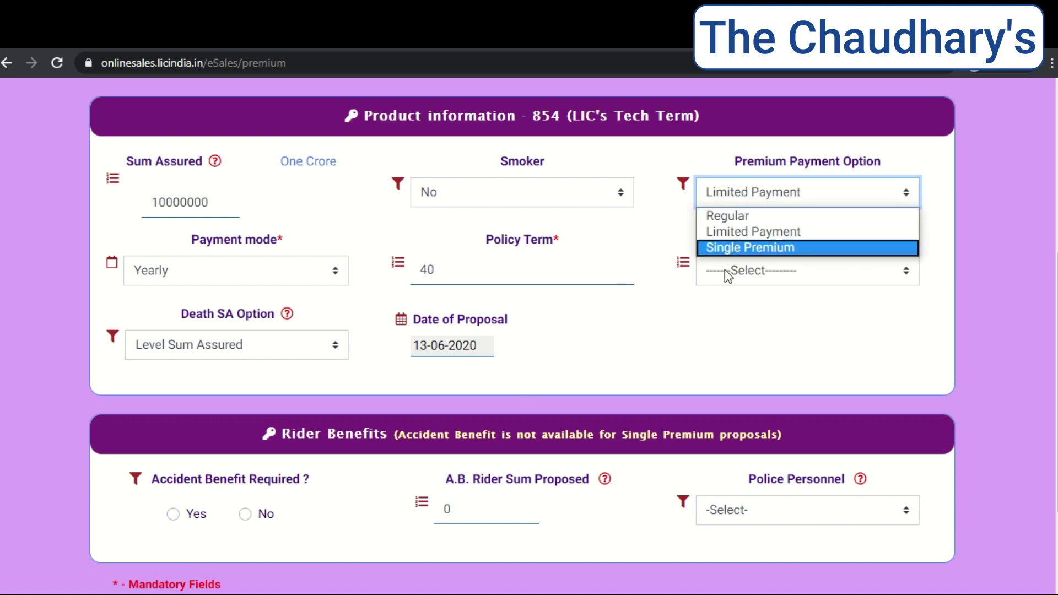
pyautogui.click(730, 249)
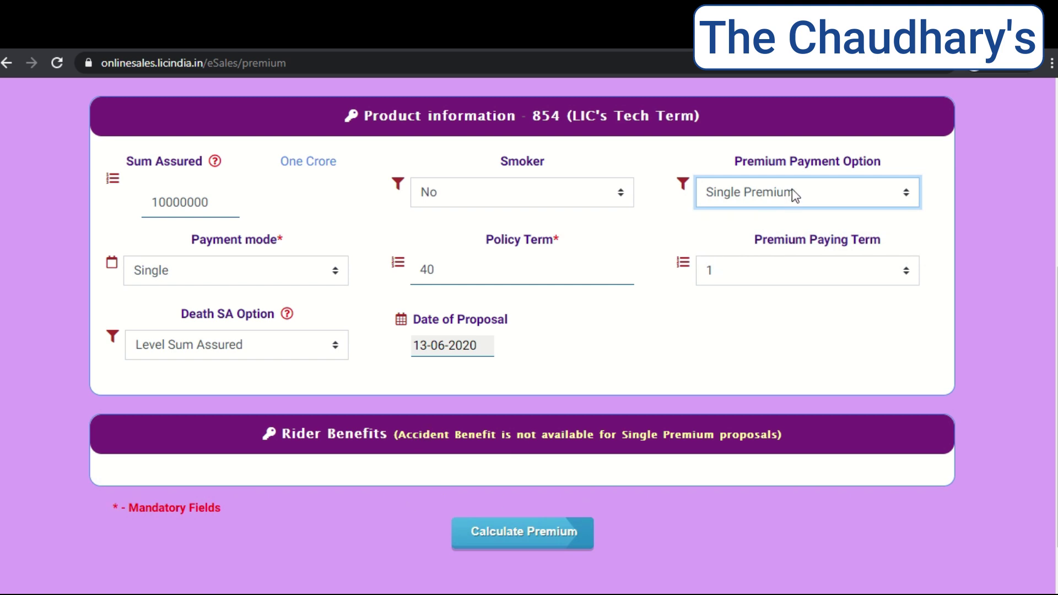
pyautogui.moveTo(395, 436); pyautogui.dragTo(798, 430)
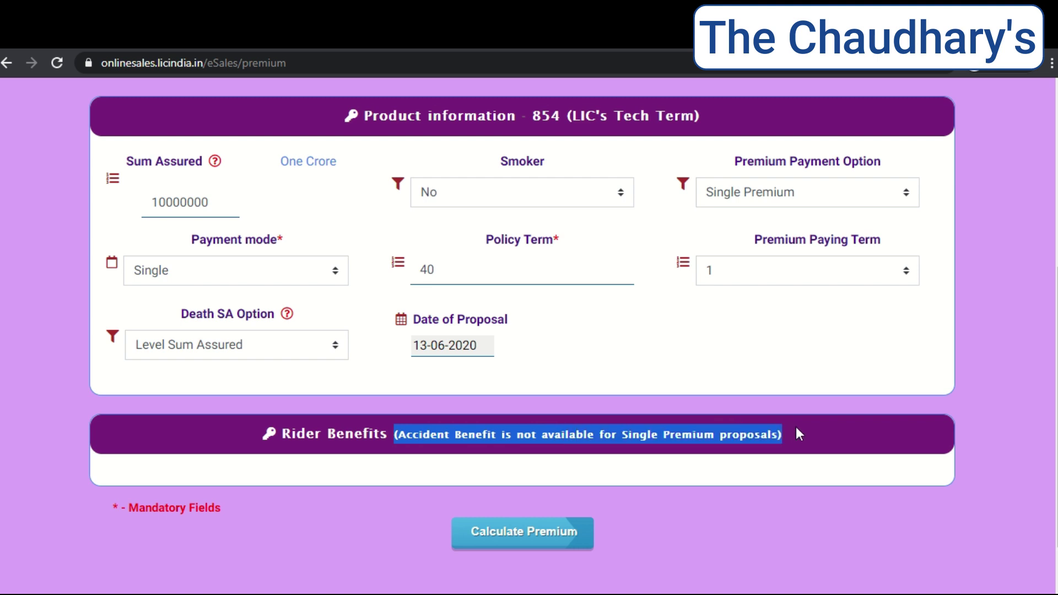
pyautogui.click(820, 198)
pyautogui.click(782, 215)
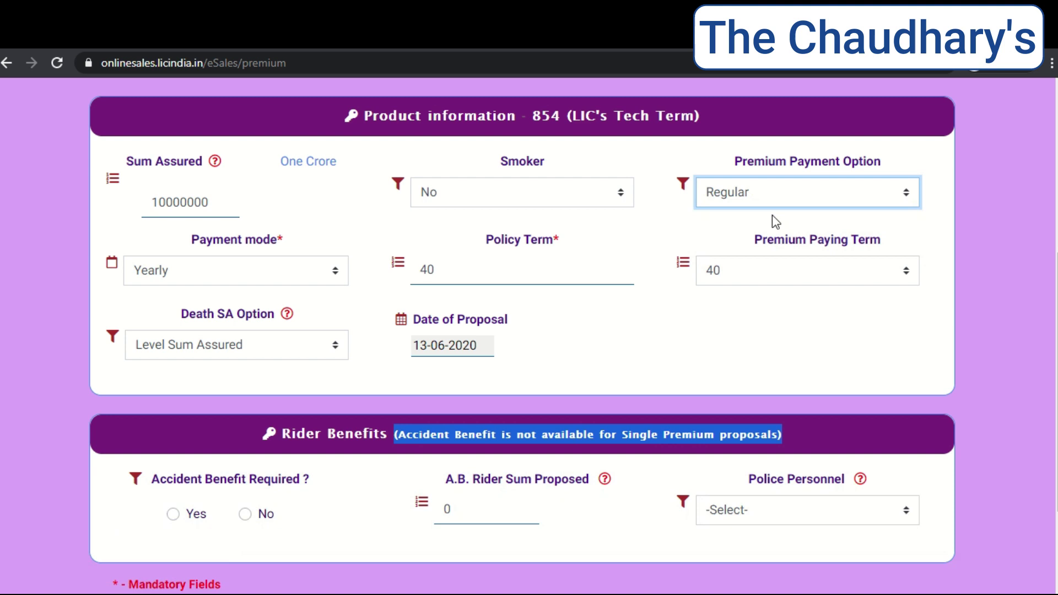
pyautogui.click(916, 333)
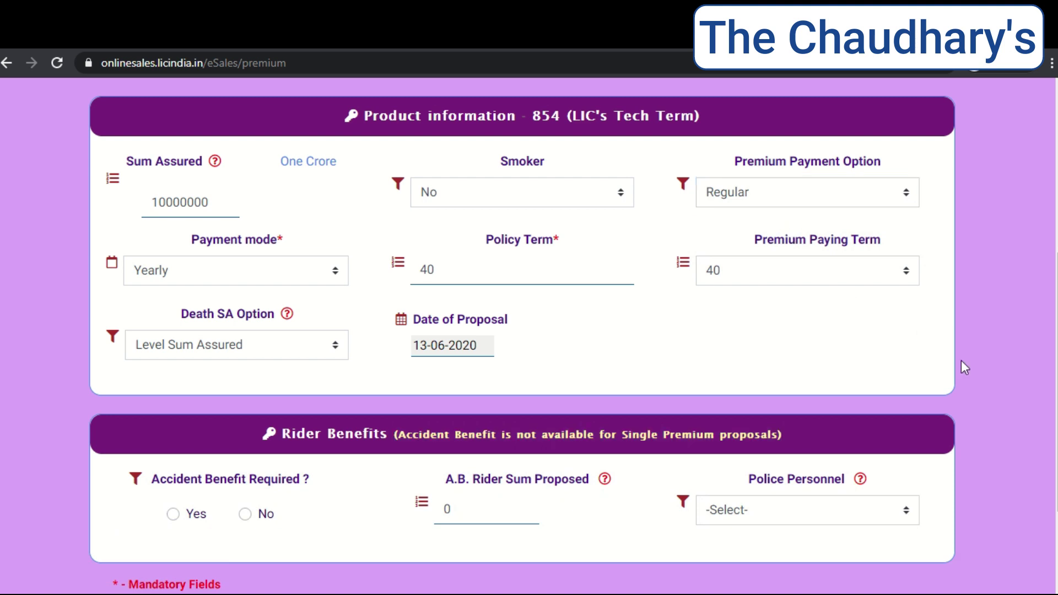
# Set Accident Benefit Required to Yes and pick 5000000 as the A.B. Rider Sum Proposed
pyautogui.scroll(-1, 973, 374)
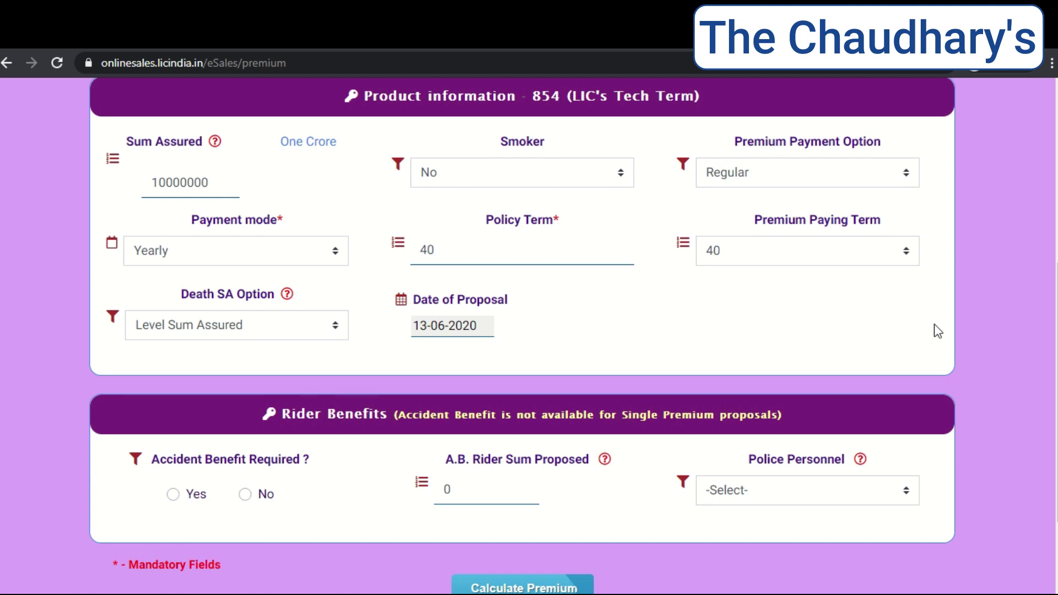
pyautogui.scroll(-1, 936, 328)
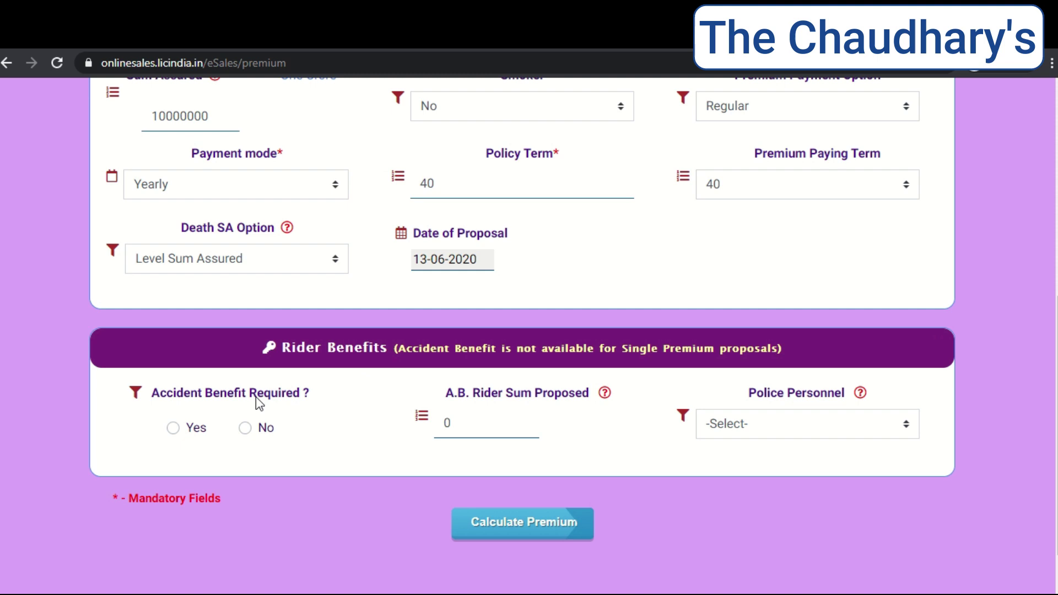
pyautogui.click(172, 428)
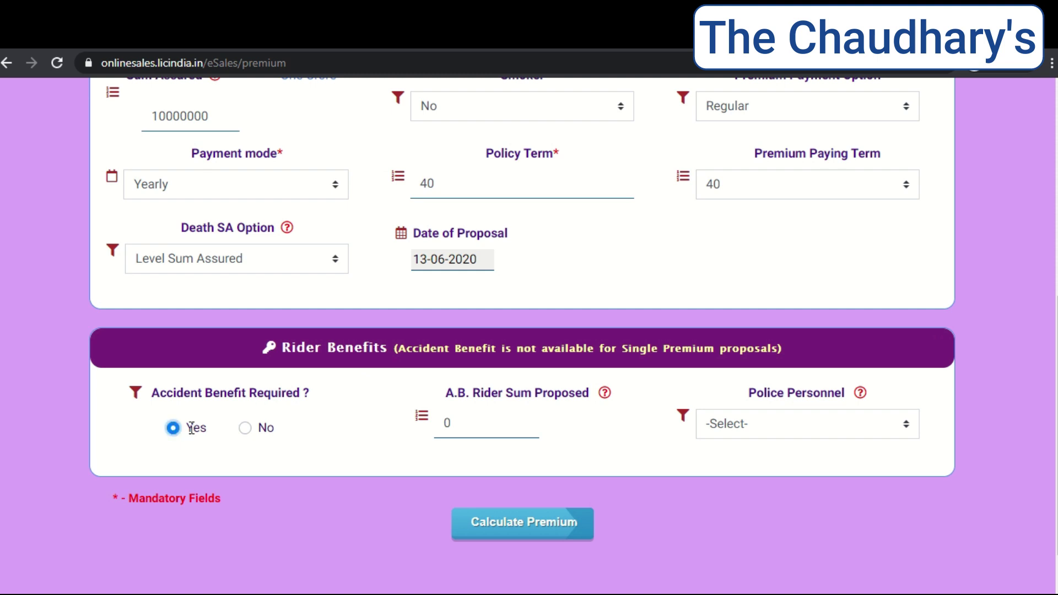
pyautogui.click(460, 428)
pyautogui.press('BackSpace')
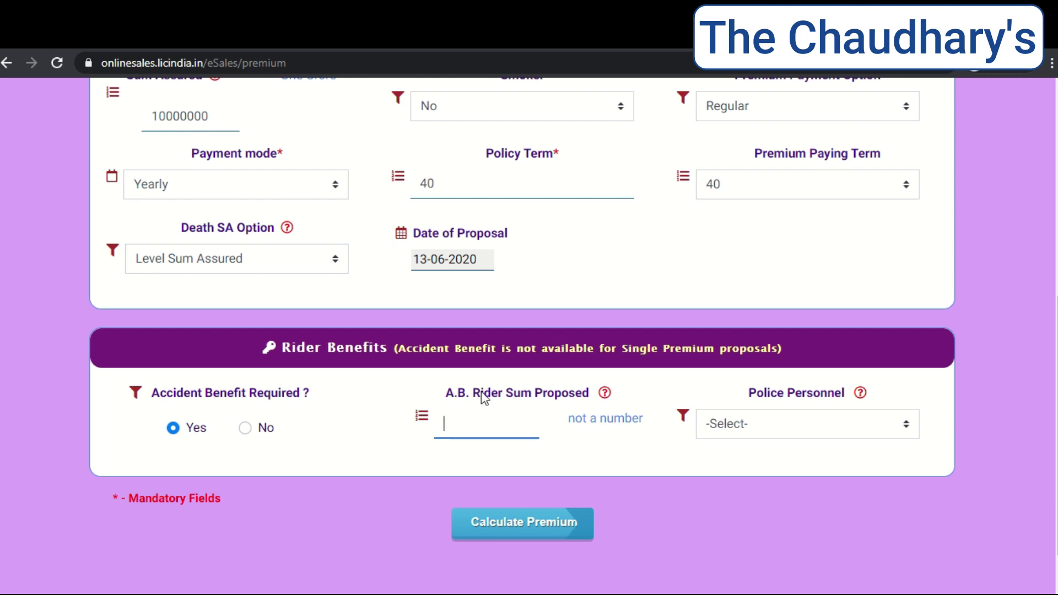
pyautogui.click(484, 431)
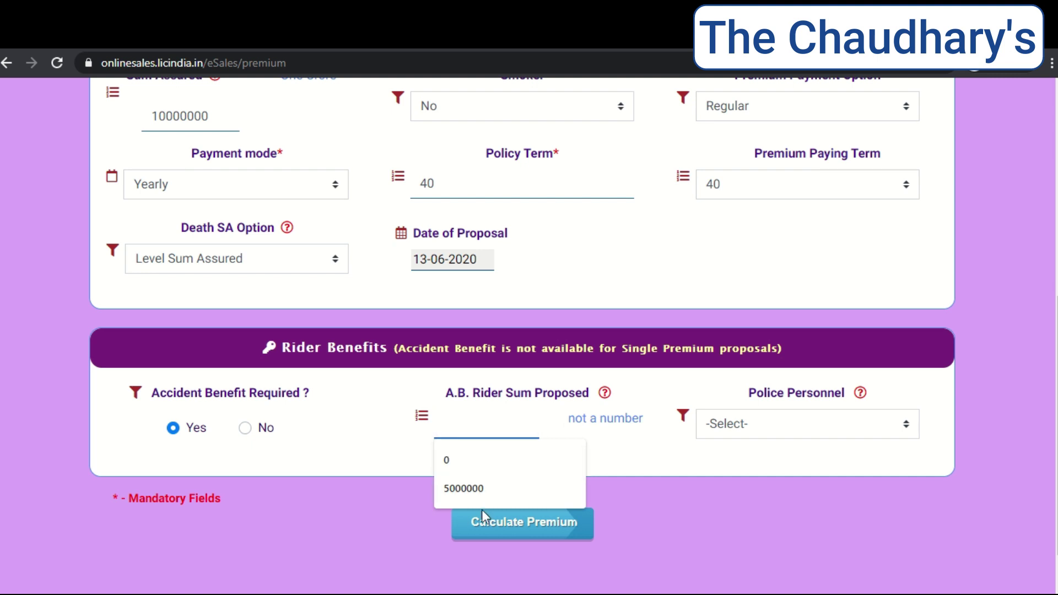
pyautogui.click(482, 490)
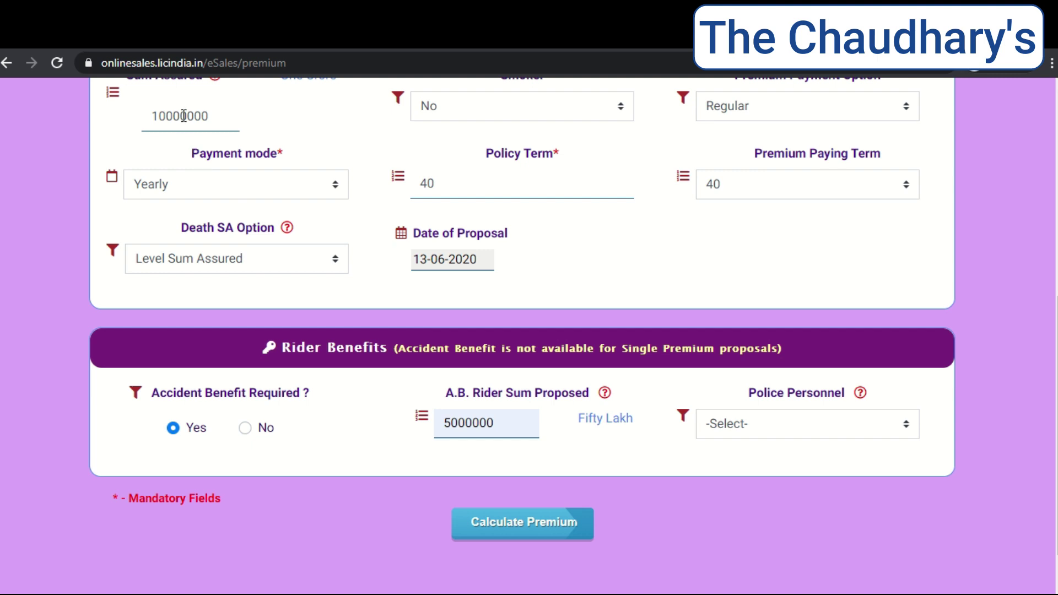
# Highlight the sum assured figure and the 5000000 rider sum to verify them
pyautogui.moveTo(158, 116); pyautogui.dragTo(215, 117)
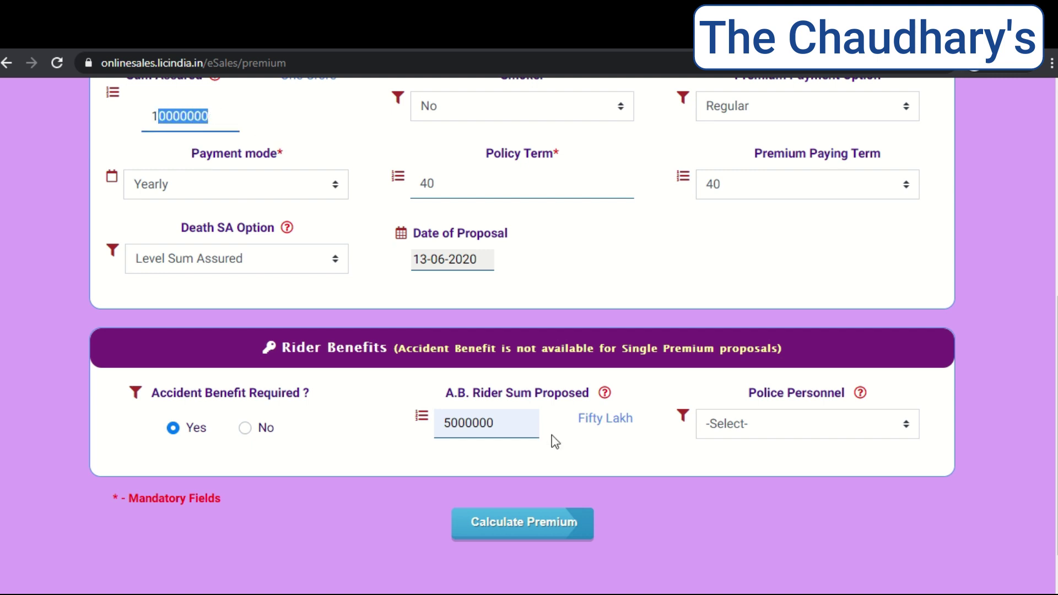
pyautogui.click(518, 430)
pyautogui.moveTo(515, 430); pyautogui.dragTo(441, 428)
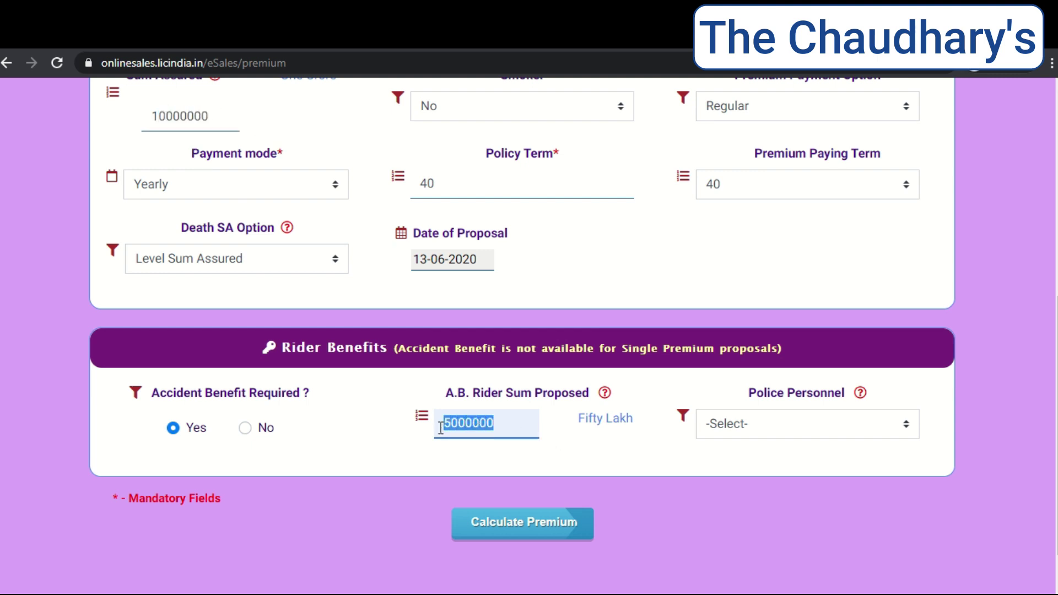
pyautogui.click(585, 466)
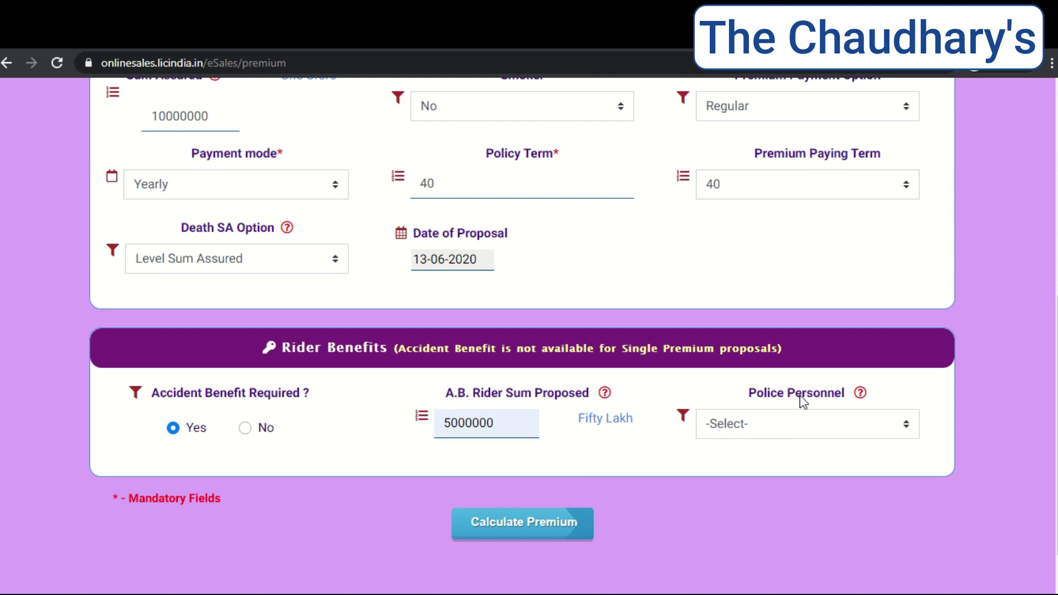
# Choose No for Police Personnel, updating the installment premium to 9452 and total payable to 11153
pyautogui.click(815, 424)
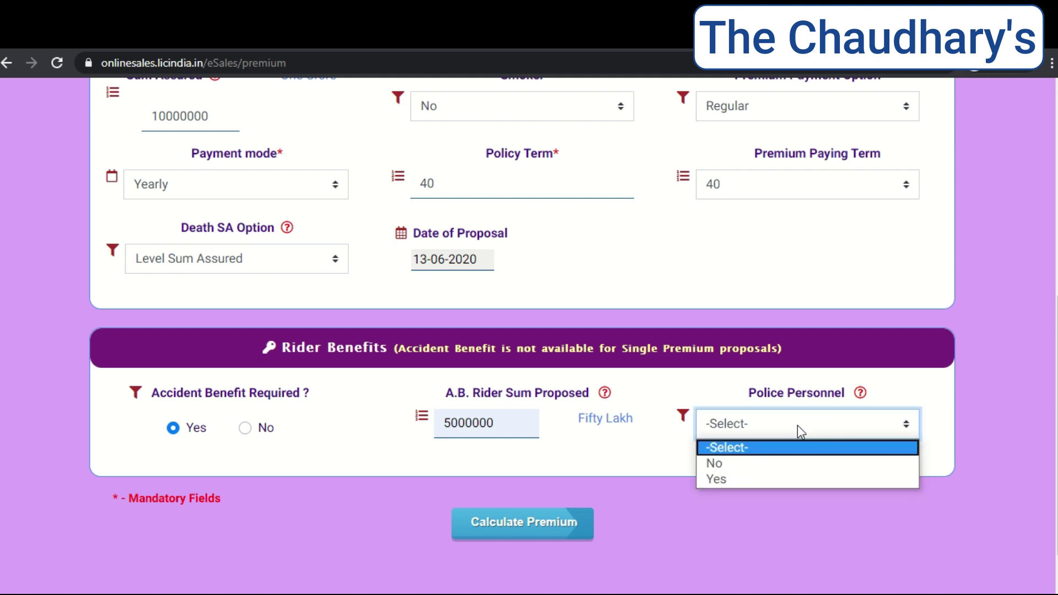
pyautogui.click(731, 468)
pyautogui.click(730, 464)
pyautogui.scroll(4, 964, 421)
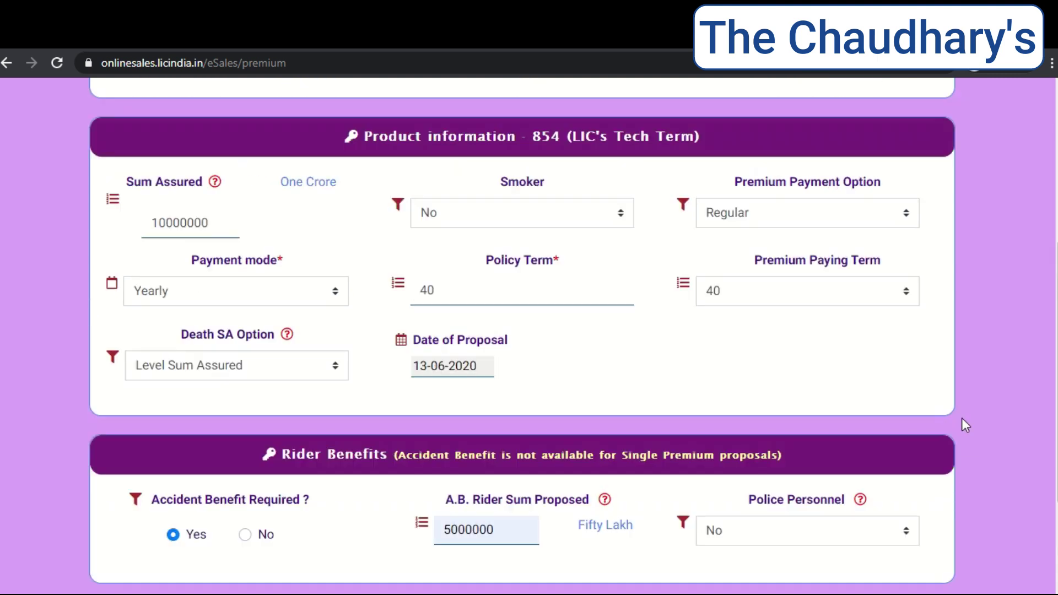
pyautogui.scroll(-5, 964, 422)
# Calculate the premium and check the 40-year paying term and Yearly mode in the results
pyautogui.click(525, 466)
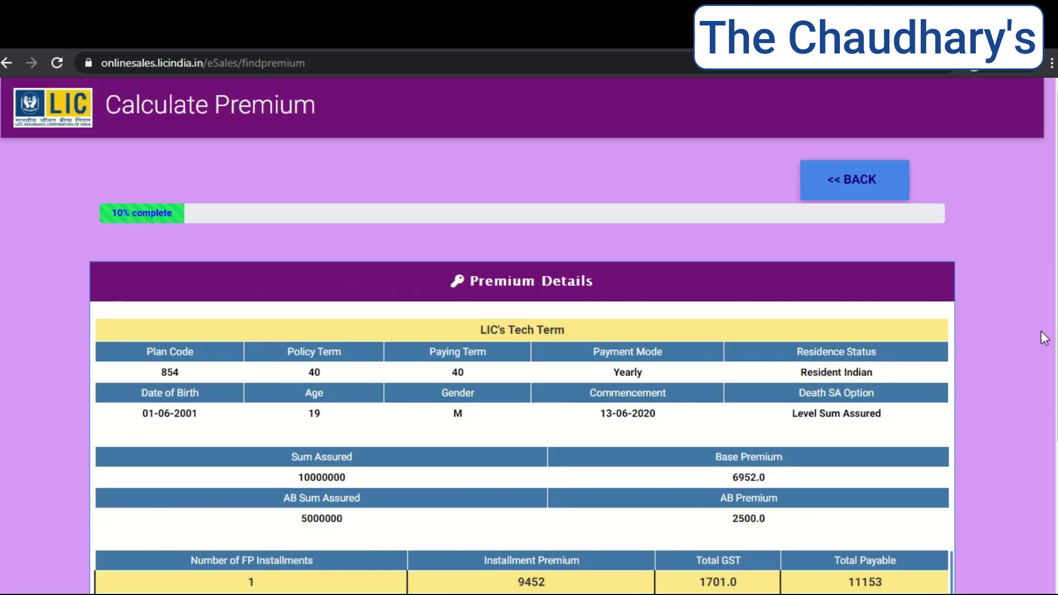
pyautogui.scroll(-2, 1044, 338)
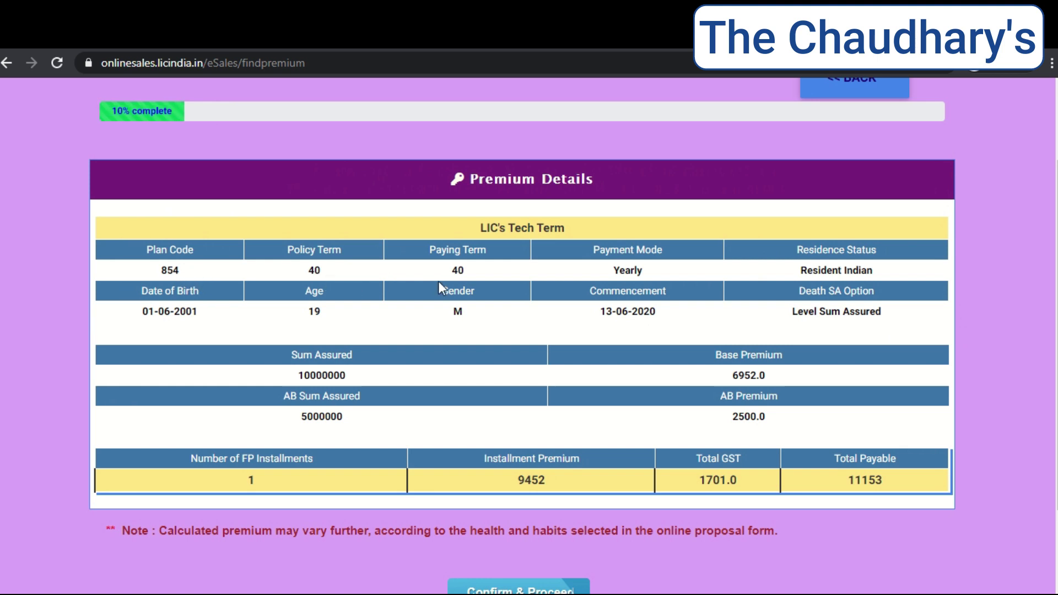
pyautogui.doubleClick(465, 271)
pyautogui.doubleClick(626, 271)
# Review the birth year, 13-06-2020 commencement date, Level Sum Assured option and sum assured amount
pyautogui.doubleClick(177, 312)
pyautogui.doubleClick(630, 311)
pyautogui.tripleClick(630, 309)
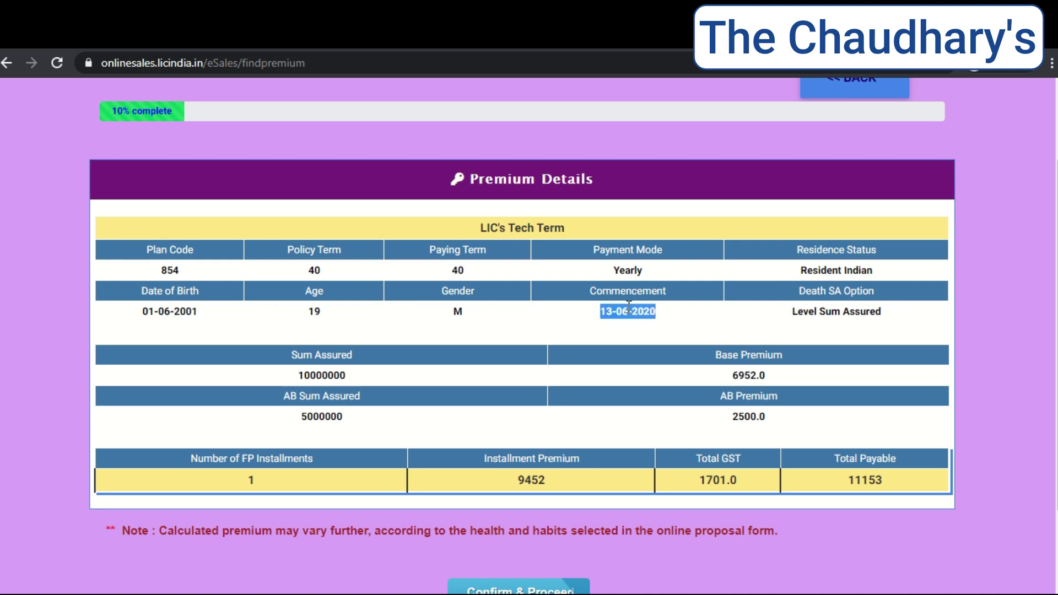
pyautogui.click(725, 330)
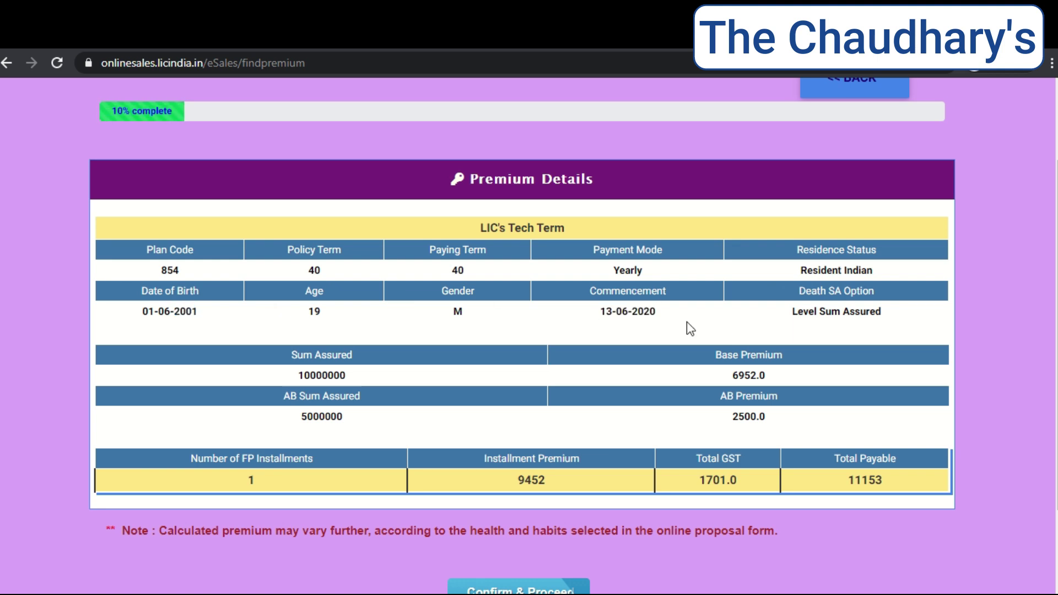
pyautogui.moveTo(789, 312); pyautogui.dragTo(898, 324)
pyautogui.click(719, 318)
pyautogui.moveTo(298, 376); pyautogui.dragTo(343, 375)
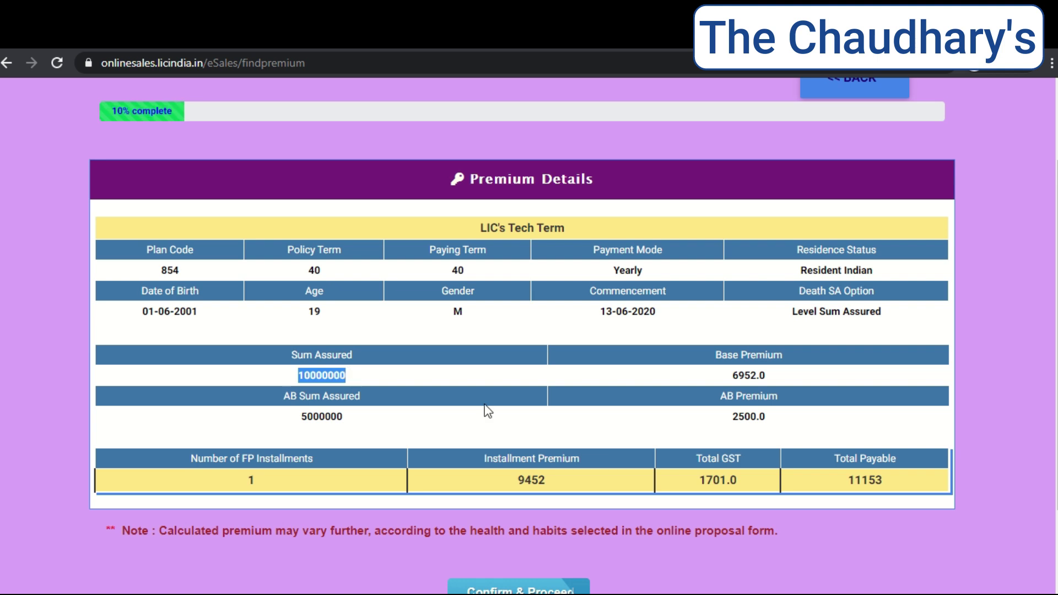
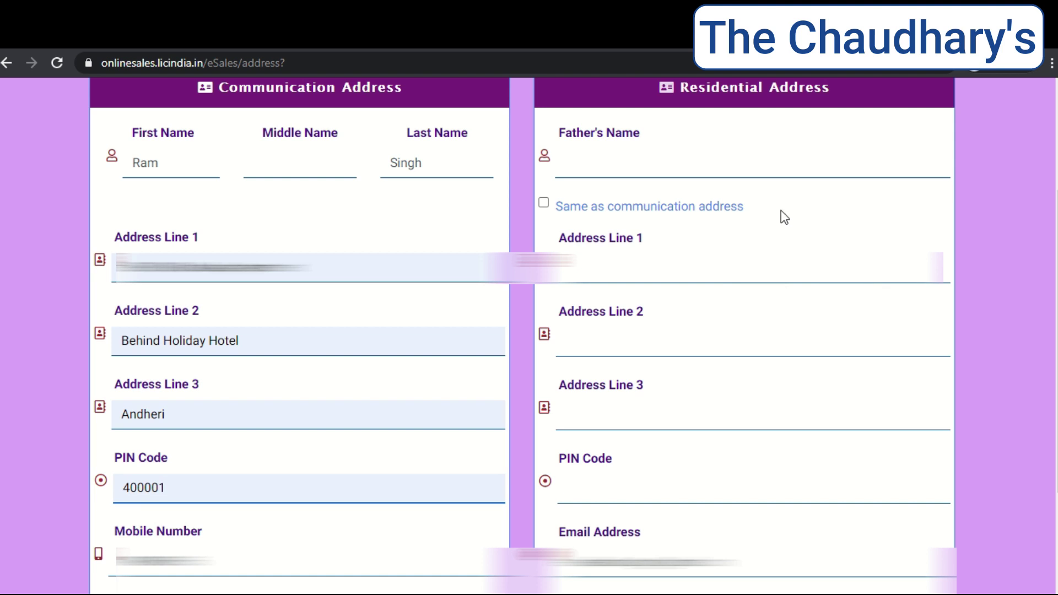
# Enter the father's name, make the residential address the same as the communication address, and continue
pyautogui.click(654, 174)
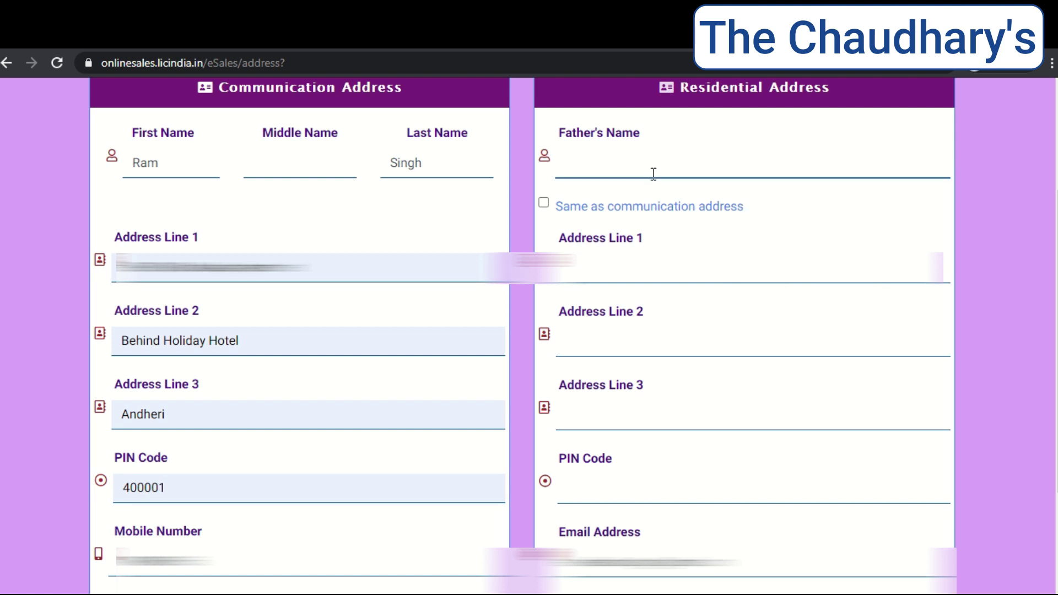
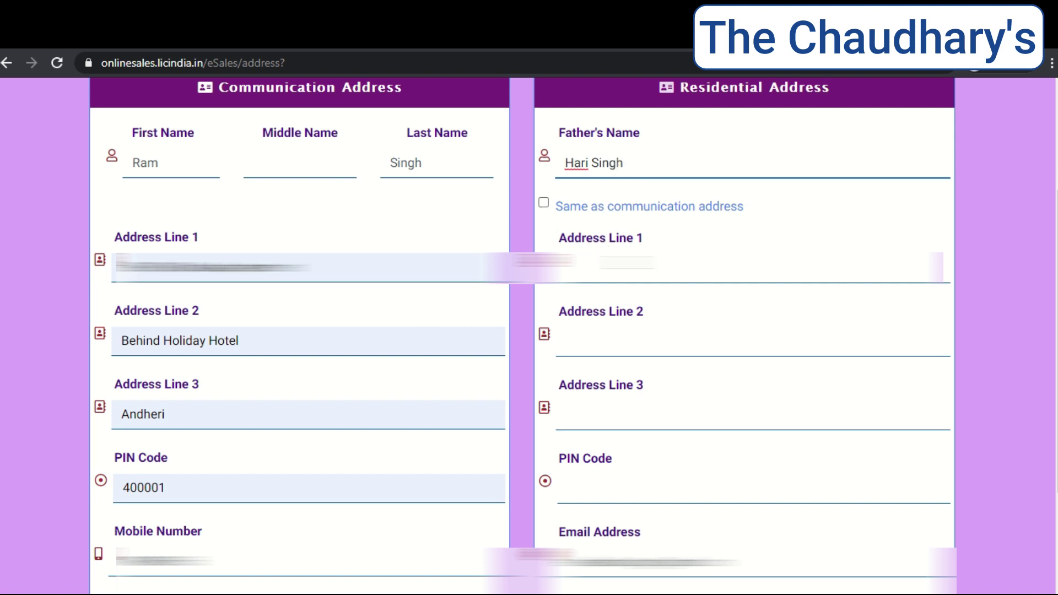
pyautogui.click(544, 203)
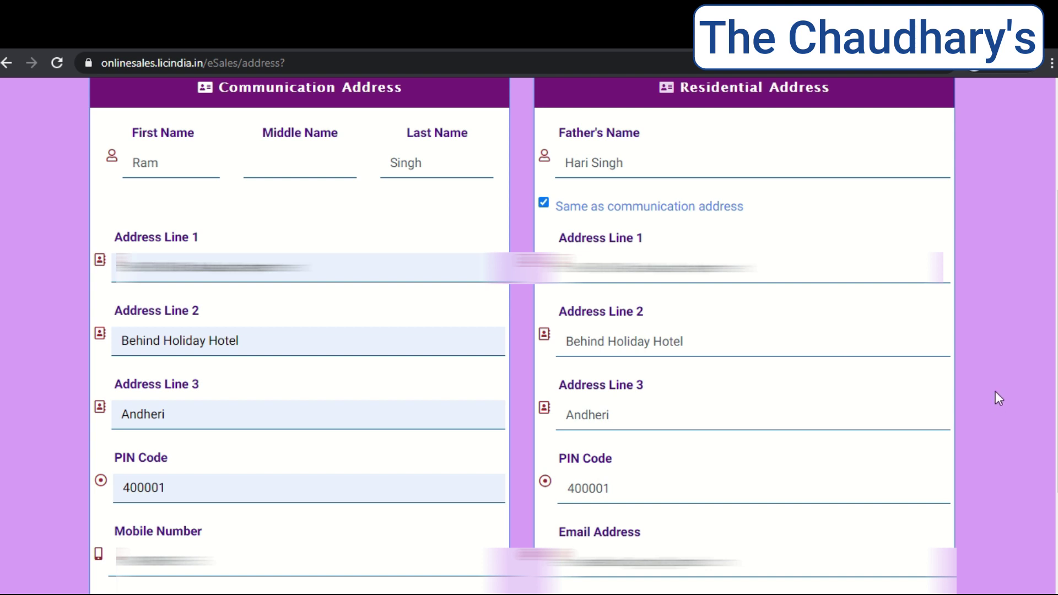
pyautogui.scroll(-3, 996, 392)
pyautogui.click(508, 484)
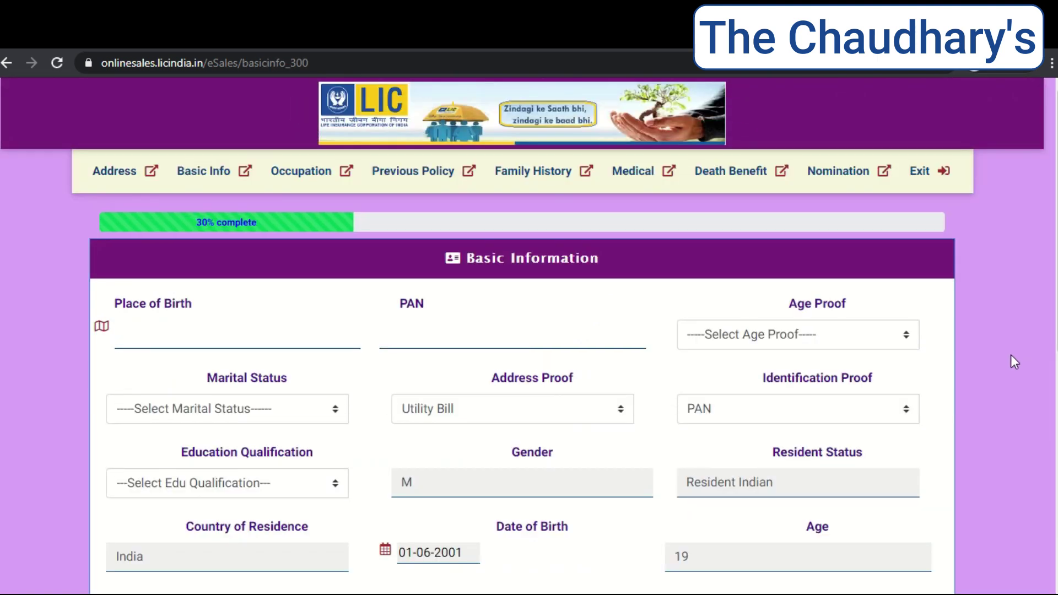
pyautogui.scroll(-1, 1011, 355)
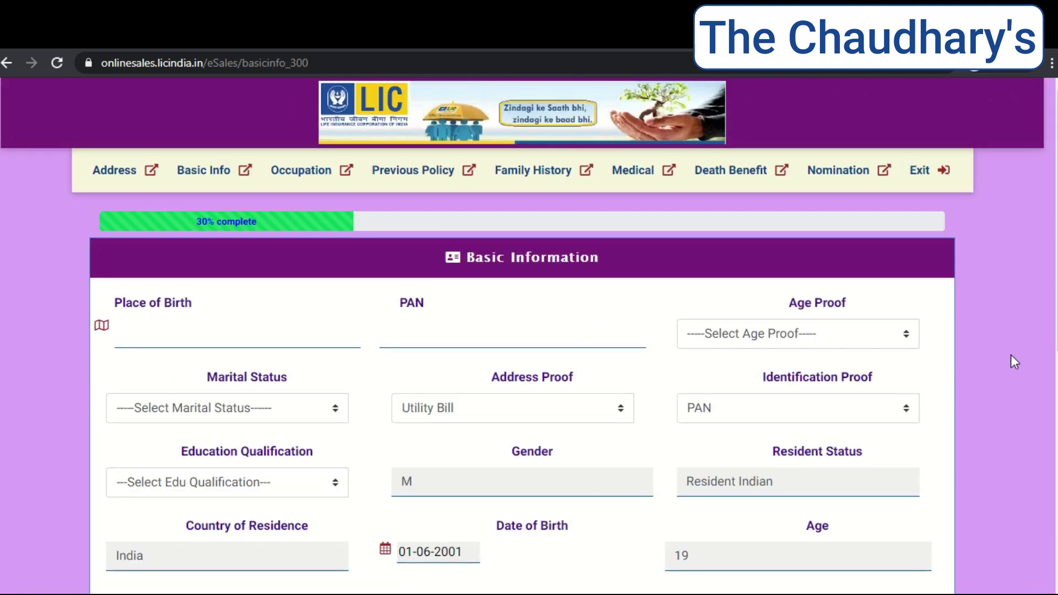
pyautogui.scroll(-3, 1012, 357)
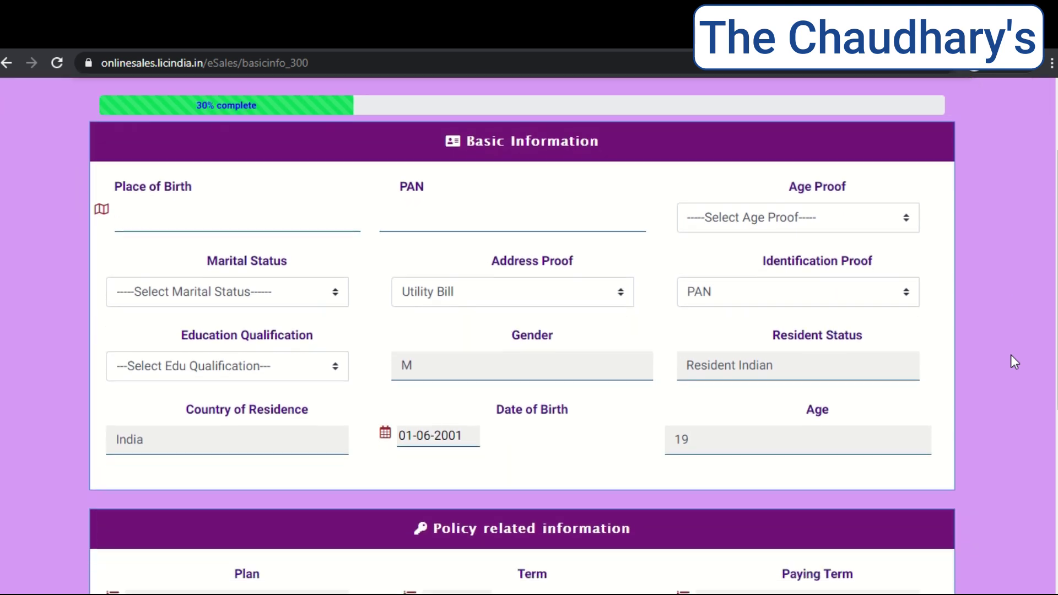
pyautogui.scroll(3, 1011, 355)
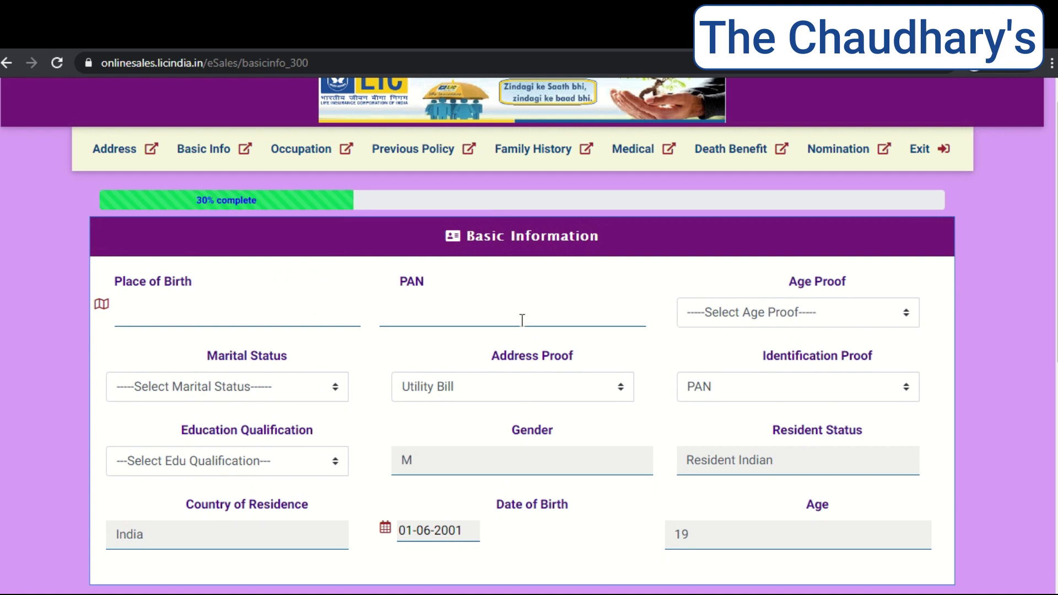
pyautogui.scroll(-3, 994, 334)
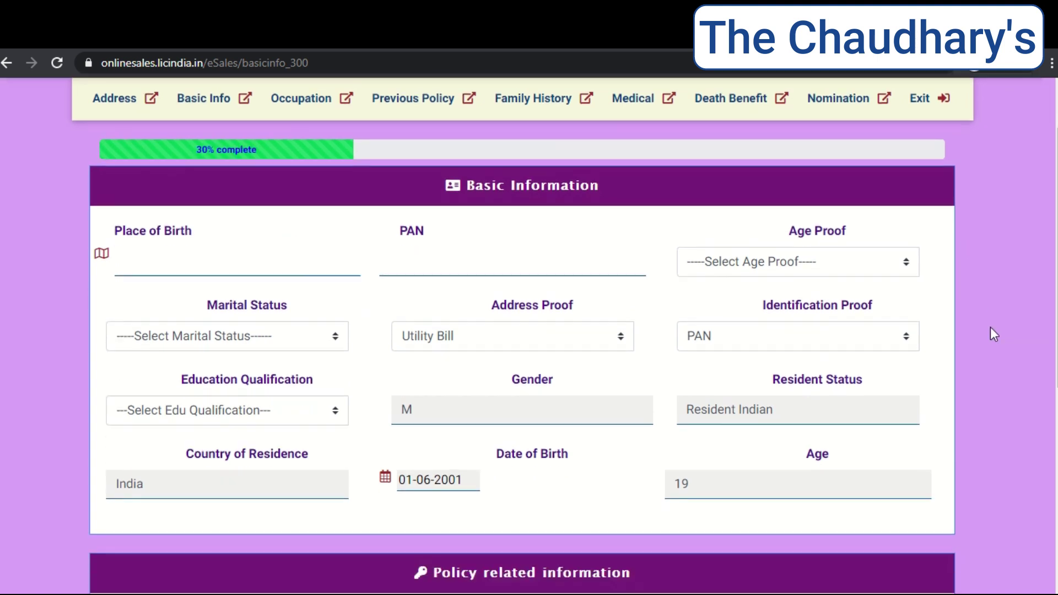
pyautogui.scroll(-5, 991, 327)
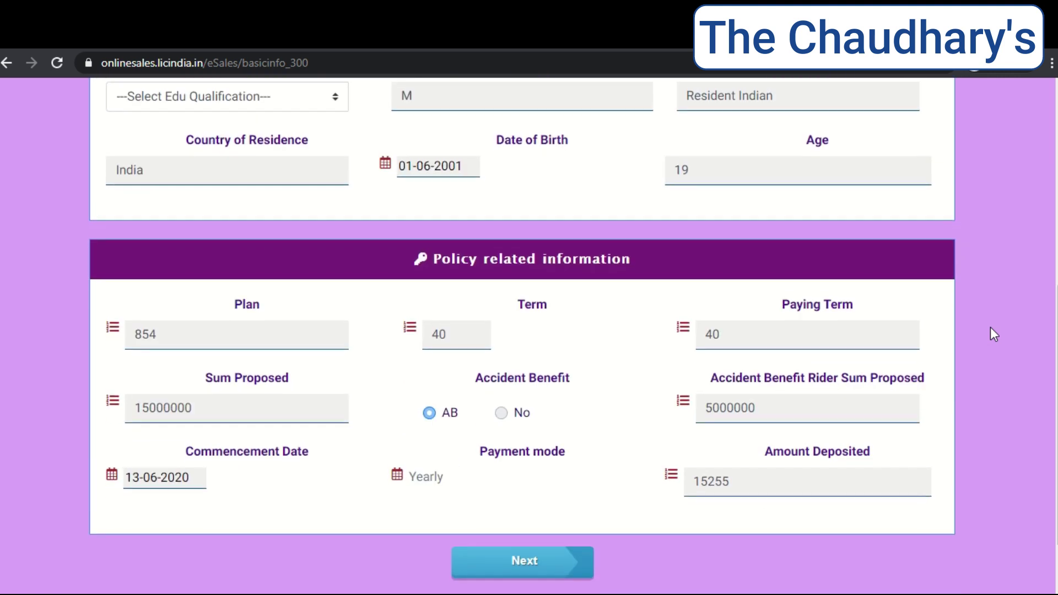
pyautogui.scroll(3, 990, 328)
pyautogui.scroll(2, 991, 328)
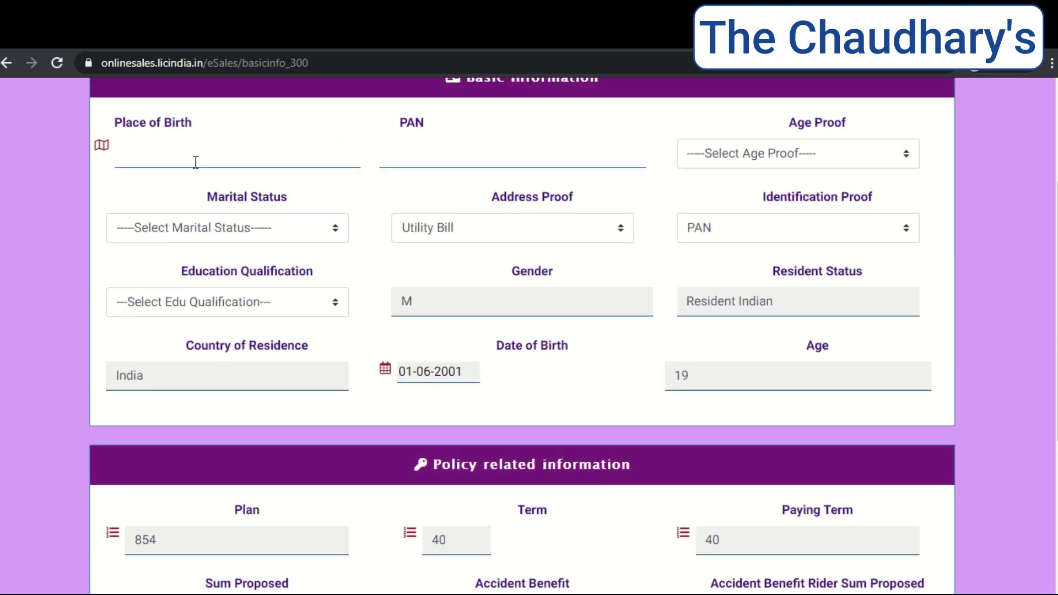
# Fill in Mumbai as place of birth and the PAN, with PAN Card as age proof
pyautogui.click(192, 164)
pyautogui.click(168, 188)
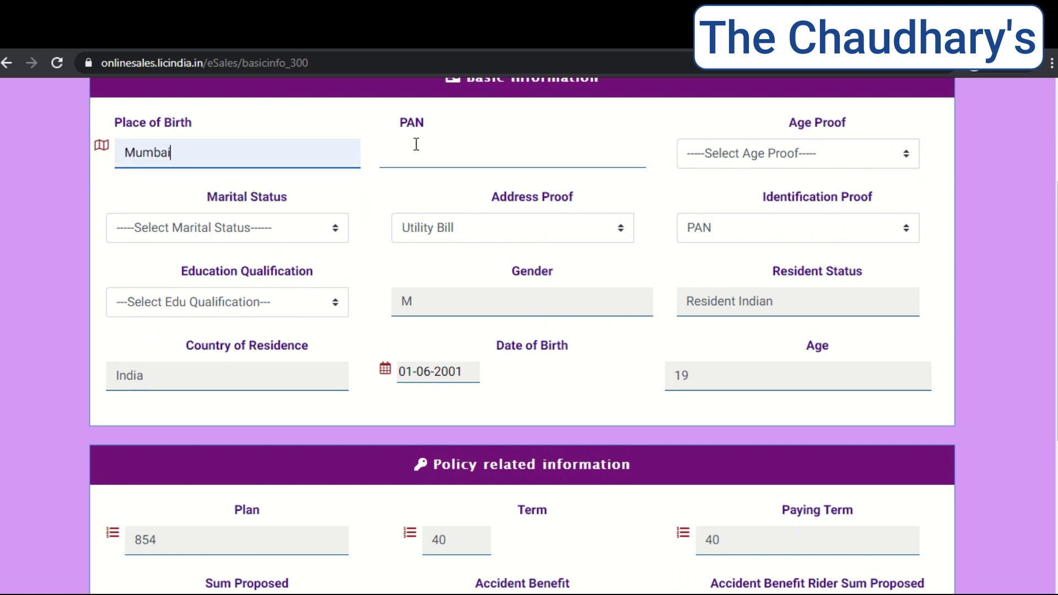
pyautogui.click(411, 145)
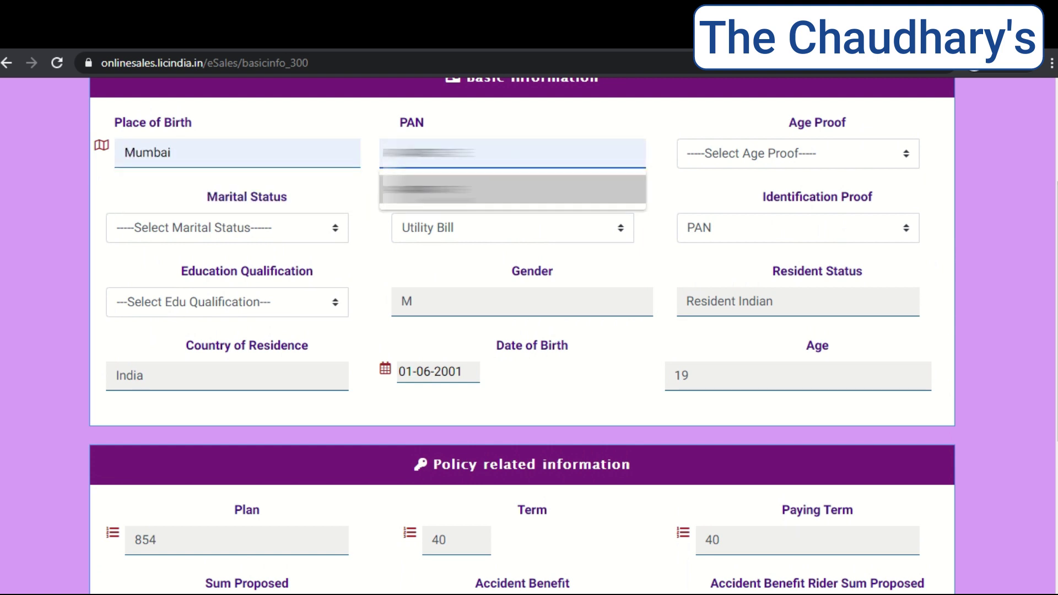
pyautogui.click(833, 163)
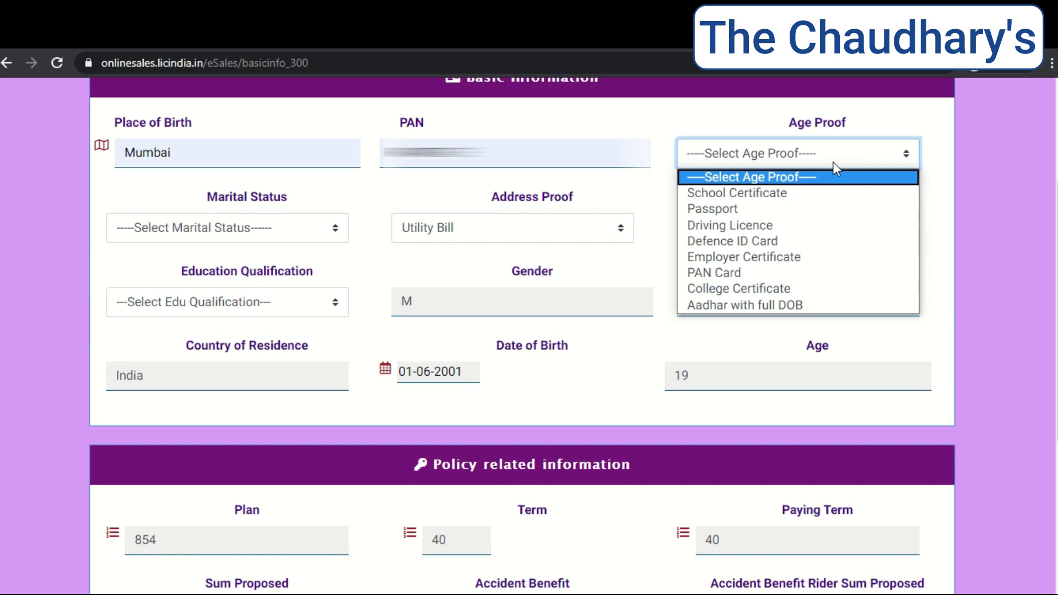
pyautogui.click(719, 272)
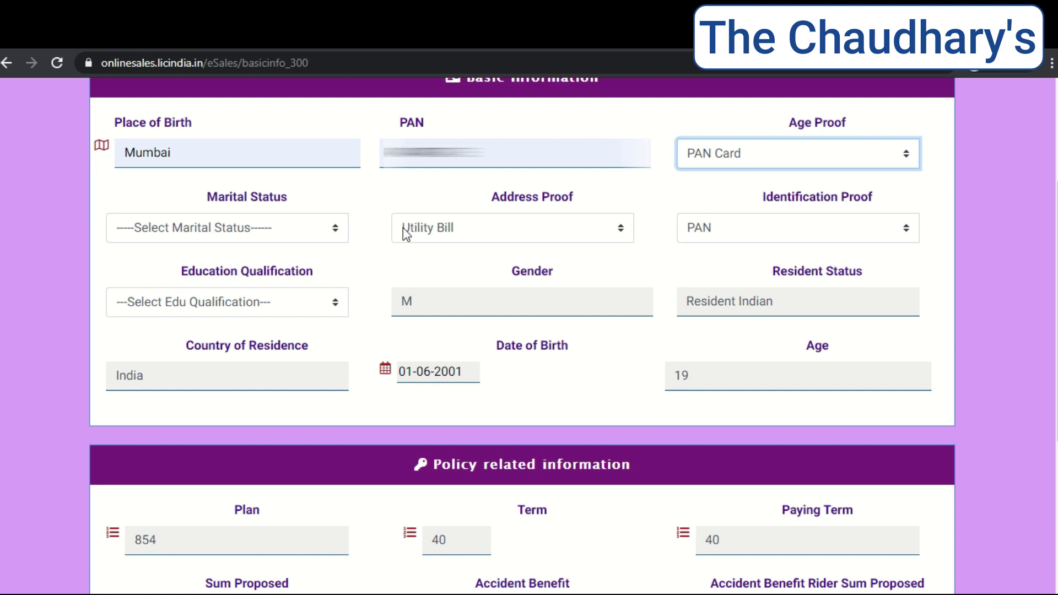
# Set marital status to Single and Aadhaar Card/e-Aadhaar Card as address and identification proof
pyautogui.click(298, 226)
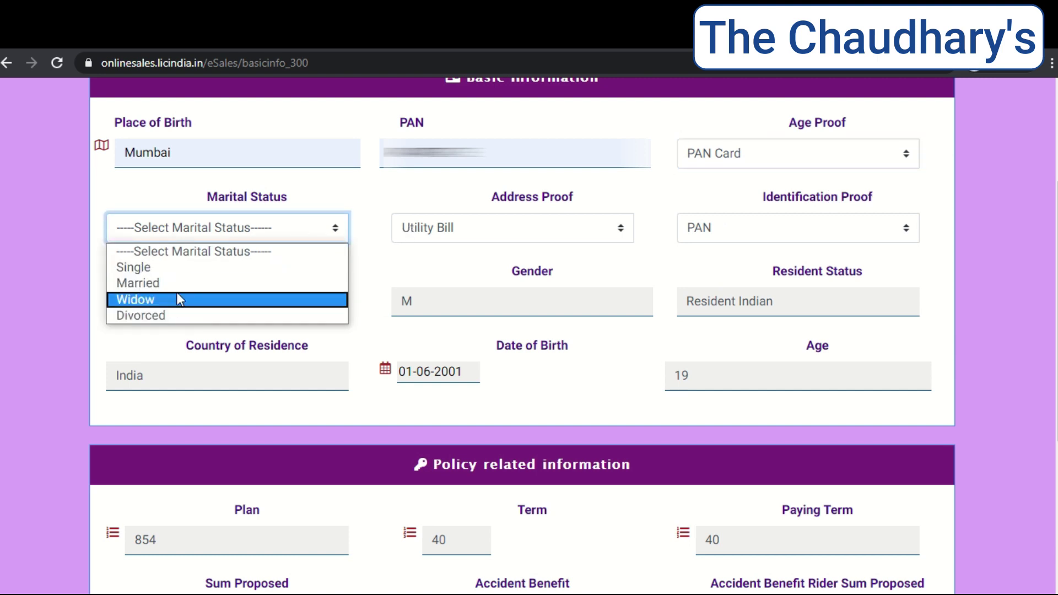
pyautogui.click(194, 268)
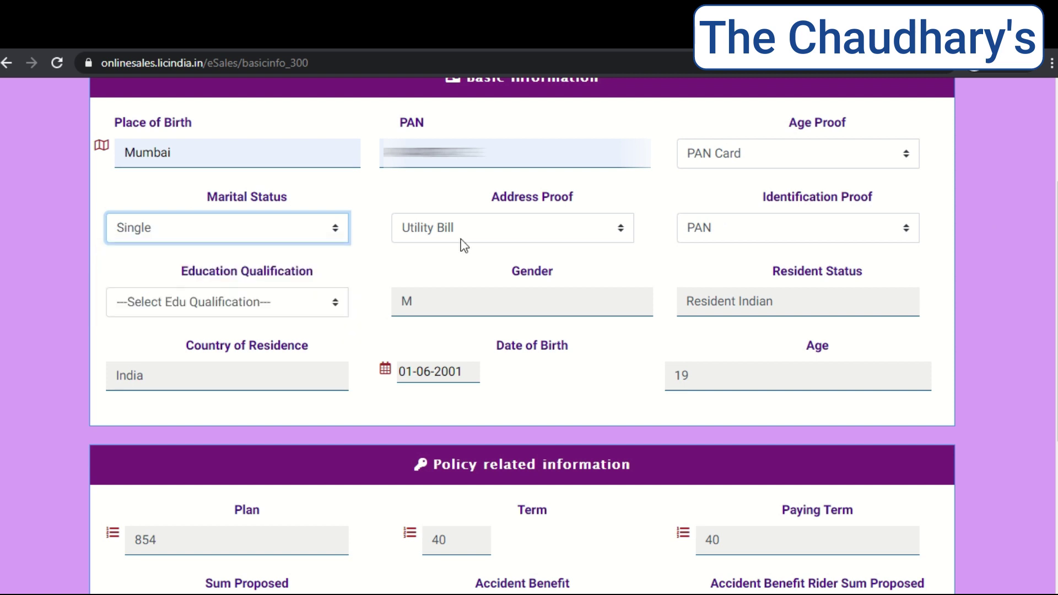
pyautogui.click(519, 237)
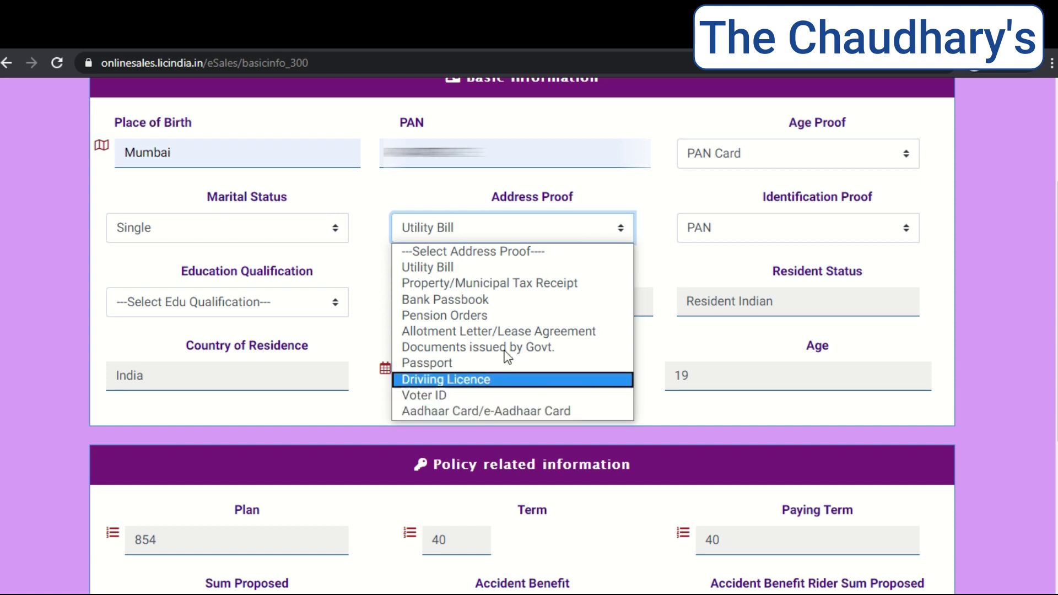
pyautogui.click(531, 412)
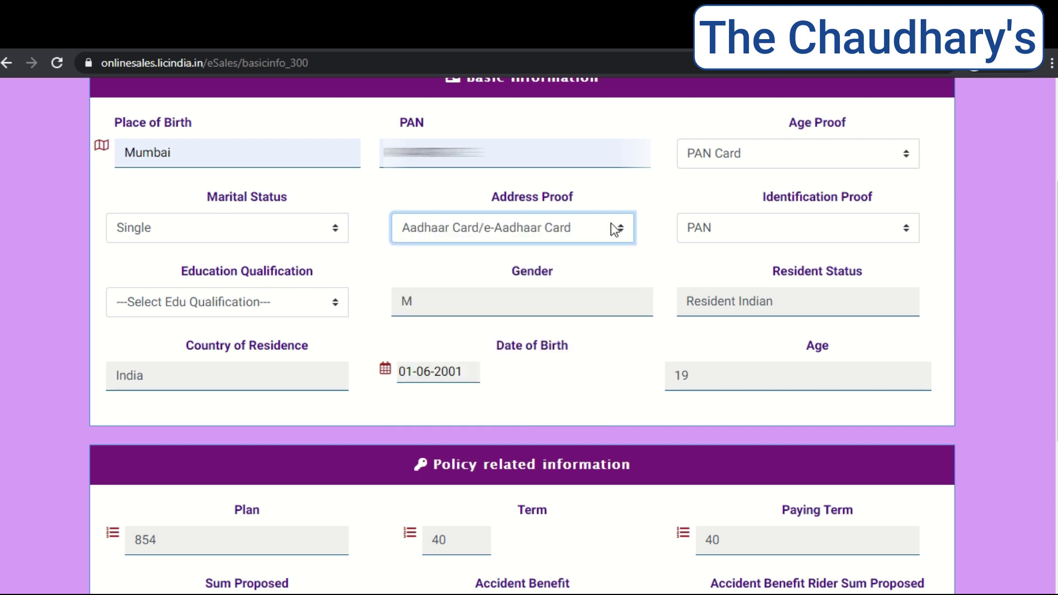
pyautogui.click(743, 232)
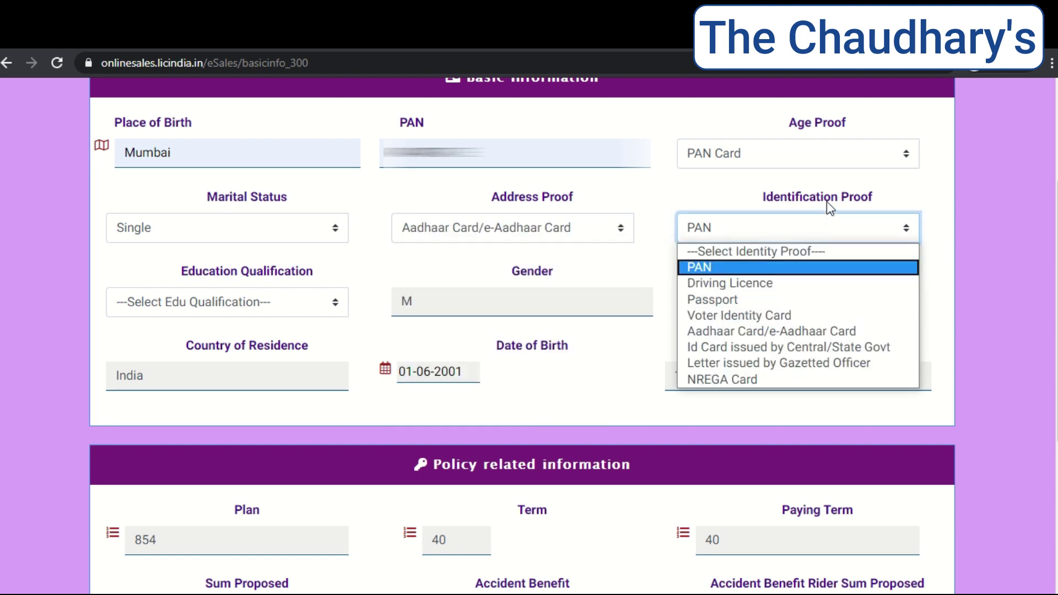
pyautogui.click(781, 332)
pyautogui.click(962, 264)
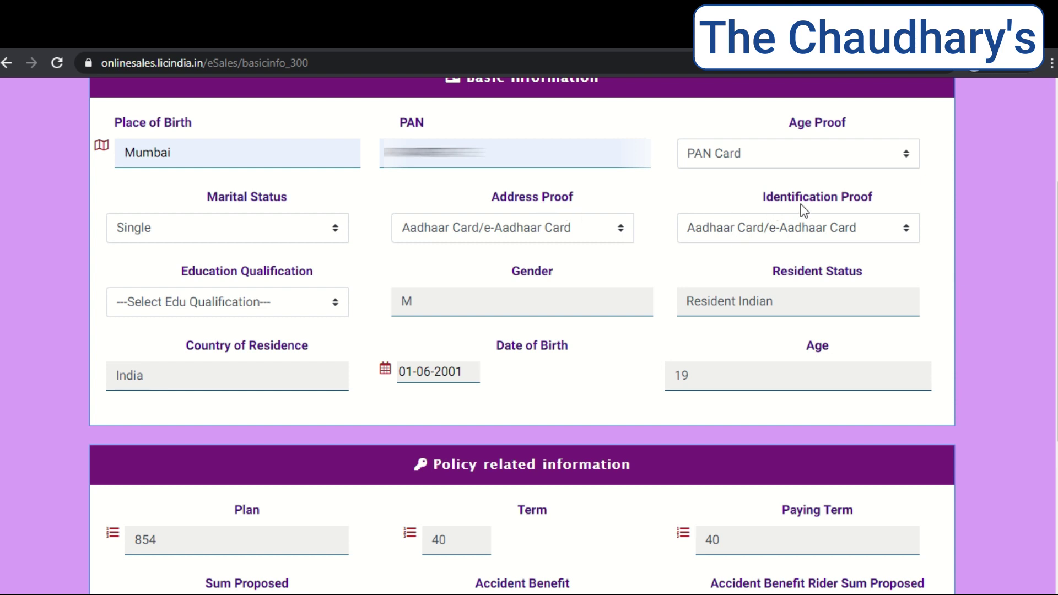
# Change age proof to Aadhar with full DOB and set education to Graduate Or Post Graduate
pyautogui.click(716, 152)
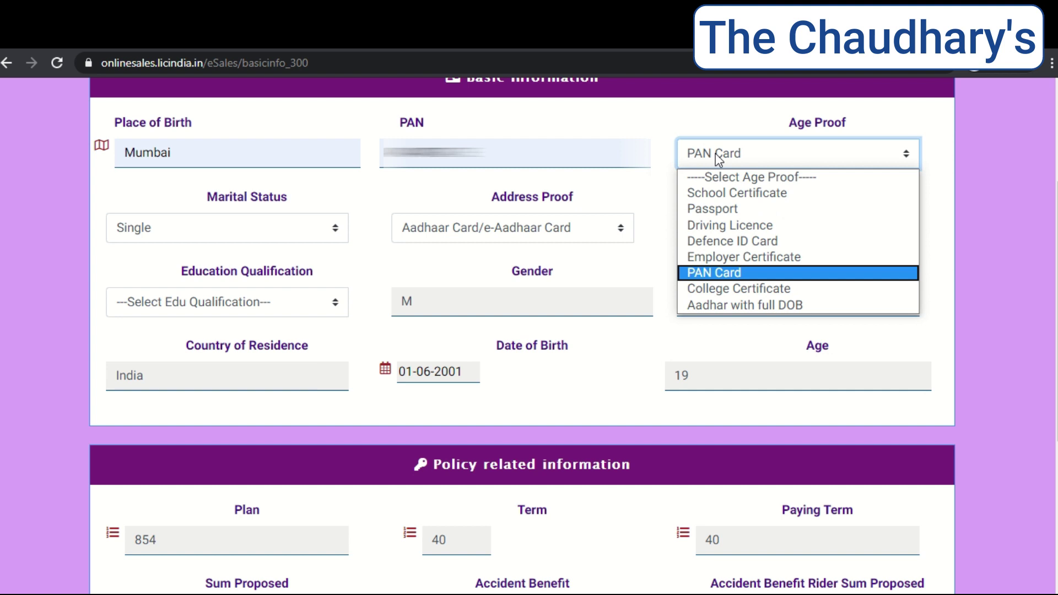
pyautogui.click(762, 305)
pyautogui.click(949, 246)
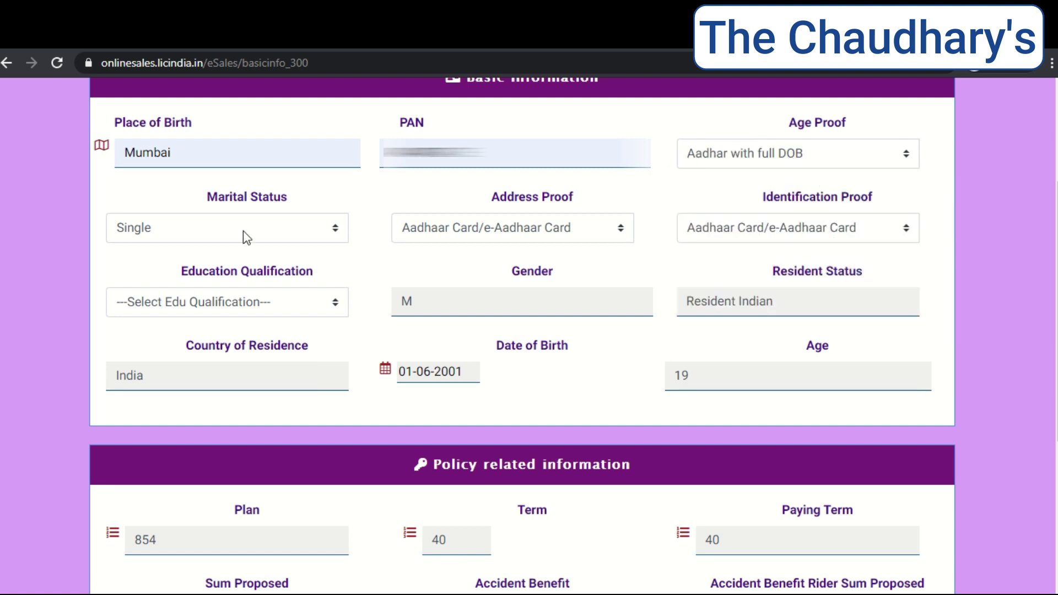
pyautogui.click(280, 300)
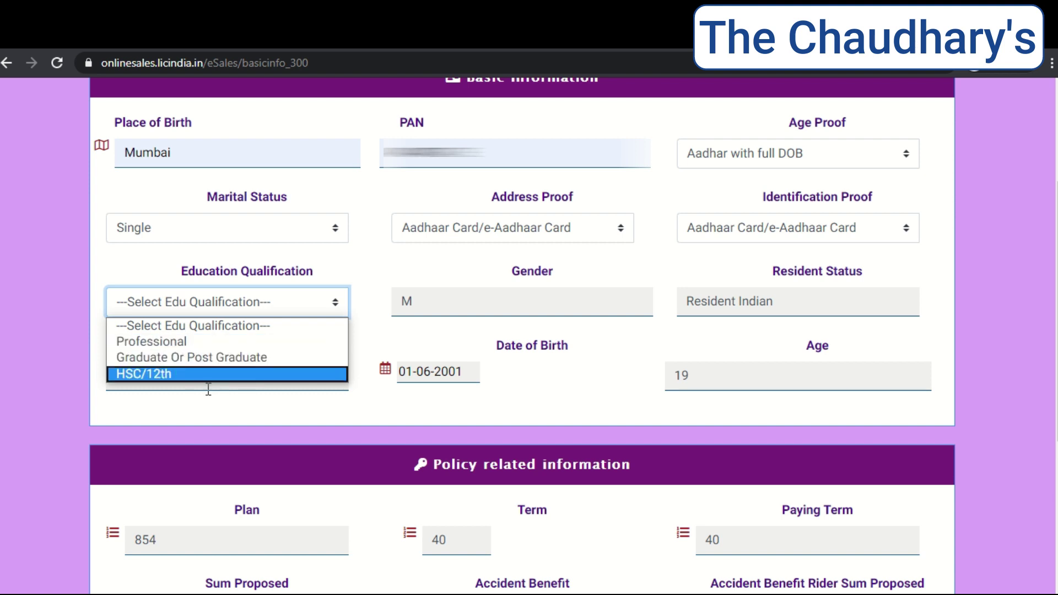
pyautogui.click(230, 359)
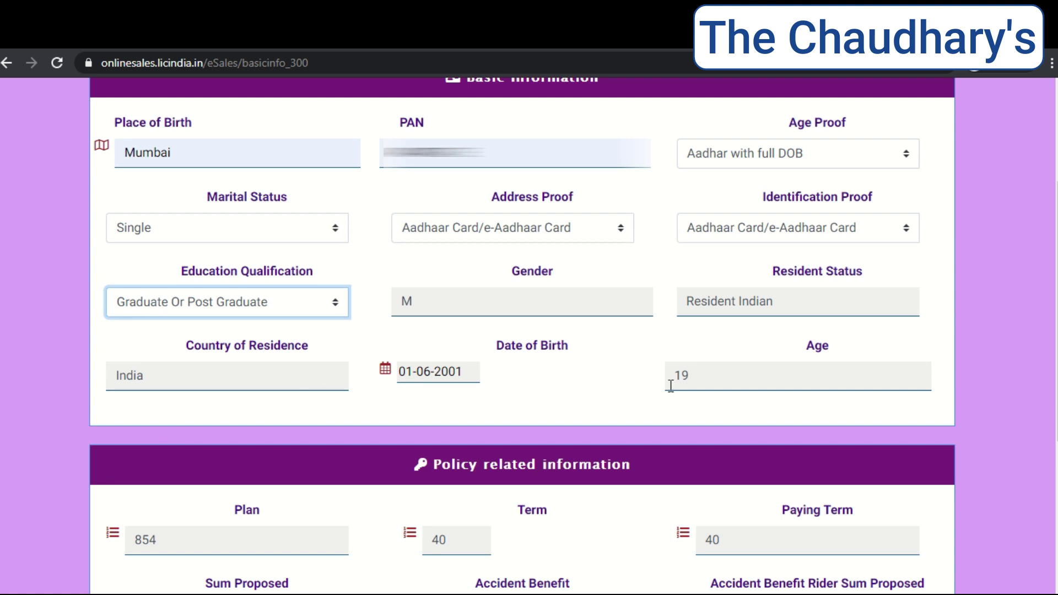
pyautogui.scroll(-5, 671, 385)
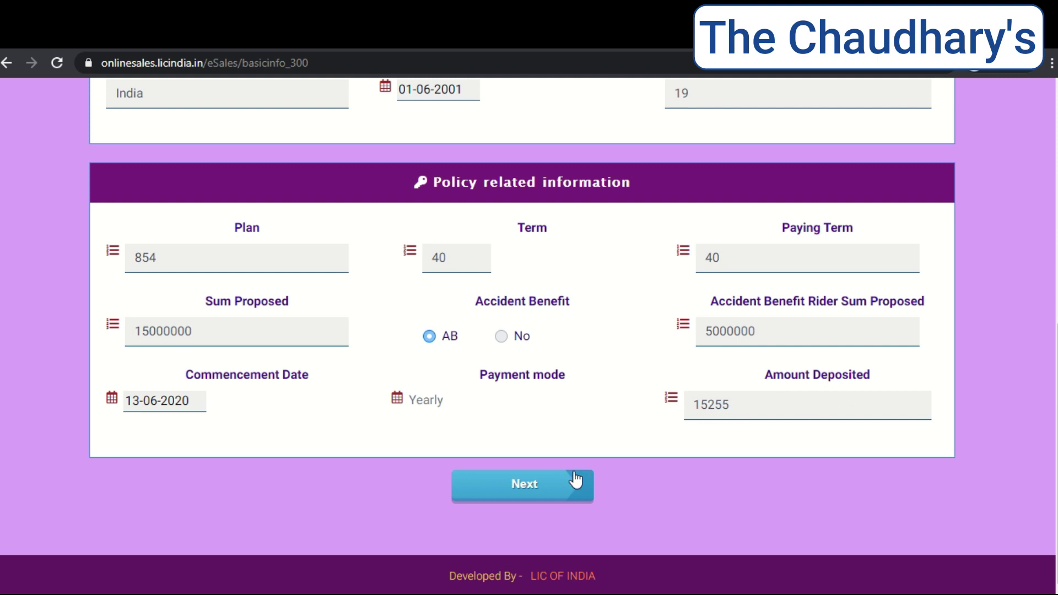
# Set occupation to Service(Listed Companies/Pvt Institutions), nature of duty Service, and income source Salary
pyautogui.click(543, 491)
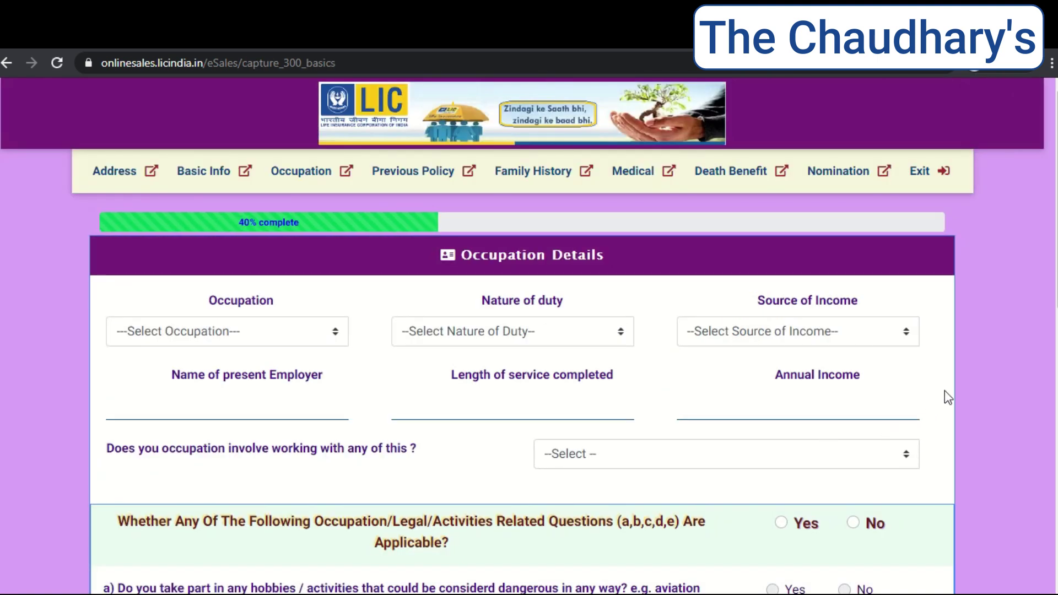
pyautogui.scroll(-1, 946, 397)
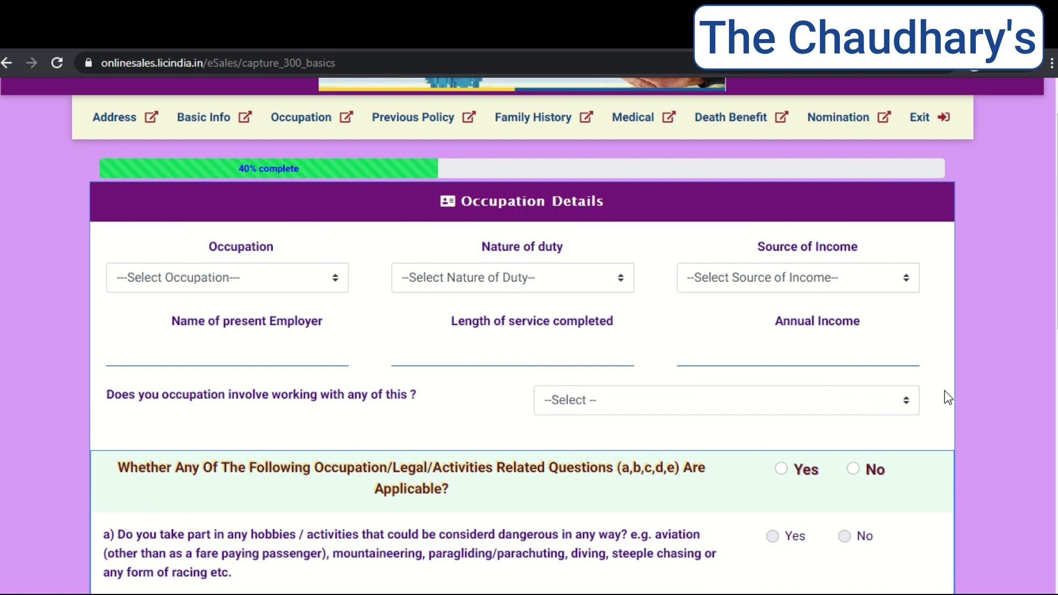
pyautogui.click(295, 280)
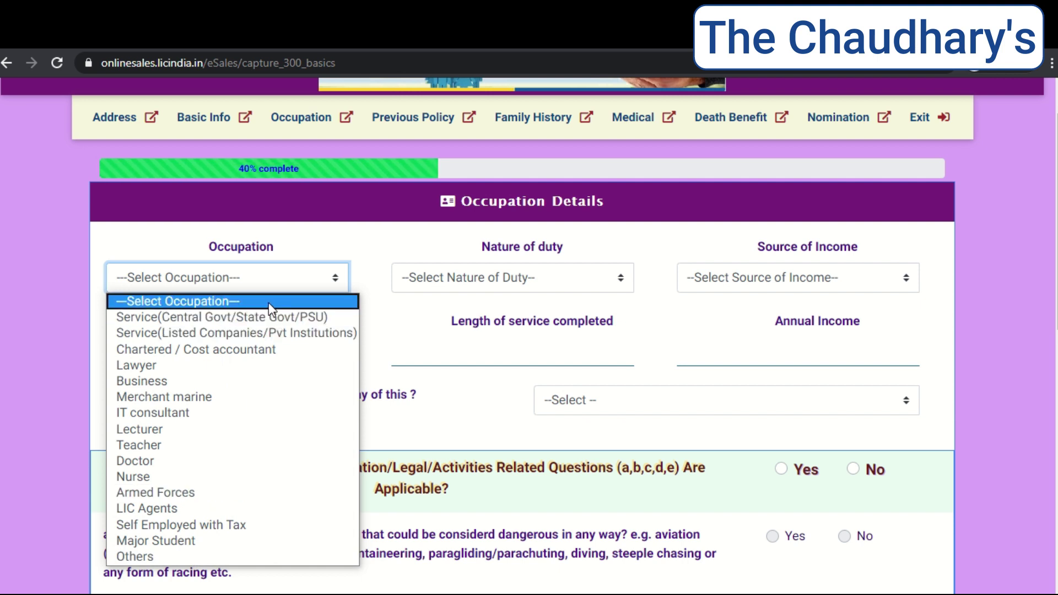
pyautogui.click(276, 318)
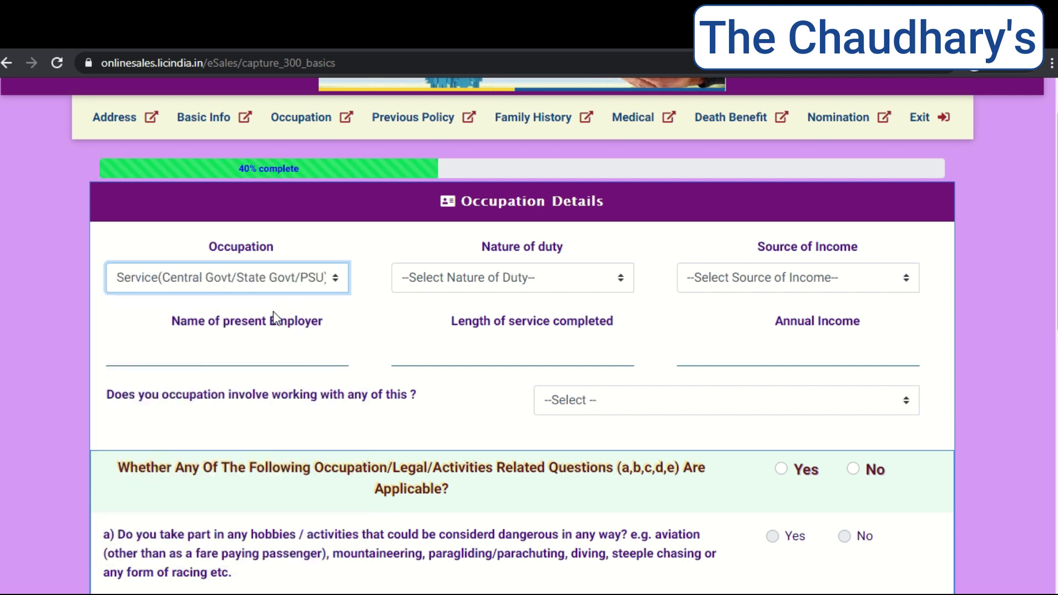
pyautogui.click(453, 279)
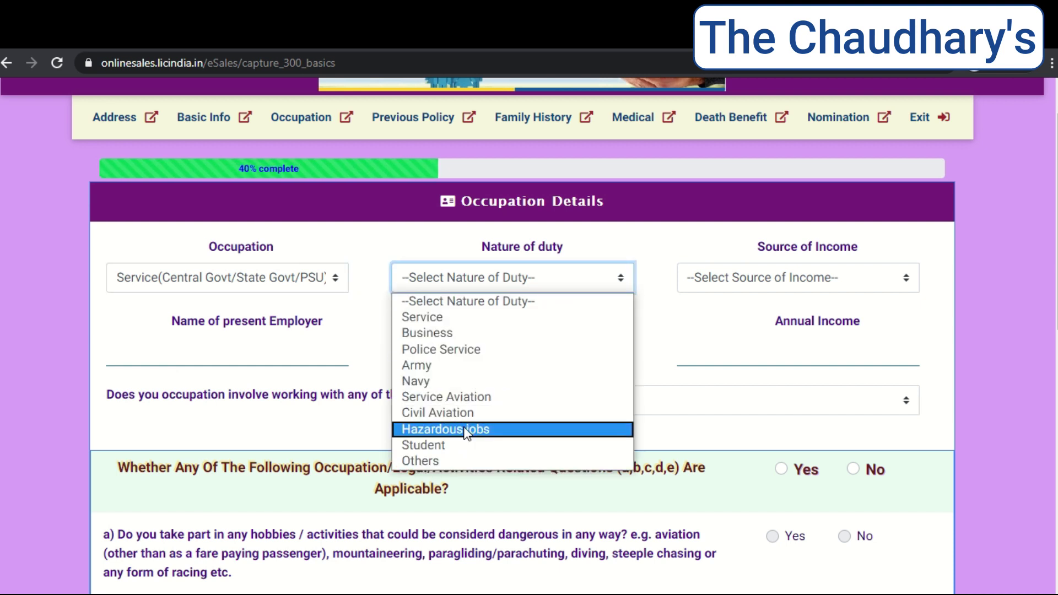
pyautogui.click(470, 319)
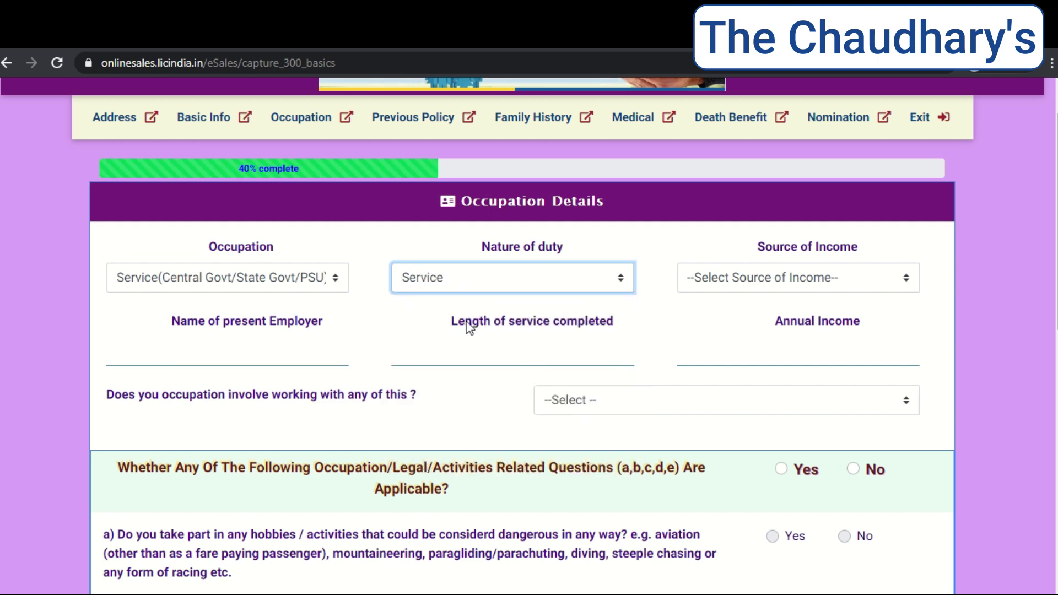
pyautogui.click(340, 285)
pyautogui.click(296, 333)
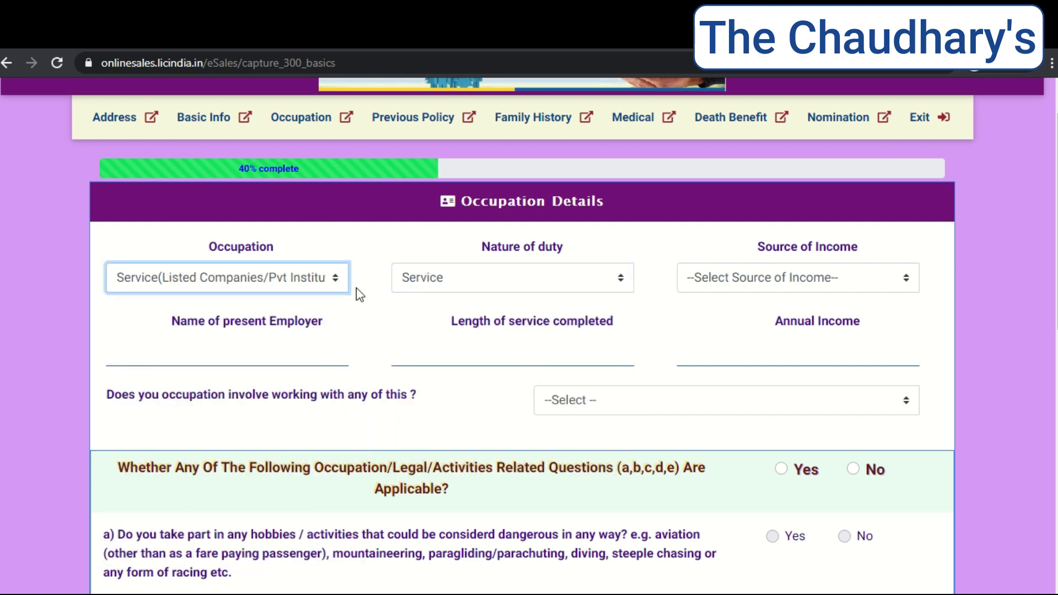
pyautogui.click(395, 305)
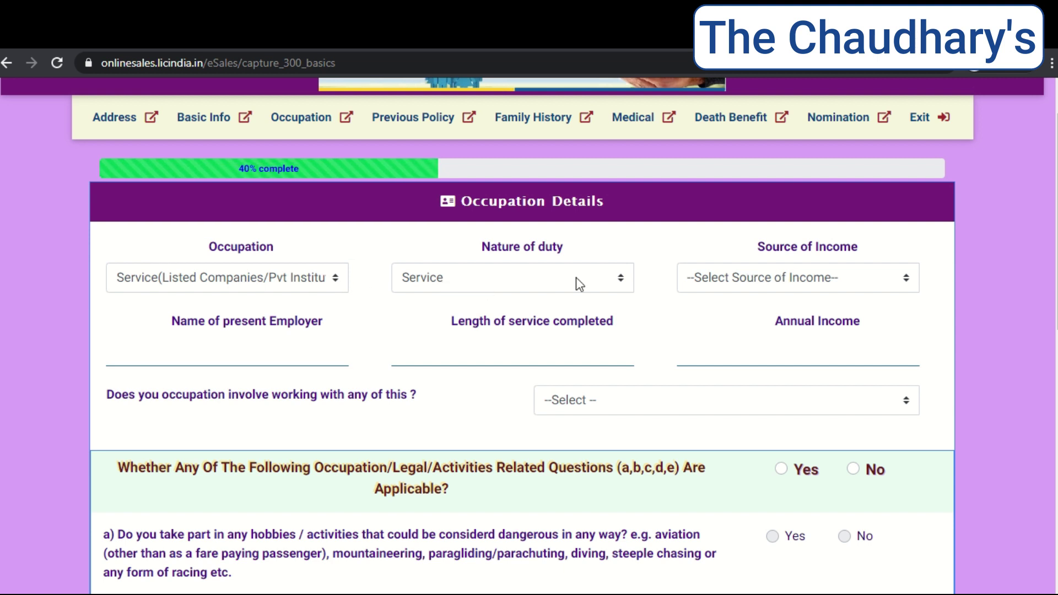
pyautogui.click(748, 278)
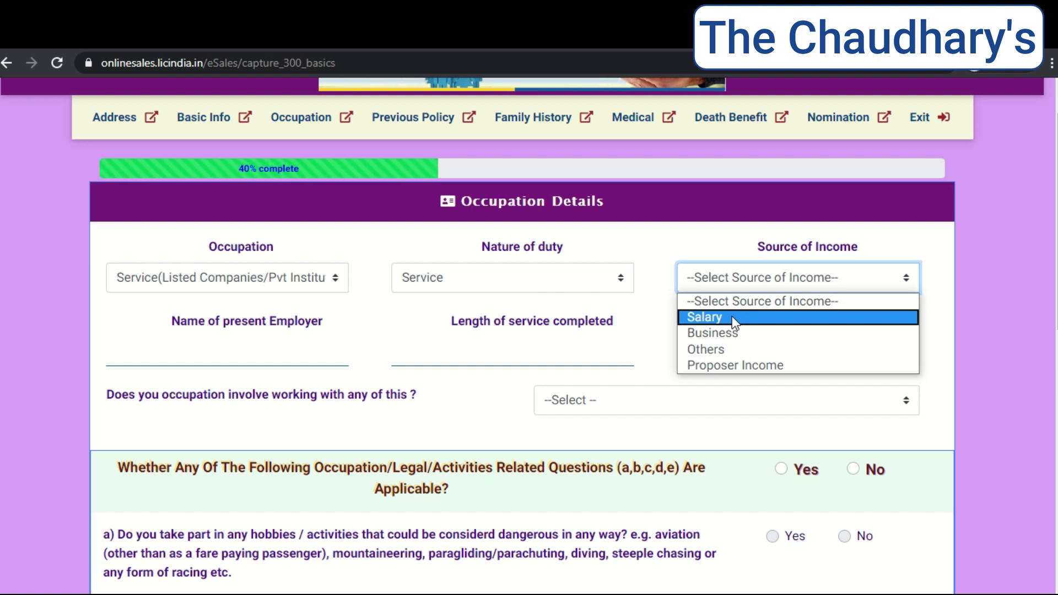
pyautogui.click(732, 317)
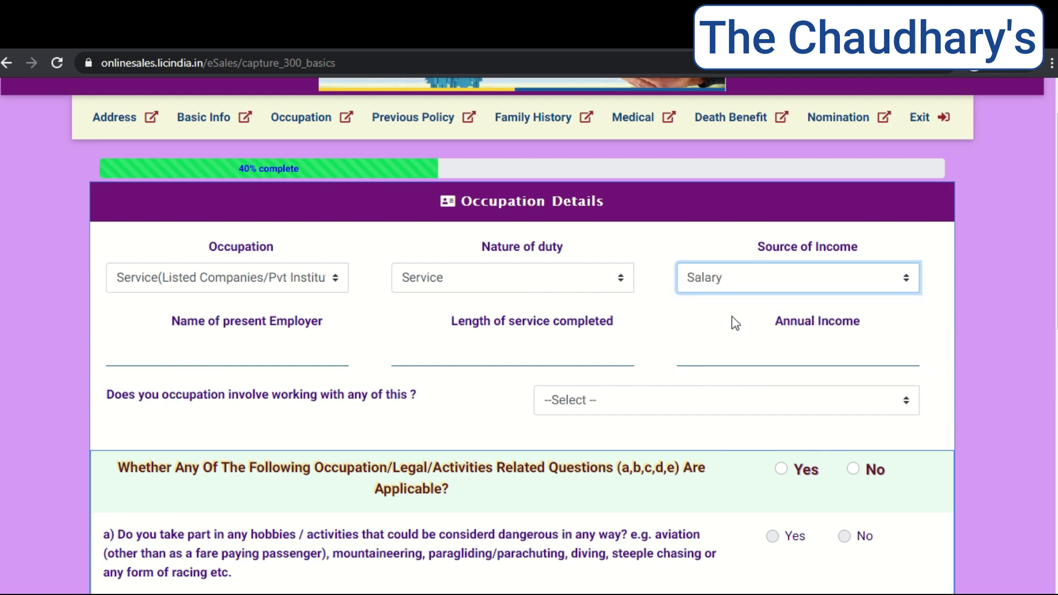
# Enter employer State Pvt Ltd, 10 years of service and annual income 1000000
pyautogui.click(303, 362)
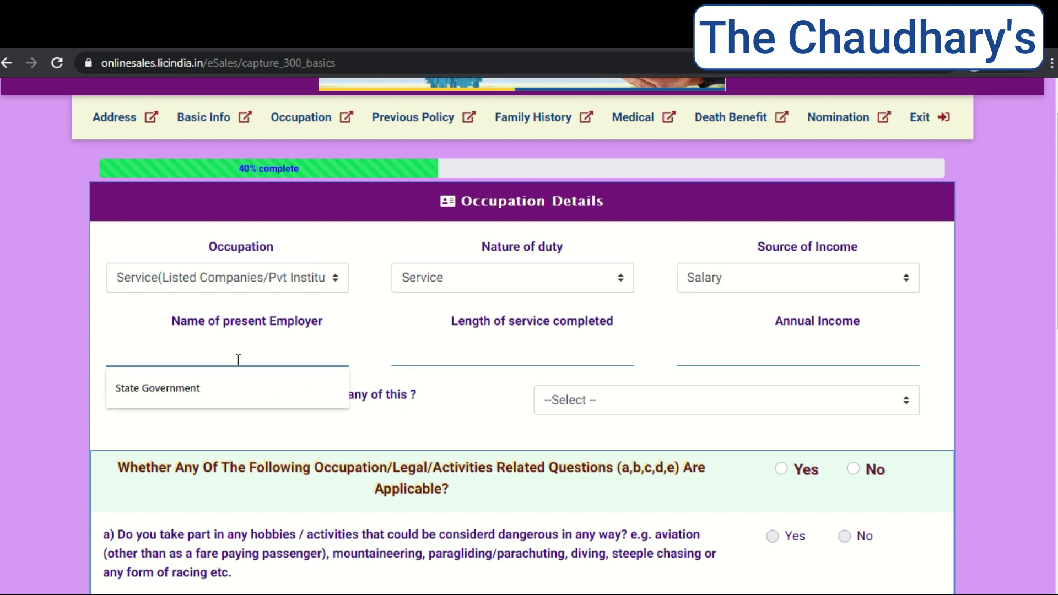
pyautogui.write('State Pvt Ltd')
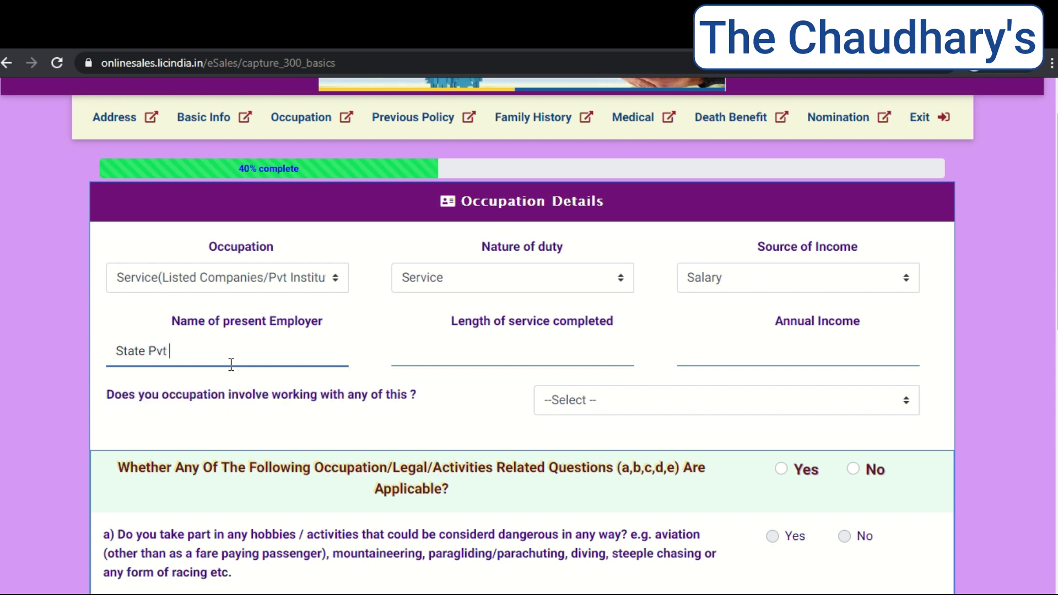
pyautogui.press('Tab')
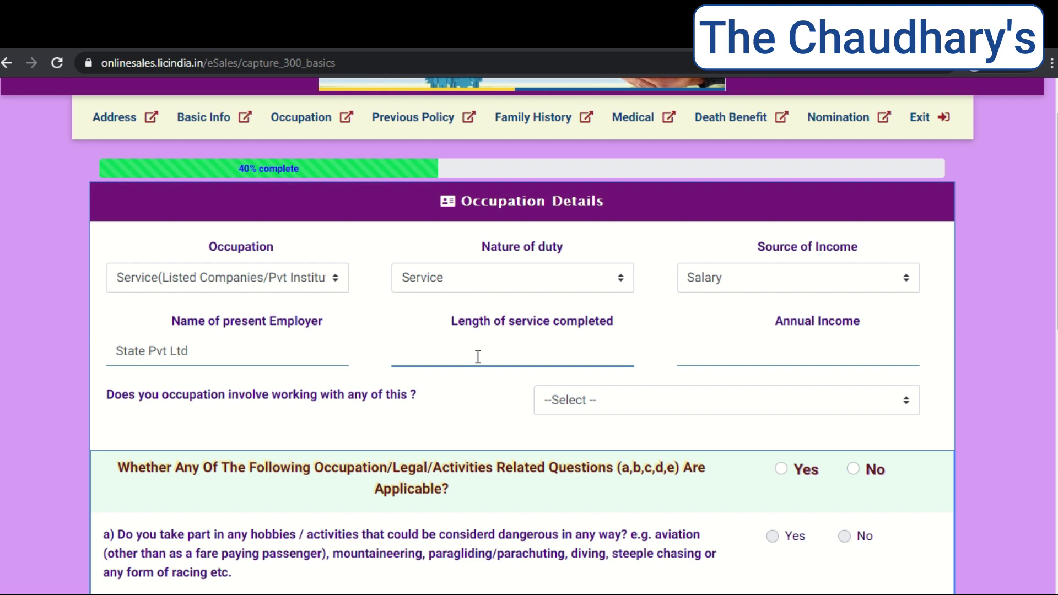
pyautogui.write('10')
pyautogui.click(817, 348)
pyautogui.click(733, 388)
pyautogui.click(936, 365)
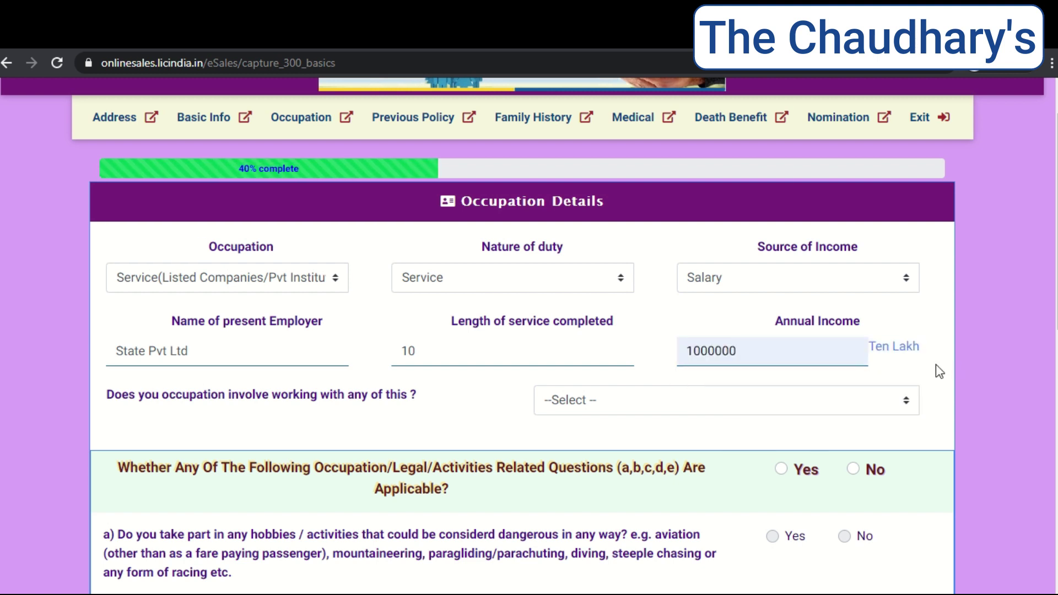
# Choose -None Of Below- as the hazardous occupation category
pyautogui.scroll(-2, 936, 365)
pyautogui.scroll(-1, 936, 365)
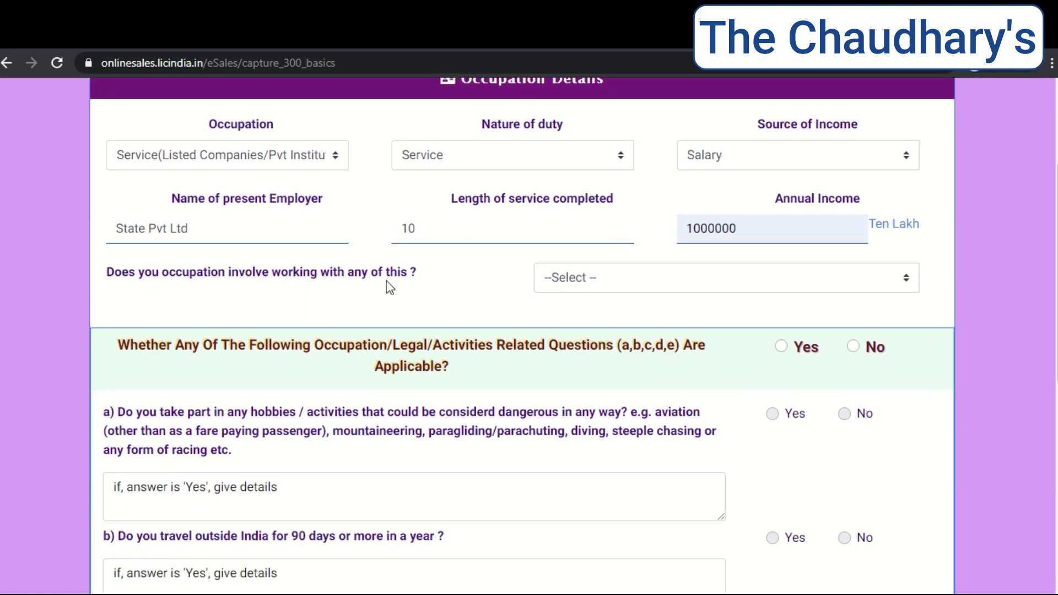
pyautogui.click(631, 282)
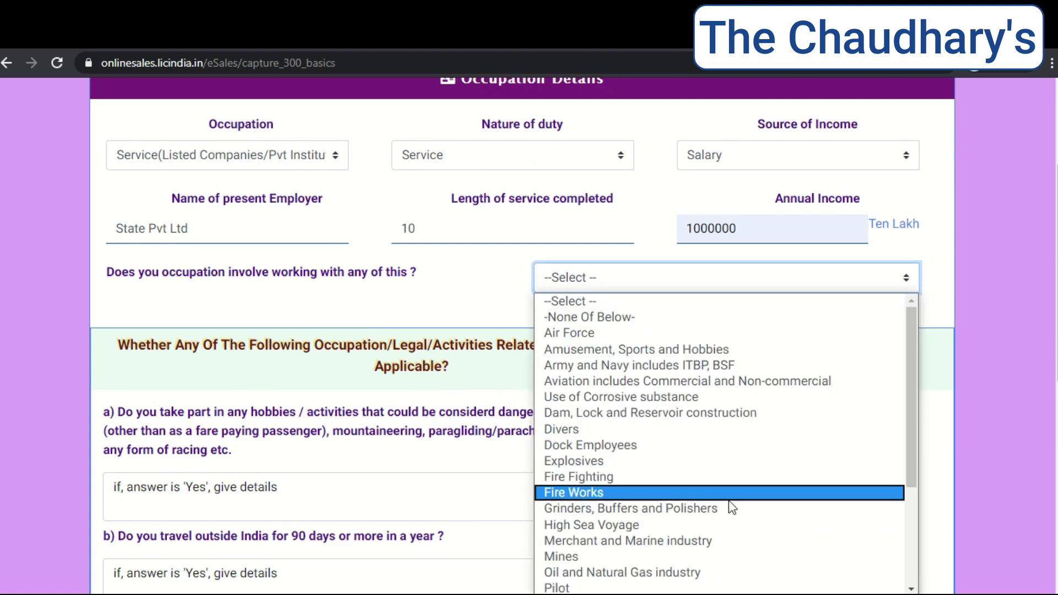
pyautogui.scroll(-3, 729, 501)
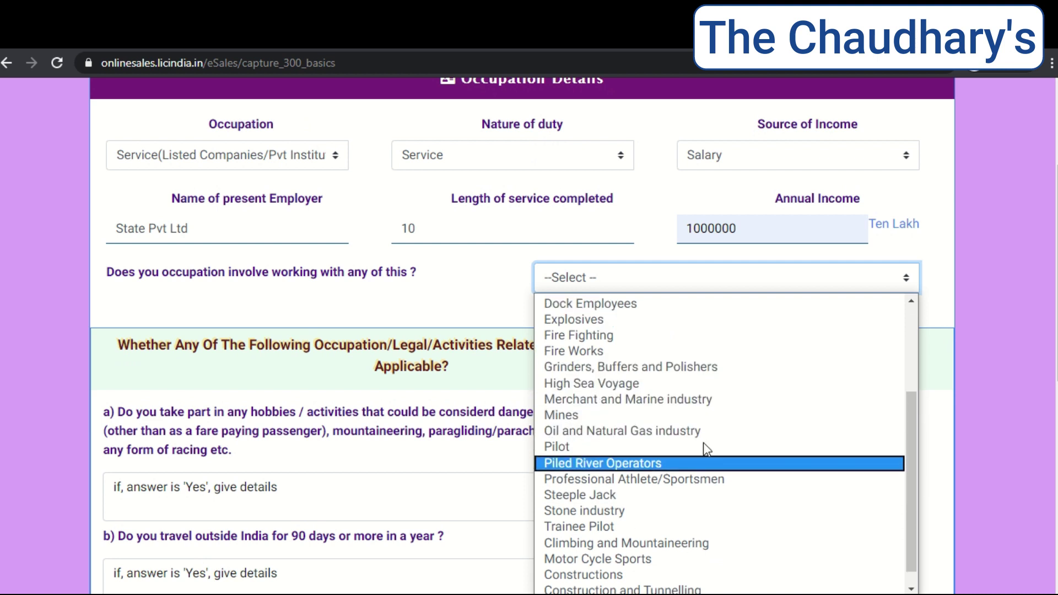
pyautogui.scroll(3, 704, 443)
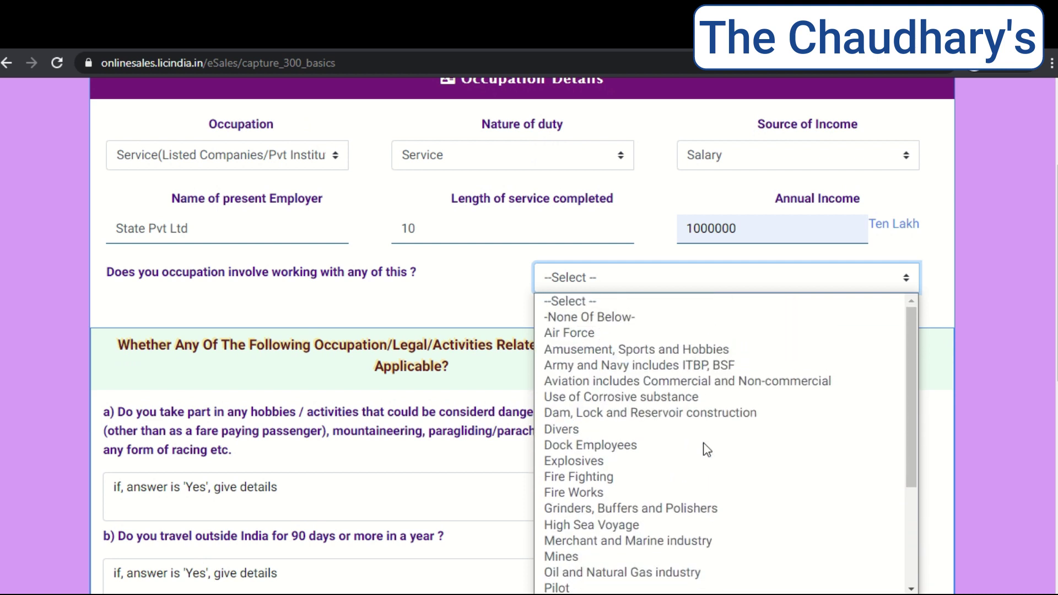
pyautogui.click(655, 318)
pyautogui.click(654, 325)
# Read the occupation and legal questions, setting dangerous hobbies and then all questions to No
pyautogui.scroll(-1, 491, 408)
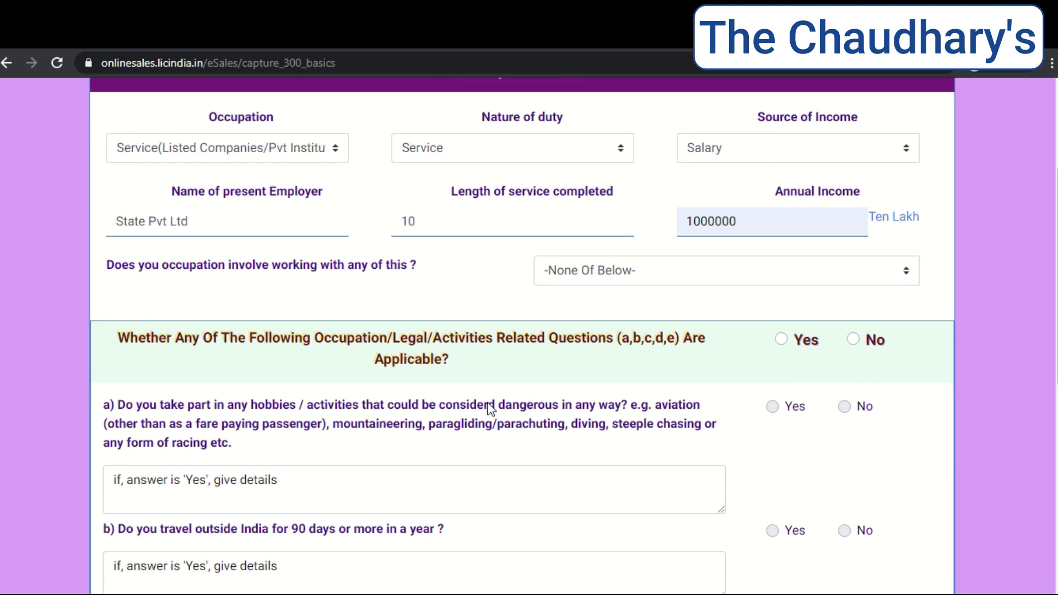
pyautogui.scroll(-3, 491, 408)
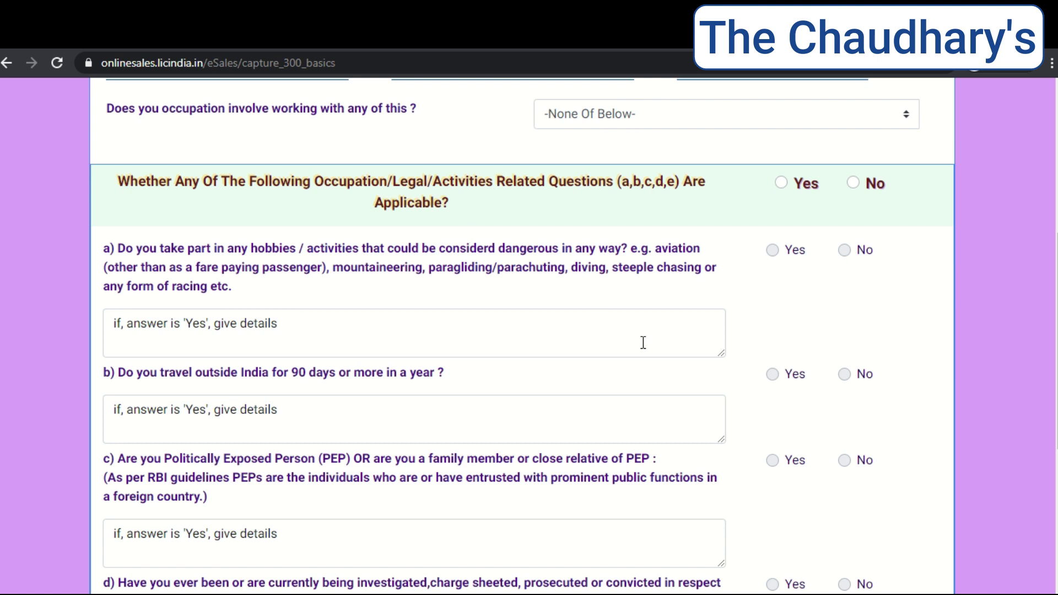
pyautogui.tripleClick(684, 247)
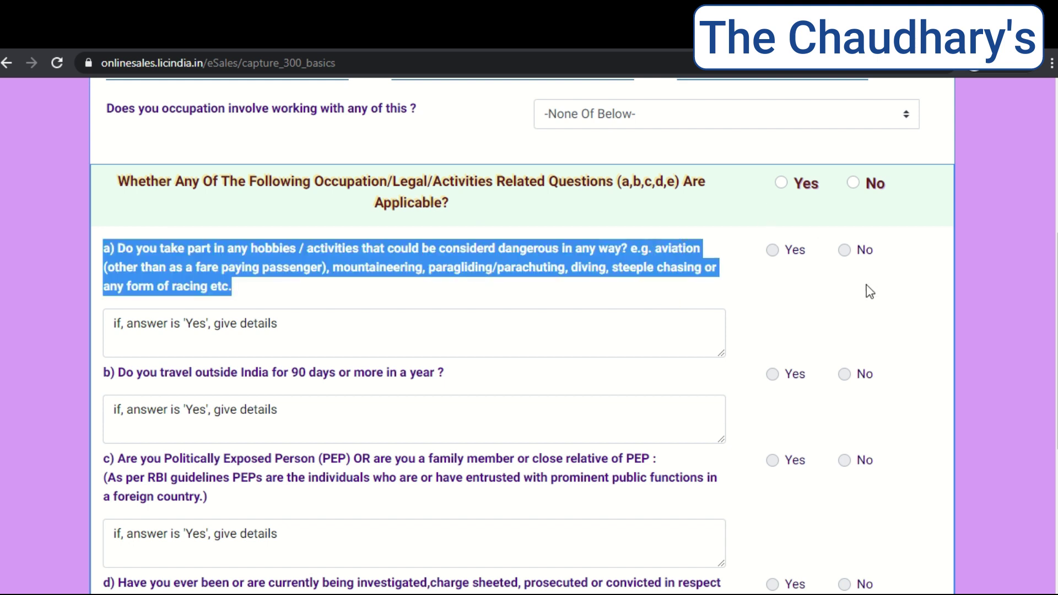
pyautogui.scroll(-4, 915, 366)
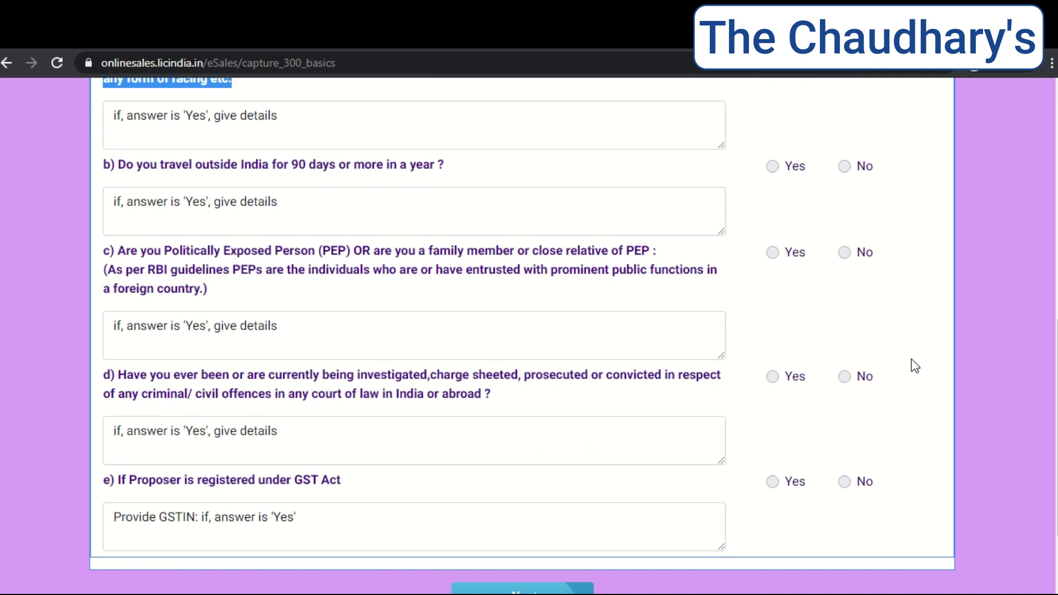
pyautogui.scroll(4, 915, 365)
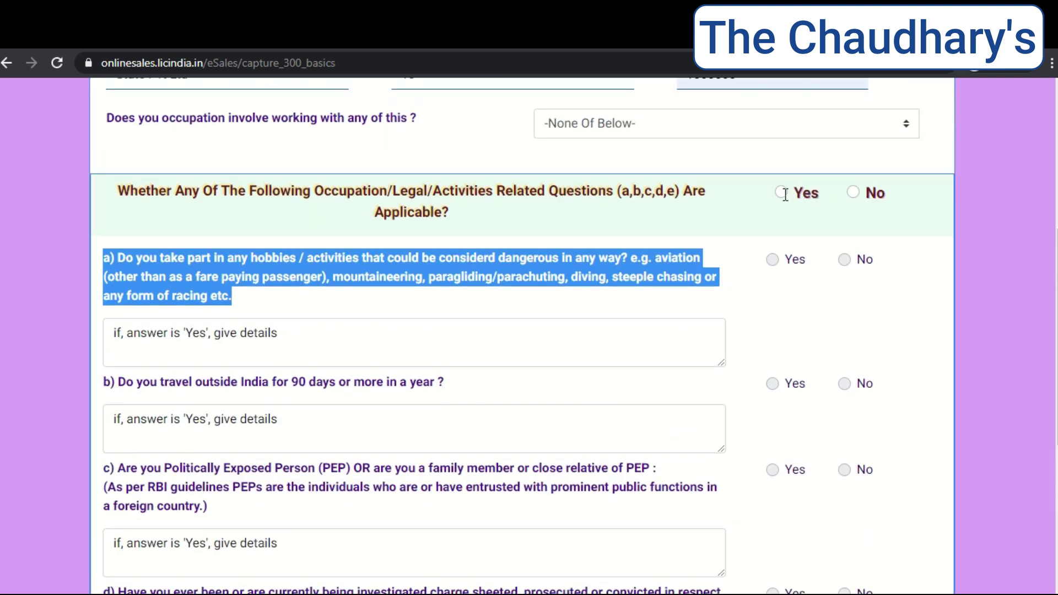
pyautogui.click(783, 193)
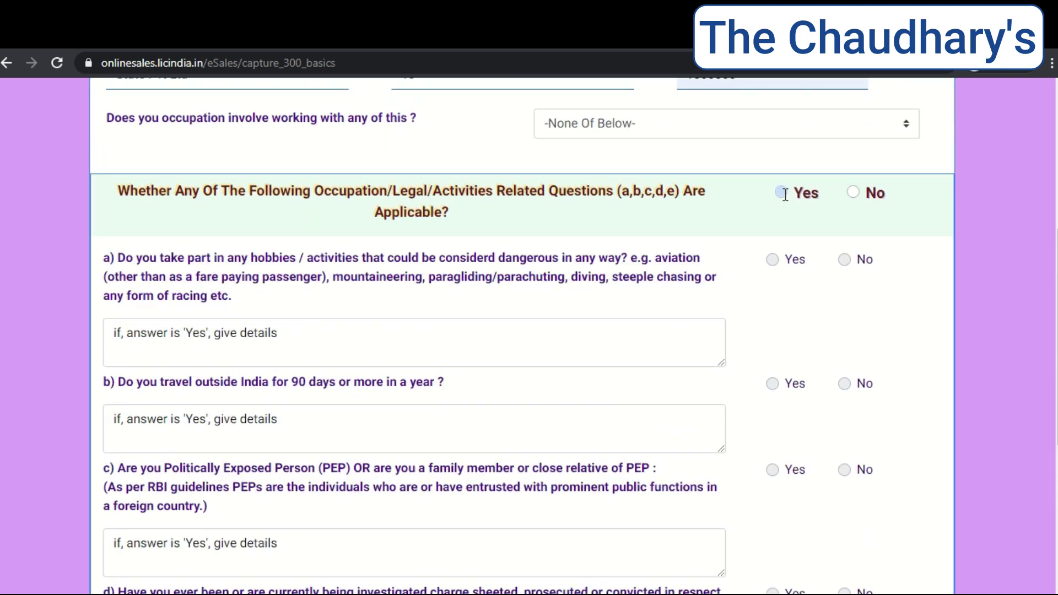
pyautogui.click(845, 259)
pyautogui.click(772, 259)
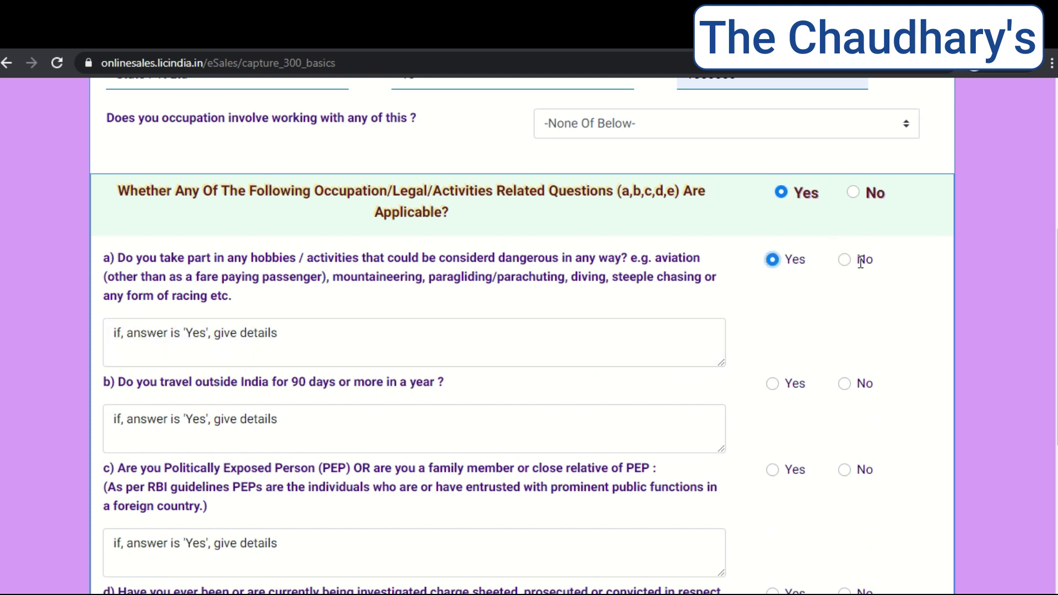
pyautogui.click(844, 259)
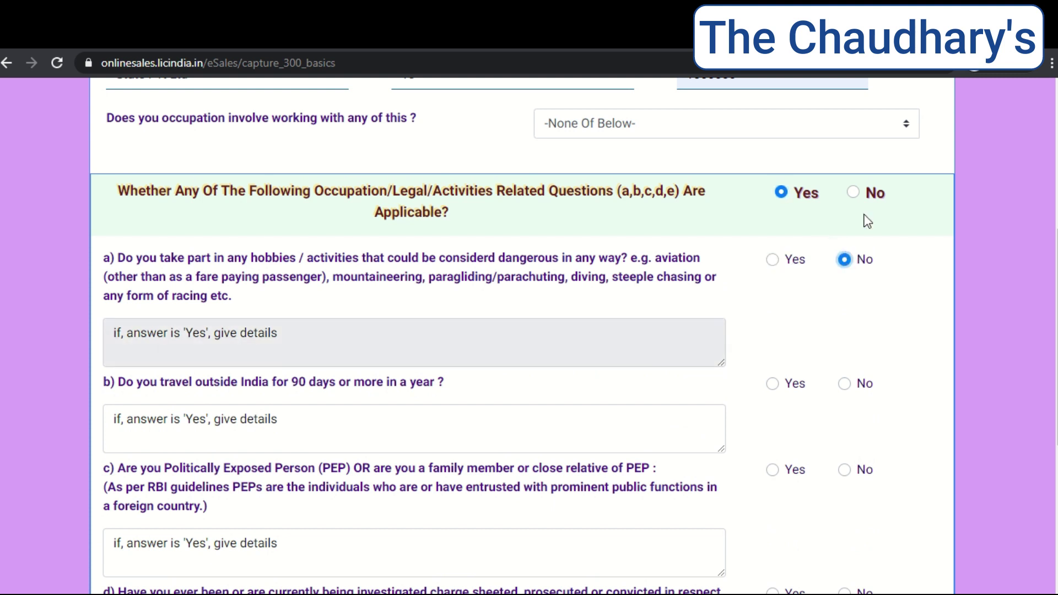
pyautogui.scroll(-1, 900, 321)
pyautogui.scroll(-3, 901, 321)
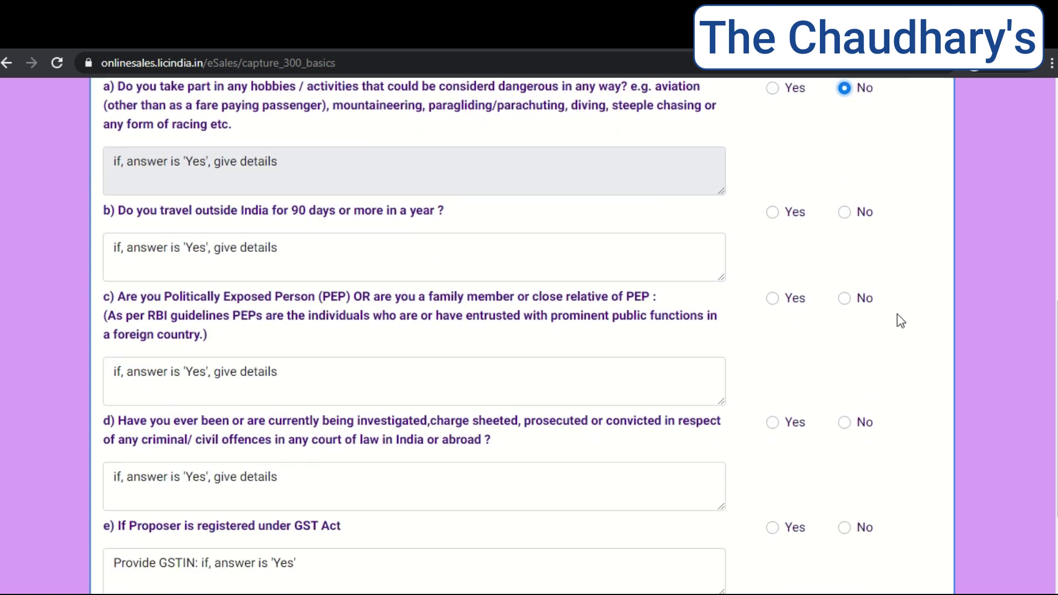
pyautogui.scroll(4, 901, 320)
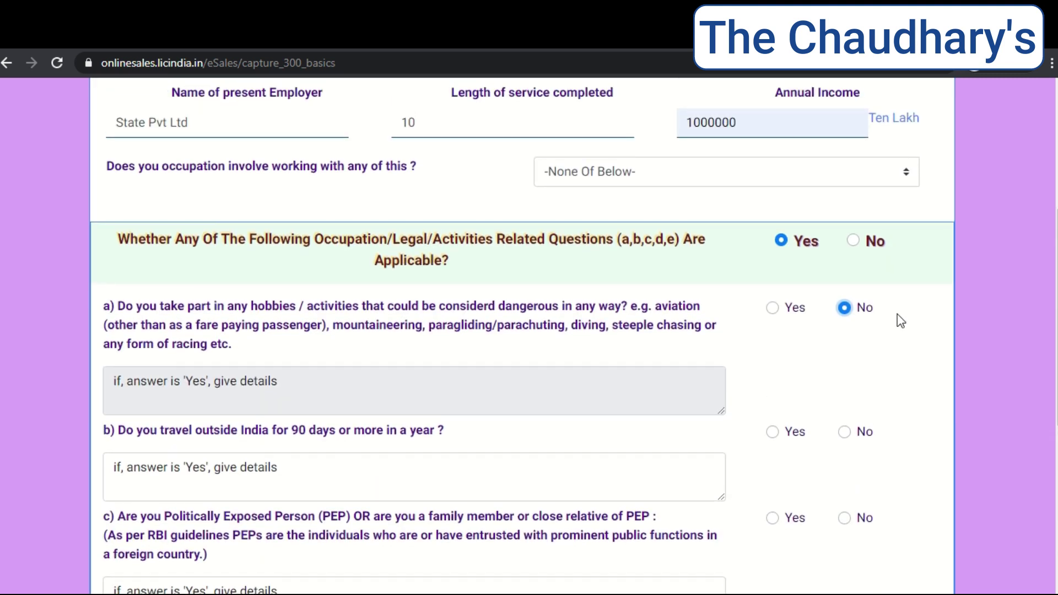
pyautogui.click(857, 239)
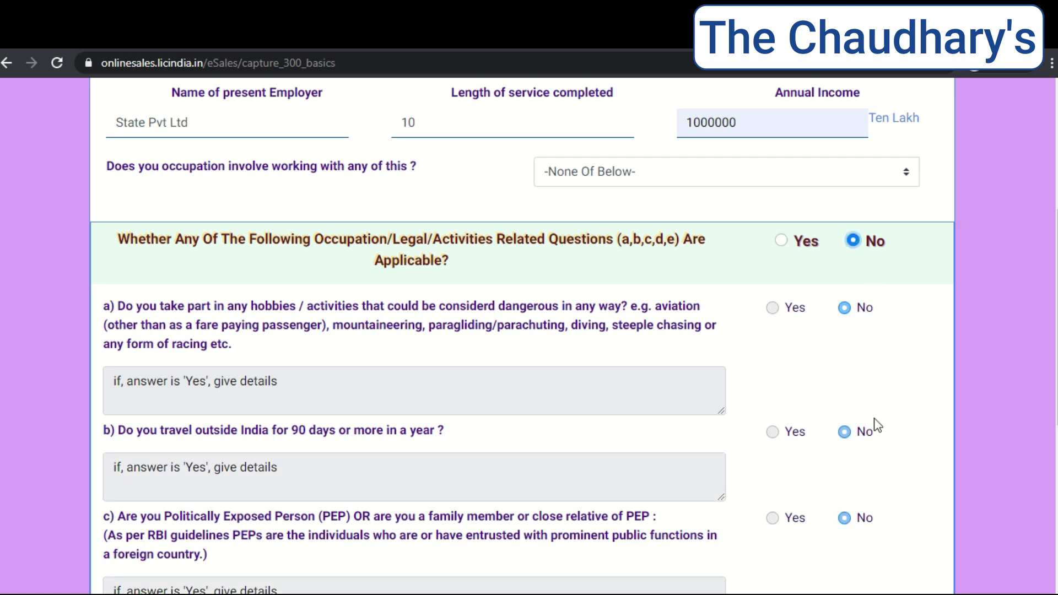
# Recheck question b), confirm No for all occupation/legal questions, and continue to Previous Policy Details
pyautogui.scroll(-2, 878, 425)
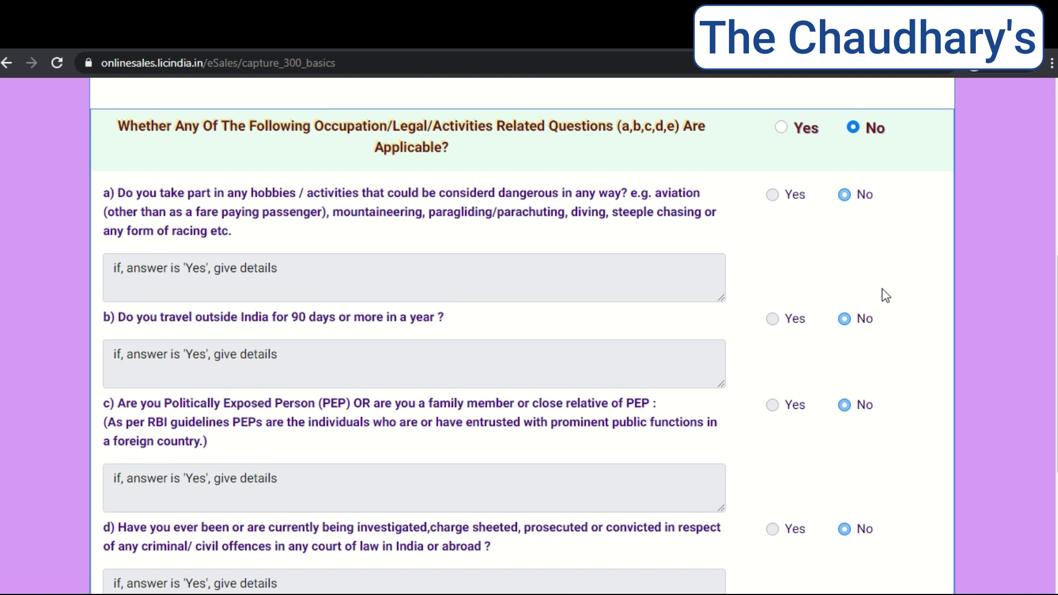
pyautogui.scroll(-3, 891, 331)
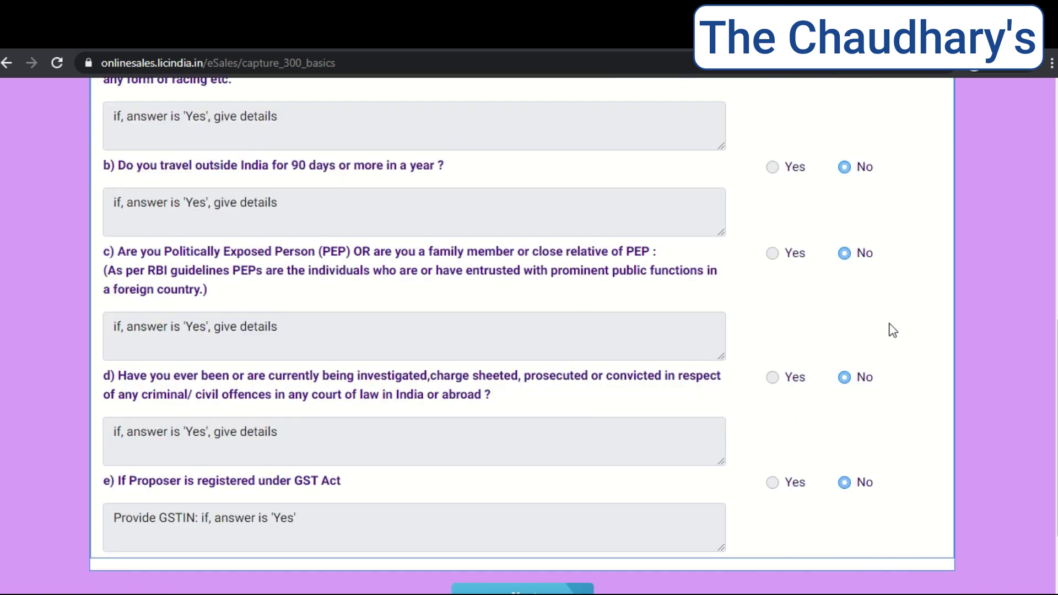
pyautogui.scroll(5, 893, 330)
pyautogui.click(781, 252)
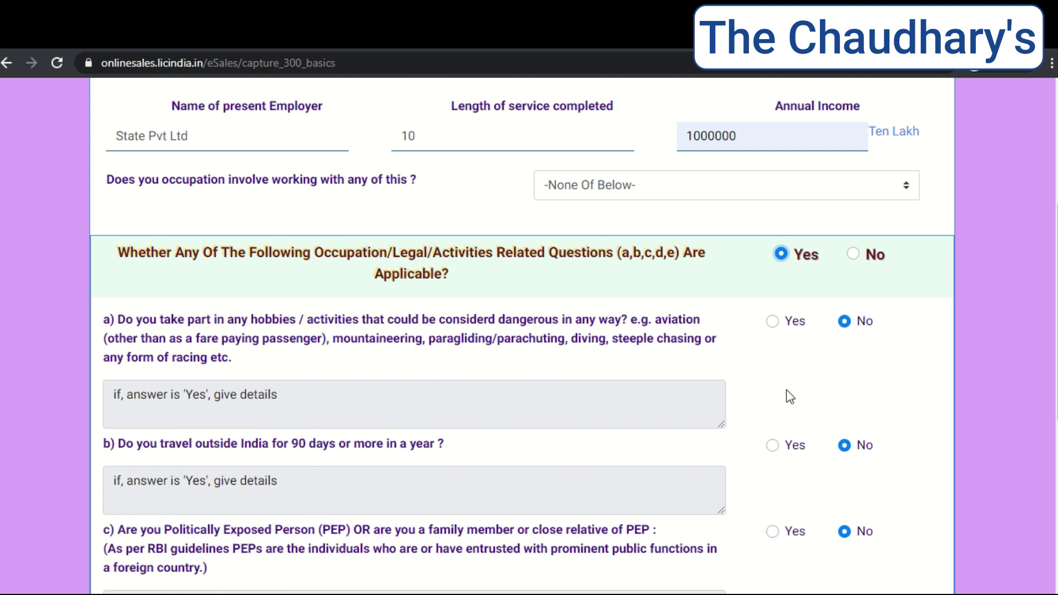
pyautogui.click(775, 447)
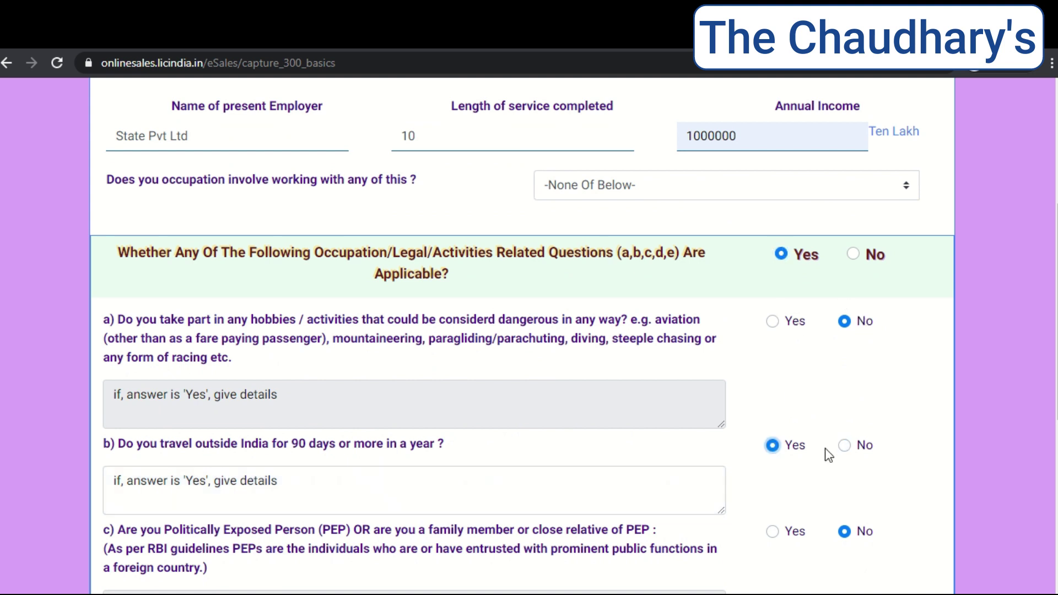
pyautogui.click(847, 447)
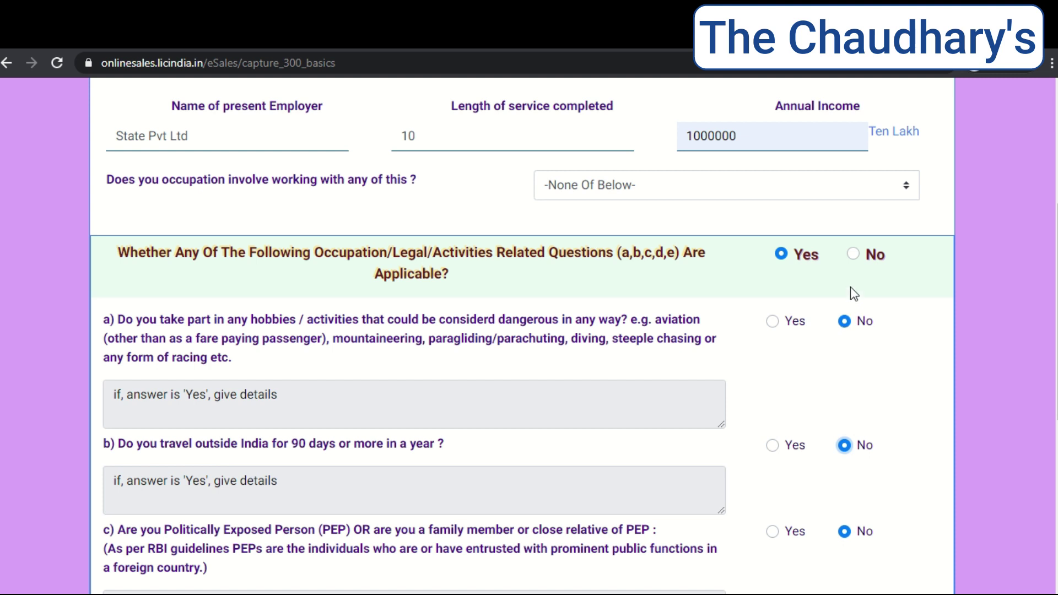
pyautogui.click(858, 255)
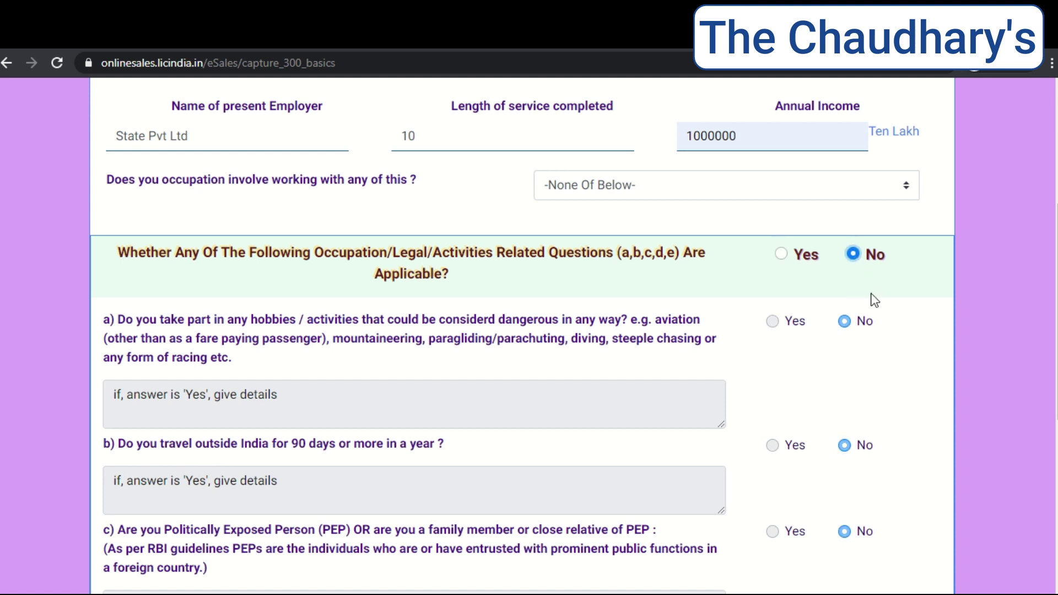
pyautogui.scroll(-7, 891, 342)
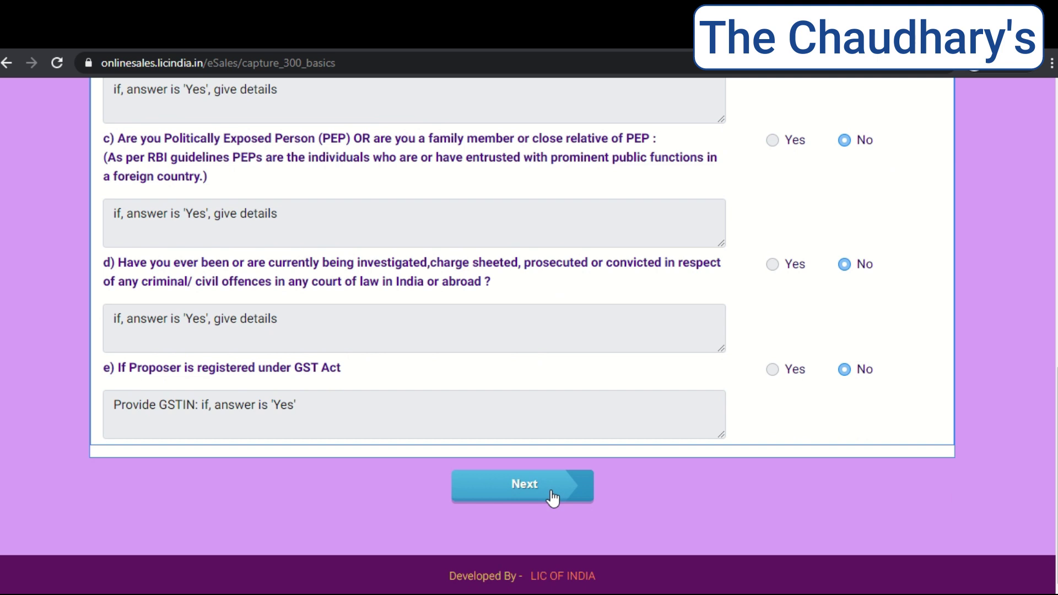
pyautogui.click(551, 496)
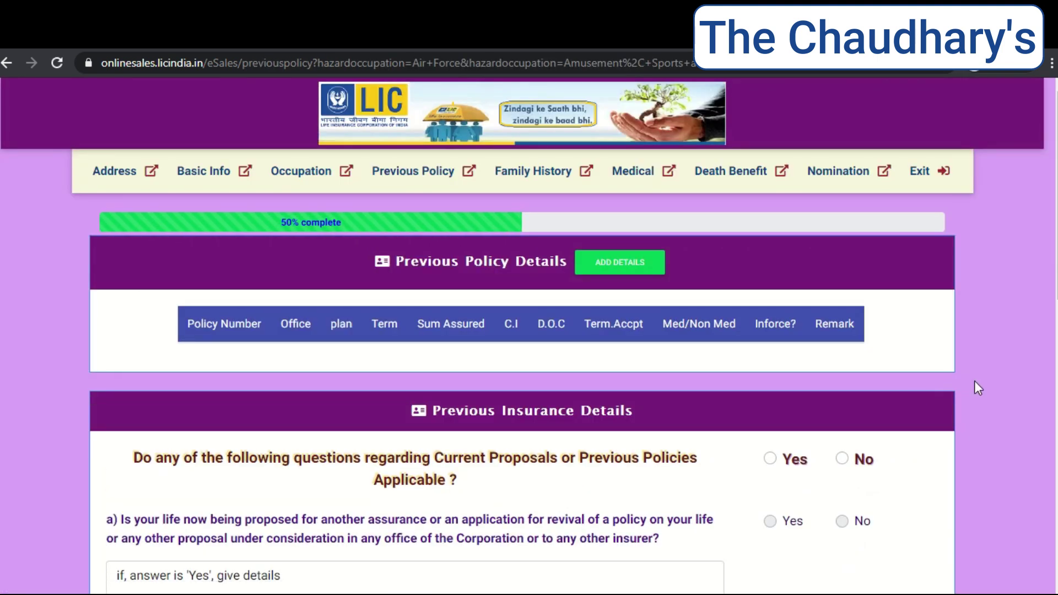
# Read through the current proposal and previous policy questions a) and b)
pyautogui.scroll(-2, 976, 382)
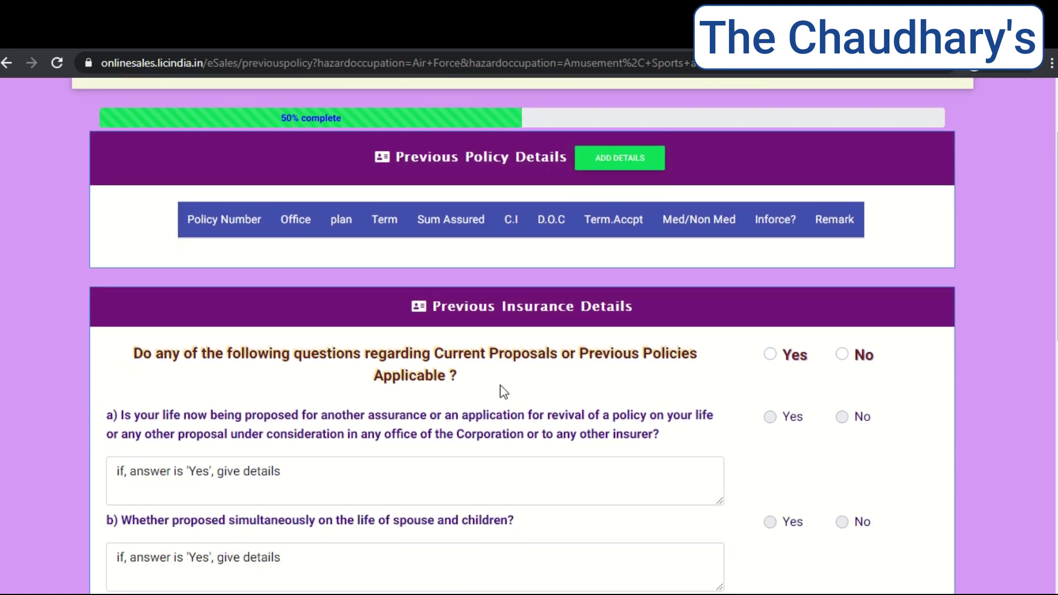
pyautogui.scroll(-2, 297, 373)
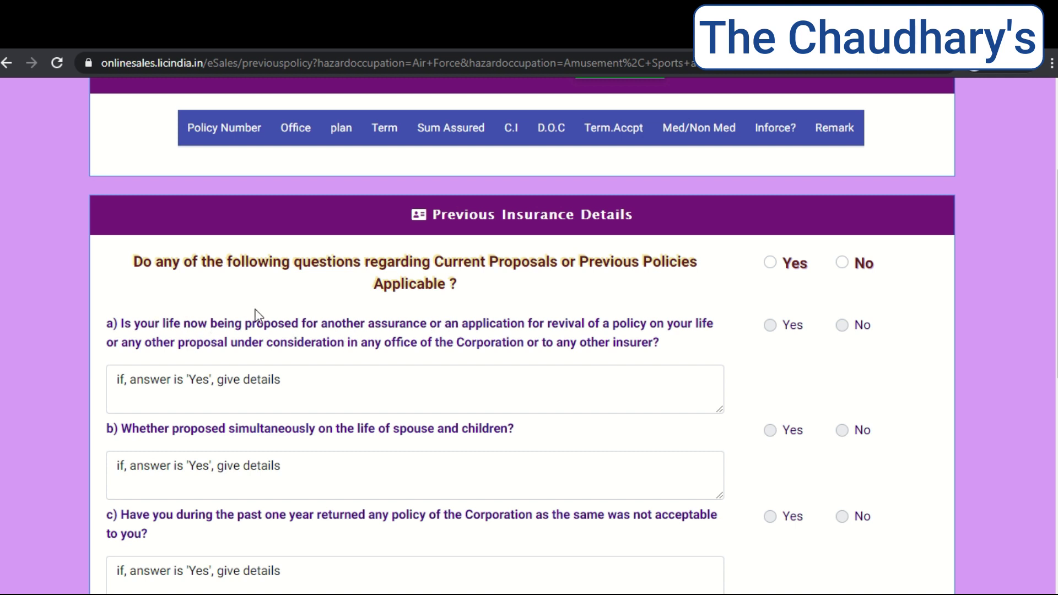
pyautogui.tripleClick(307, 344)
pyautogui.click(234, 345)
pyautogui.moveTo(177, 348); pyautogui.dragTo(334, 336)
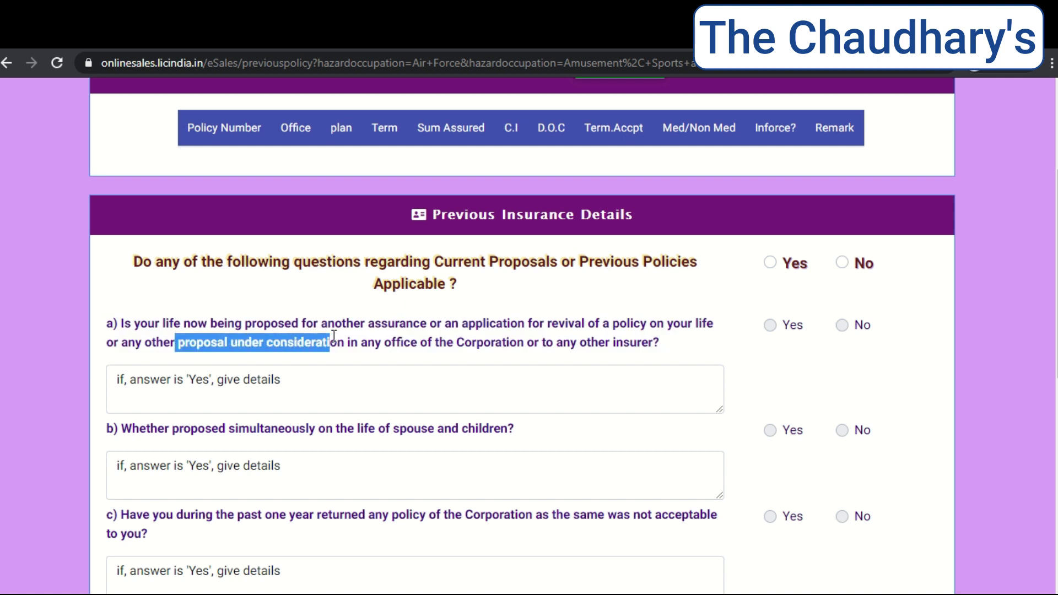
pyautogui.click(324, 401)
pyautogui.click(905, 360)
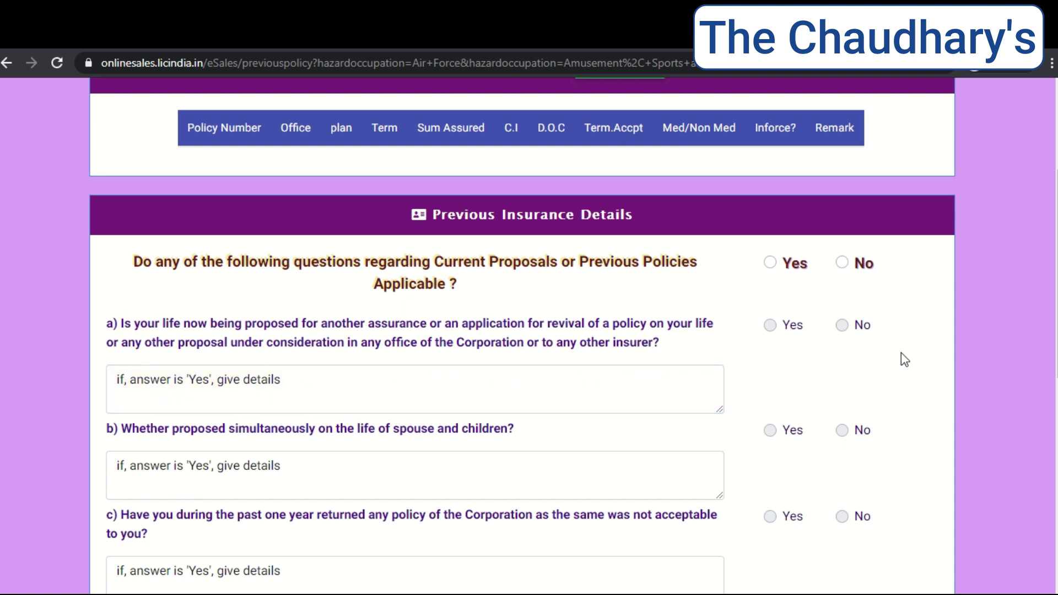
pyautogui.scroll(-3, 905, 359)
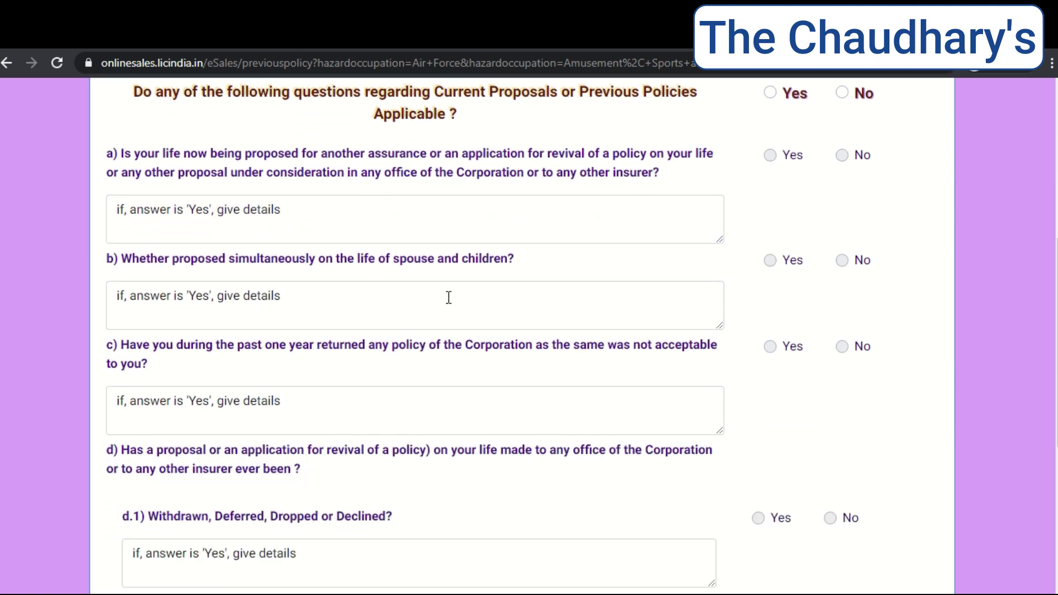
pyautogui.doubleClick(305, 260)
pyautogui.tripleClick(295, 262)
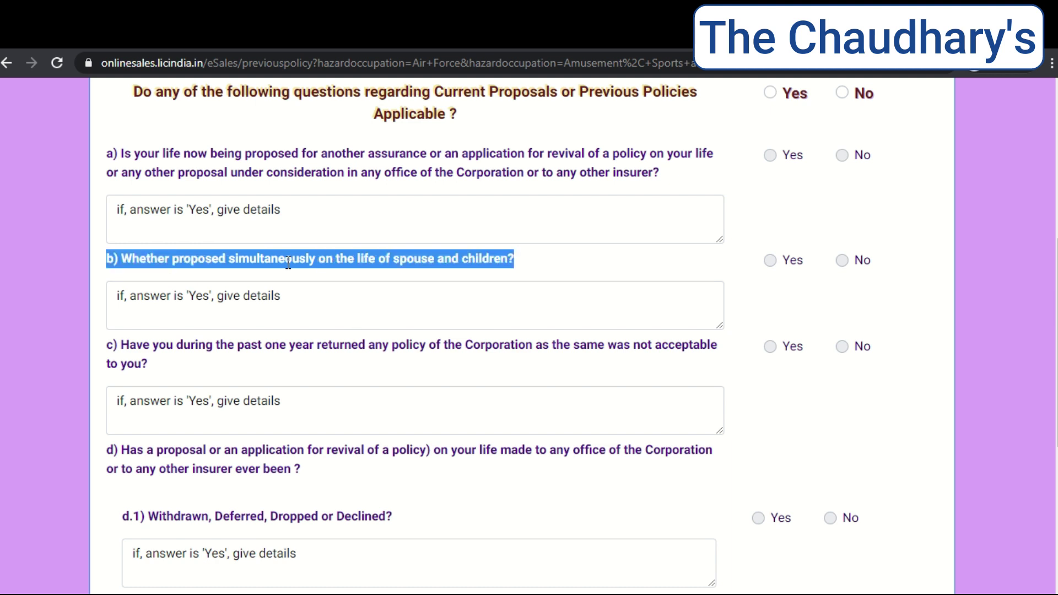
pyautogui.tripleClick(335, 268)
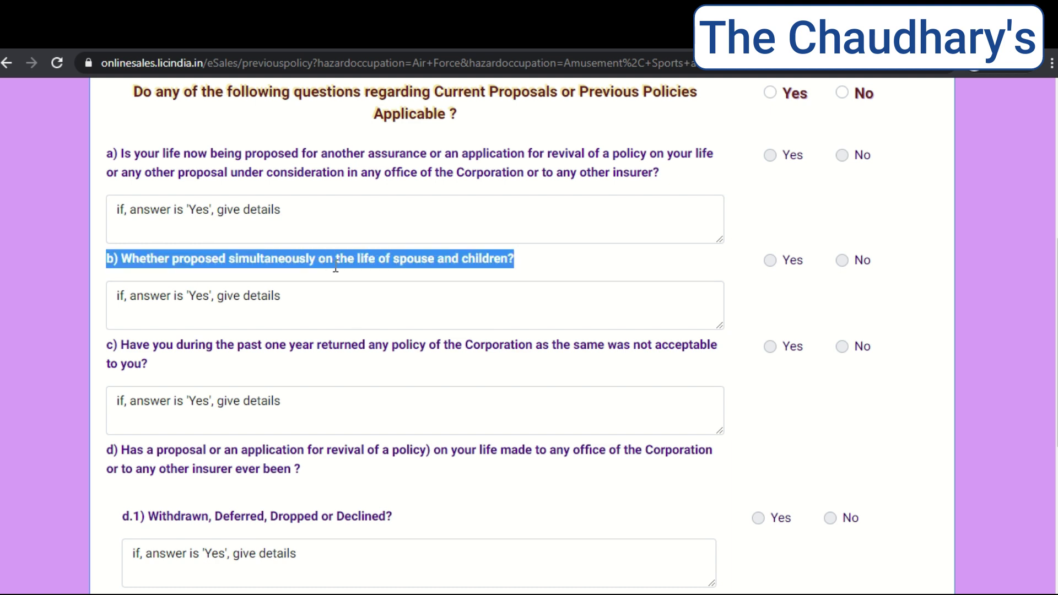
pyautogui.click(508, 267)
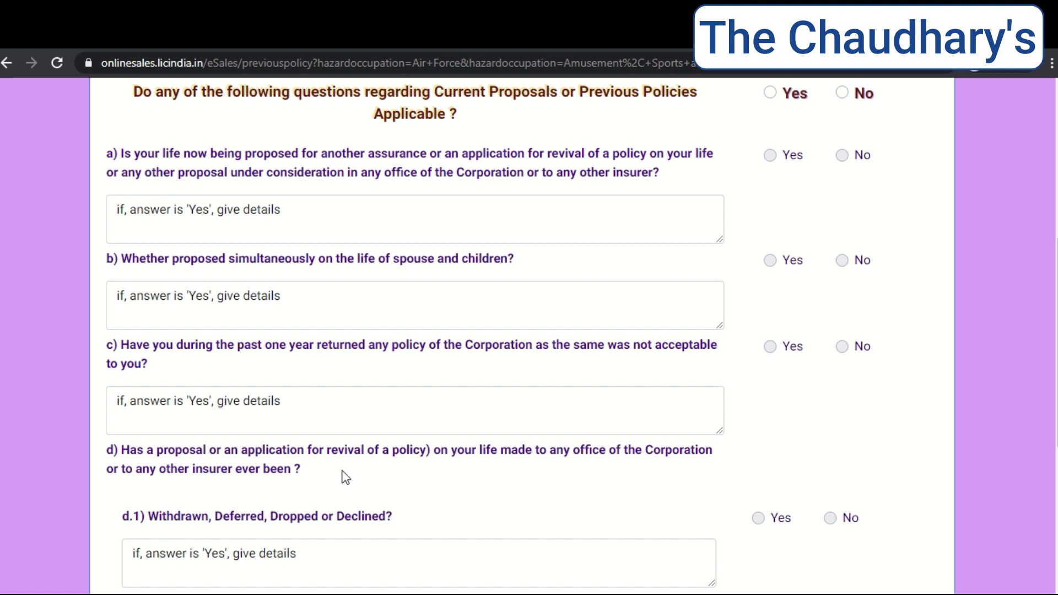
pyautogui.scroll(-4, 356, 473)
pyautogui.scroll(-1, 358, 479)
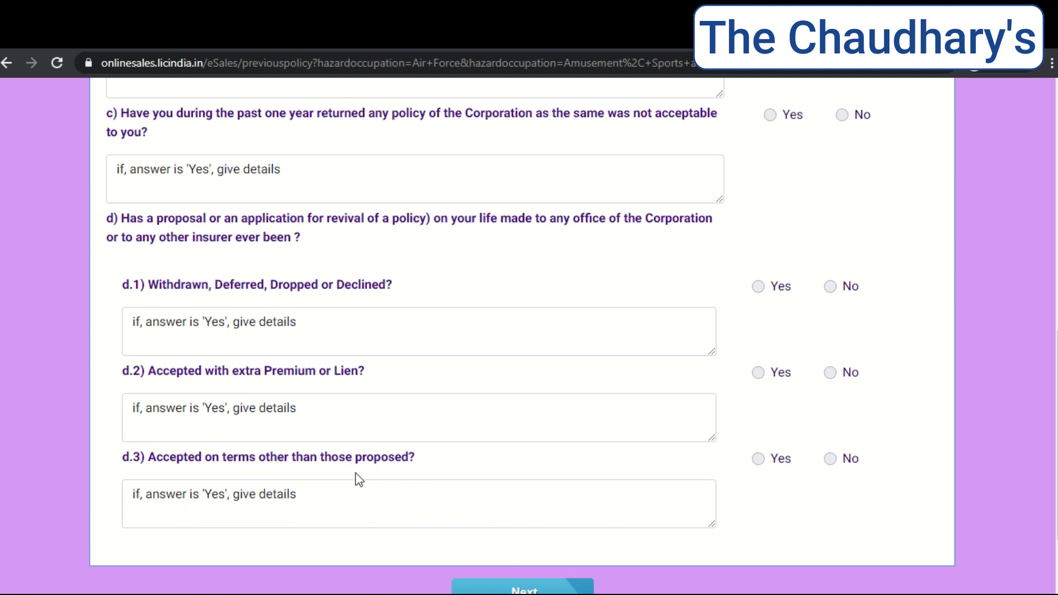
pyautogui.scroll(1, 358, 480)
pyautogui.scroll(7, 356, 477)
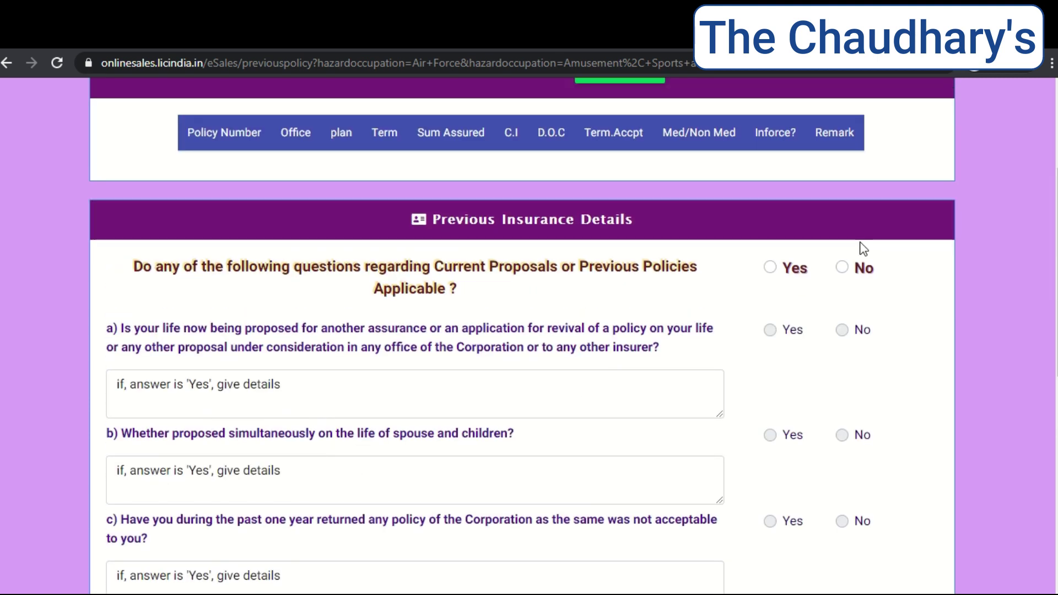
pyautogui.scroll(-8, 760, 346)
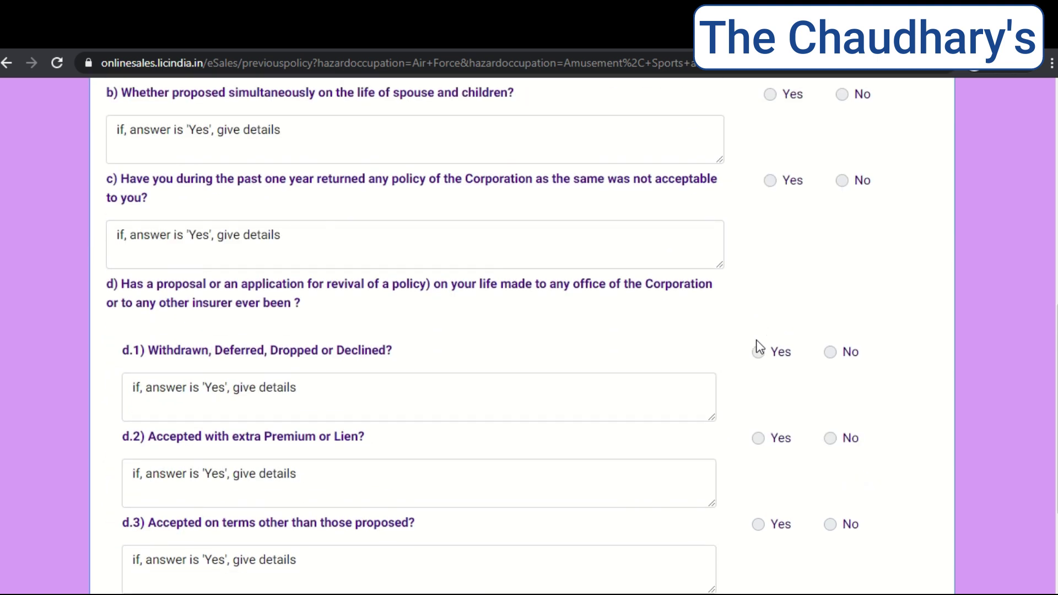
pyautogui.scroll(8, 759, 347)
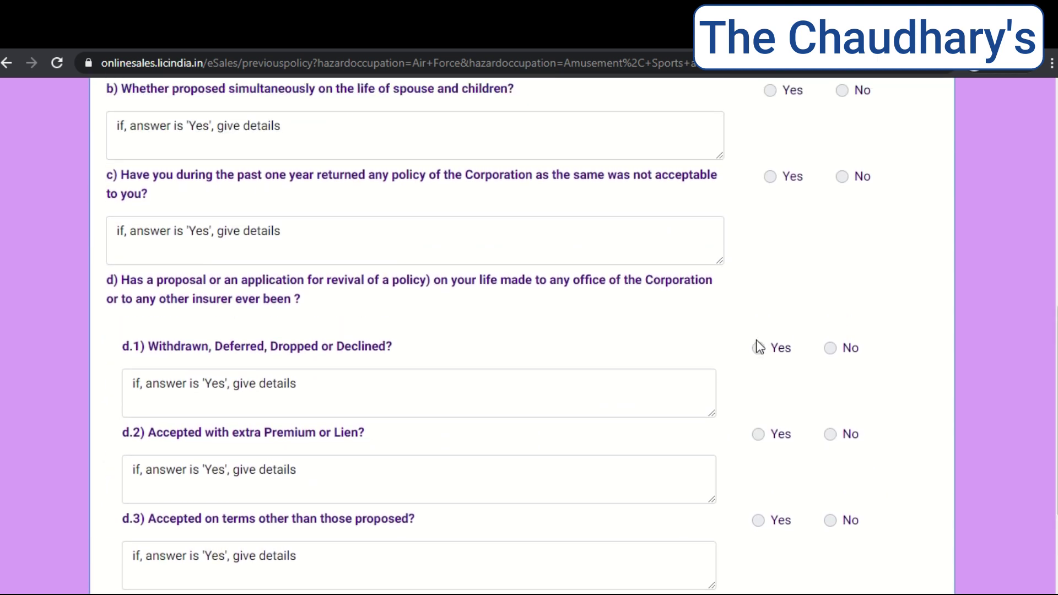
# Answer No to the previous policies question and submit the page
pyautogui.click(771, 256)
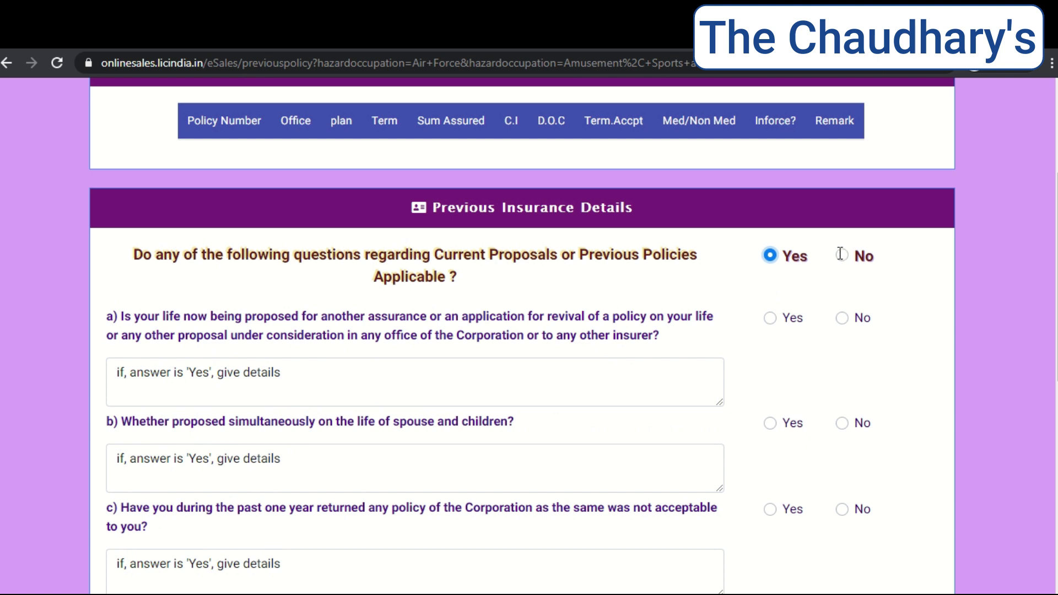
pyautogui.click(842, 255)
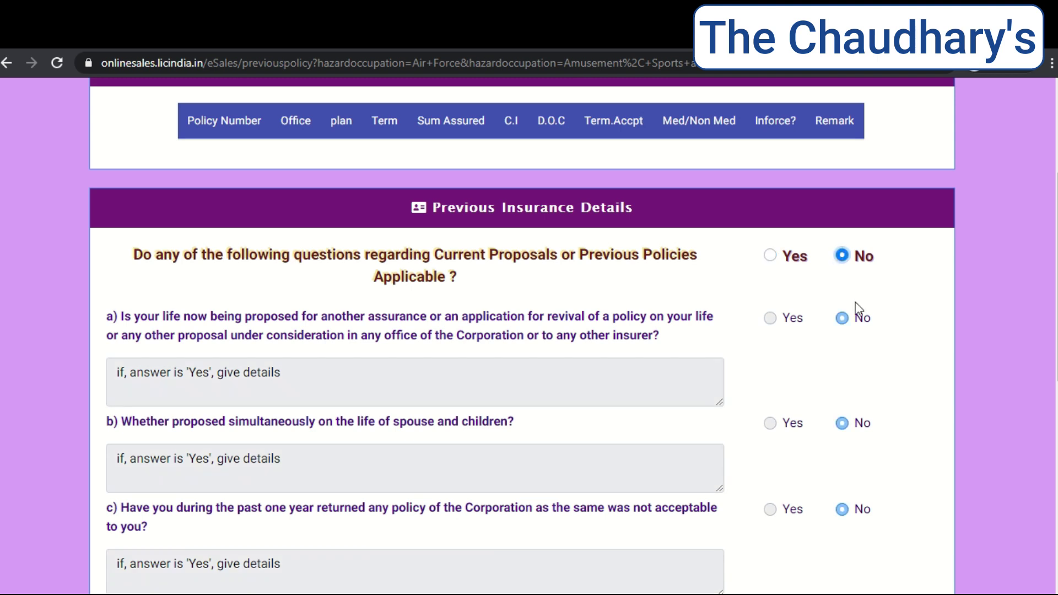
pyautogui.scroll(-1, 893, 398)
pyautogui.scroll(-8, 893, 398)
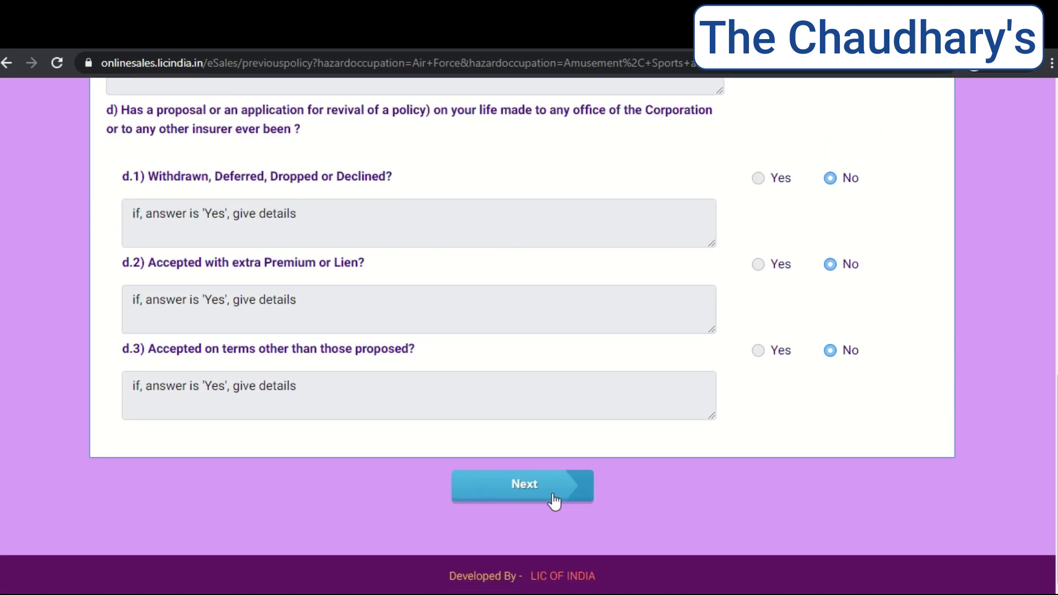
pyautogui.click(531, 492)
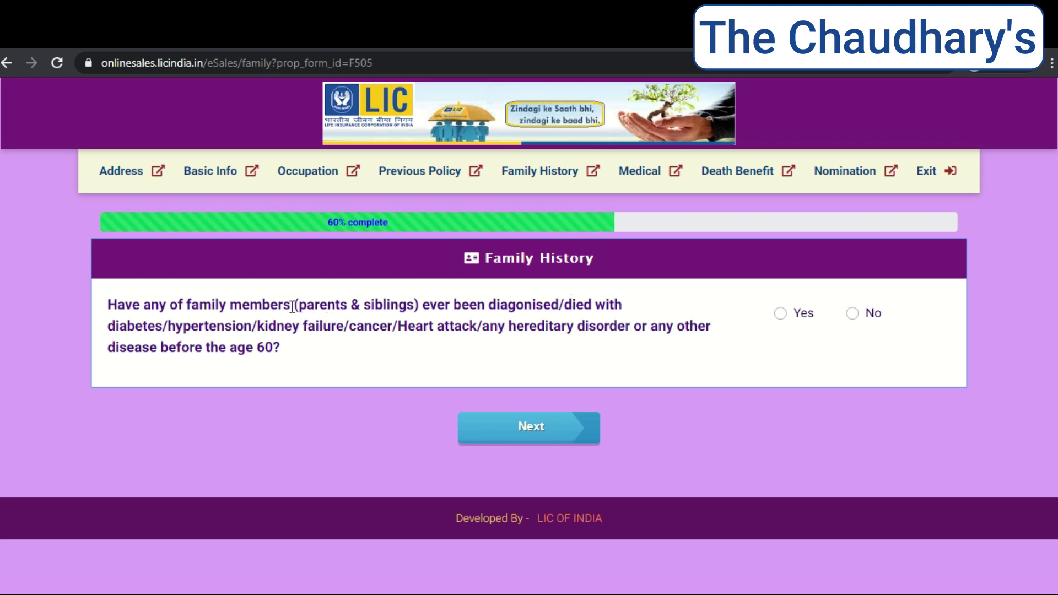
# Read the question about family members' illnesses before age 60
pyautogui.tripleClick(382, 304)
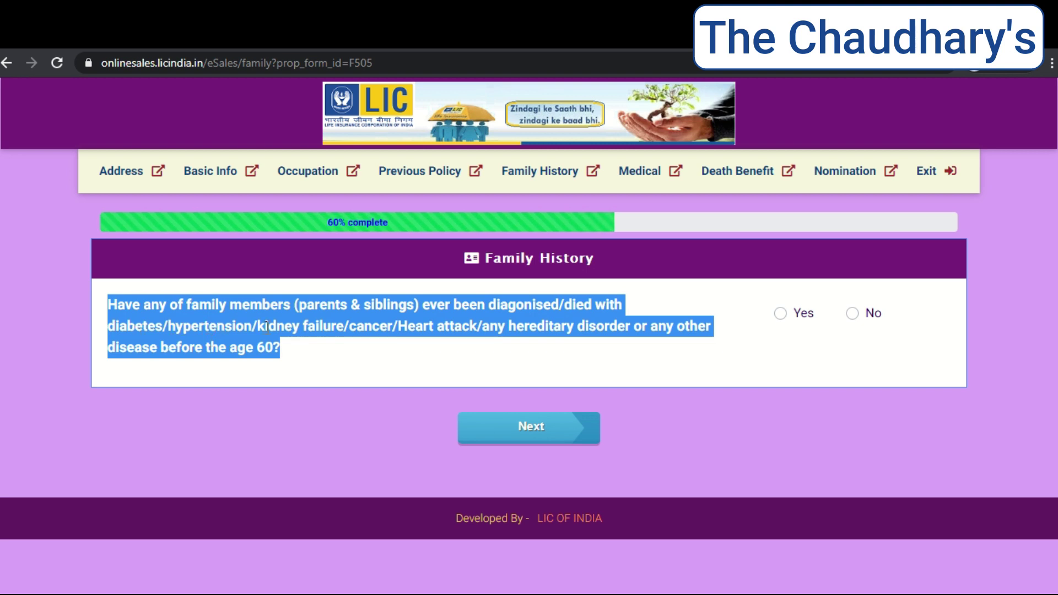
pyautogui.click(484, 329)
pyautogui.tripleClick(483, 329)
pyautogui.click(483, 329)
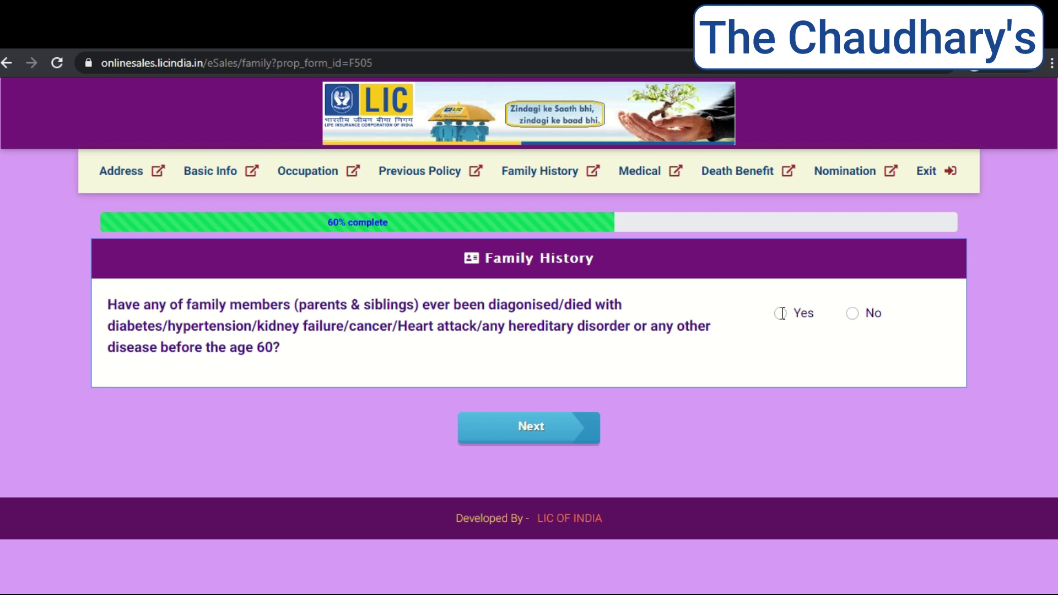
# Answer Yes to the family history question to reveal the Living Family Members table
pyautogui.click(782, 314)
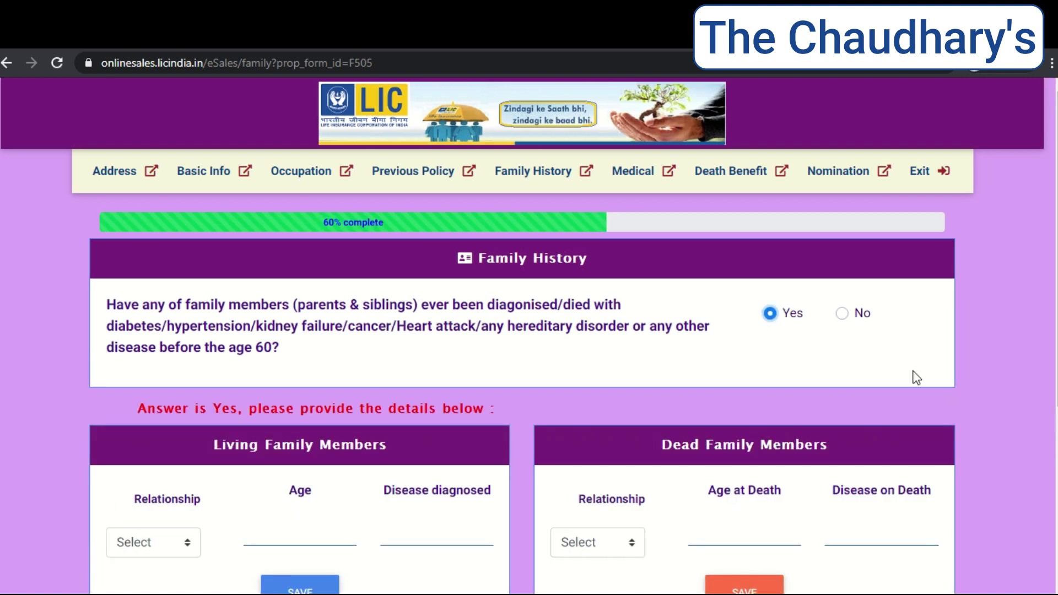
pyautogui.scroll(-3, 976, 397)
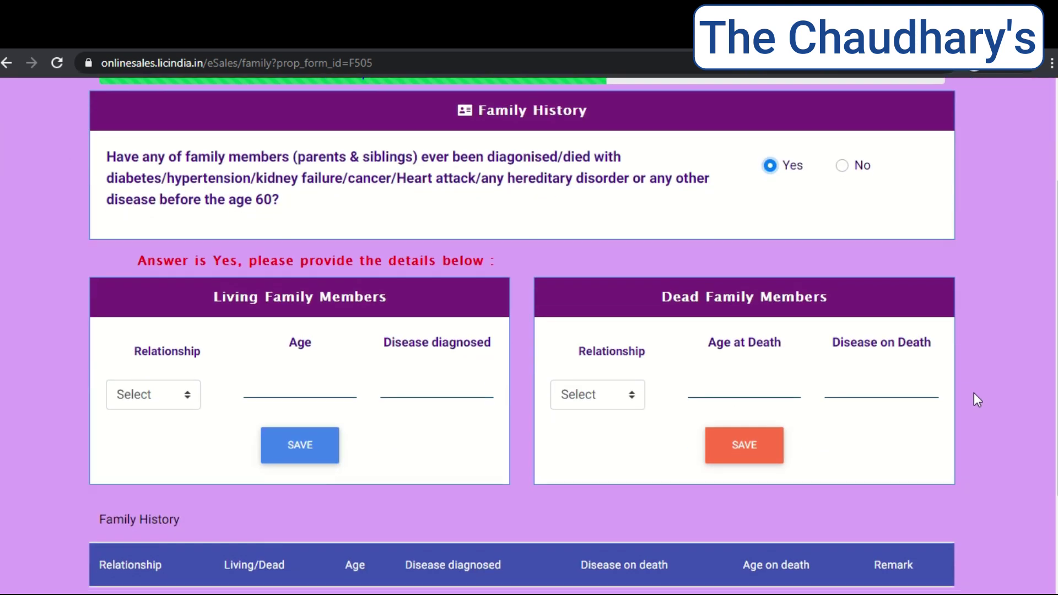
pyautogui.tripleClick(242, 292)
pyautogui.click(190, 296)
pyautogui.doubleClick(224, 296)
pyautogui.tripleClick(227, 295)
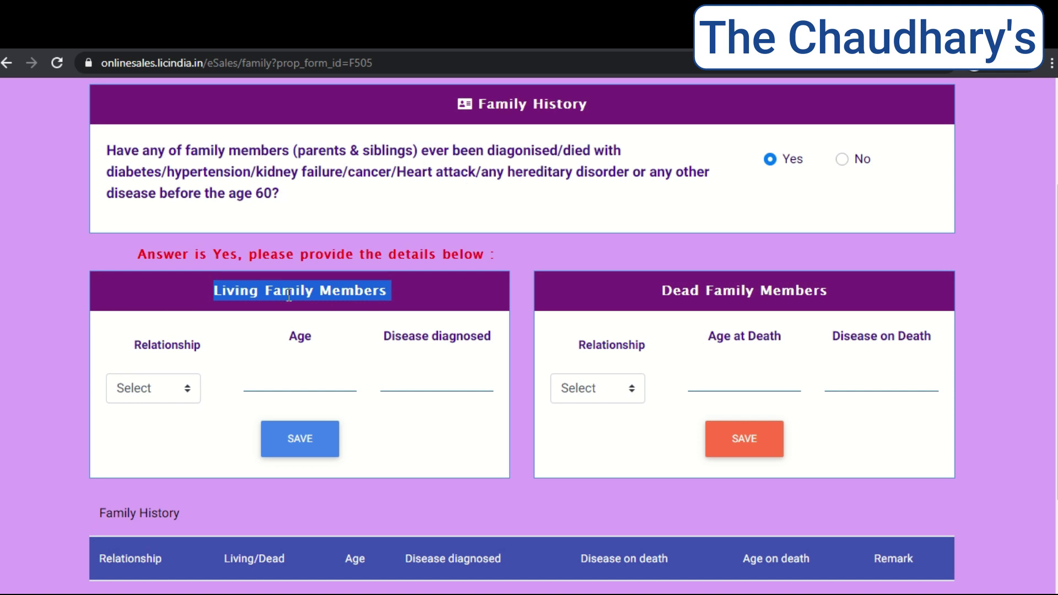
# Add and save a living Father, age 57, with heart attack
pyautogui.click(187, 386)
pyautogui.click(150, 428)
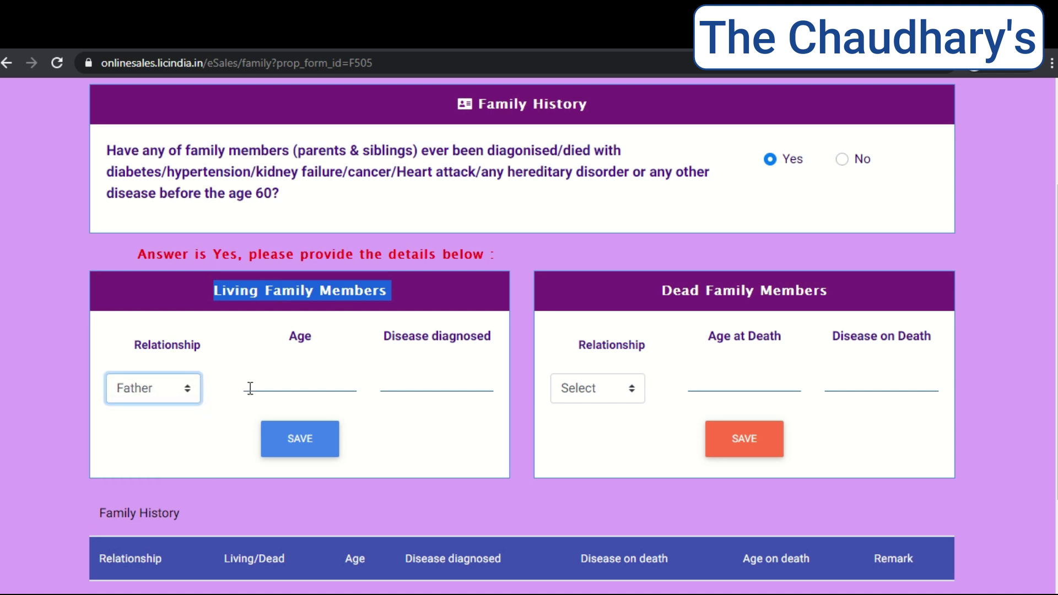
pyautogui.click(272, 383)
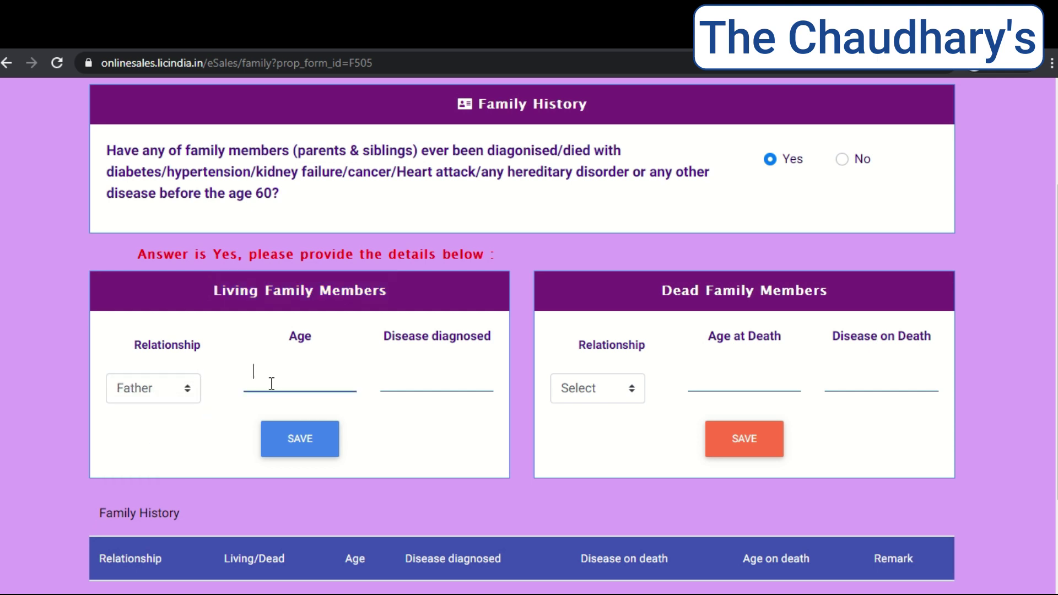
pyautogui.write('57')
pyautogui.click(406, 388)
pyautogui.write('heae')
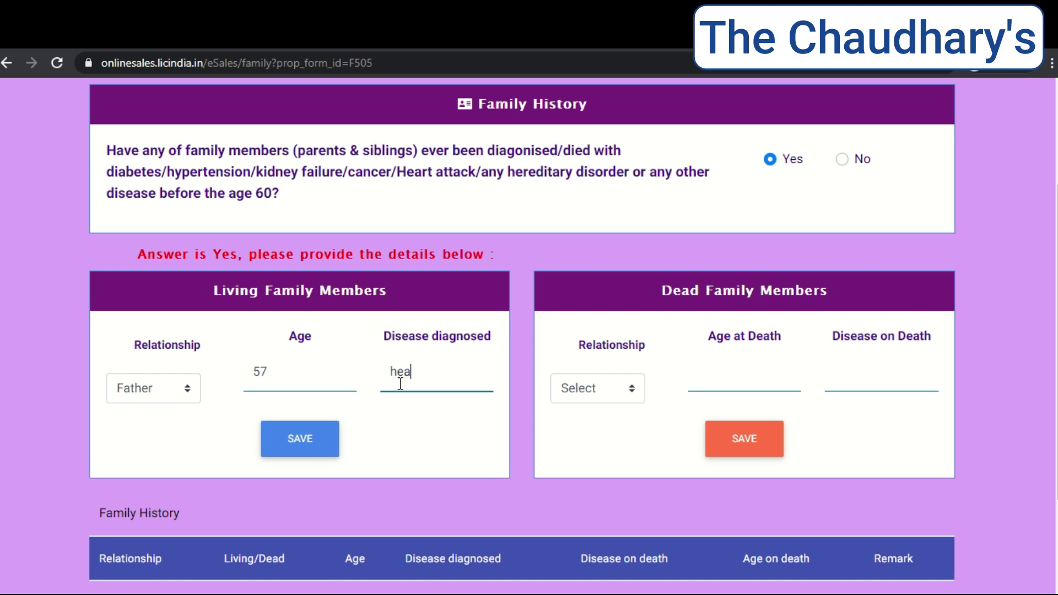
pyautogui.write('t attack')
pyautogui.click(309, 435)
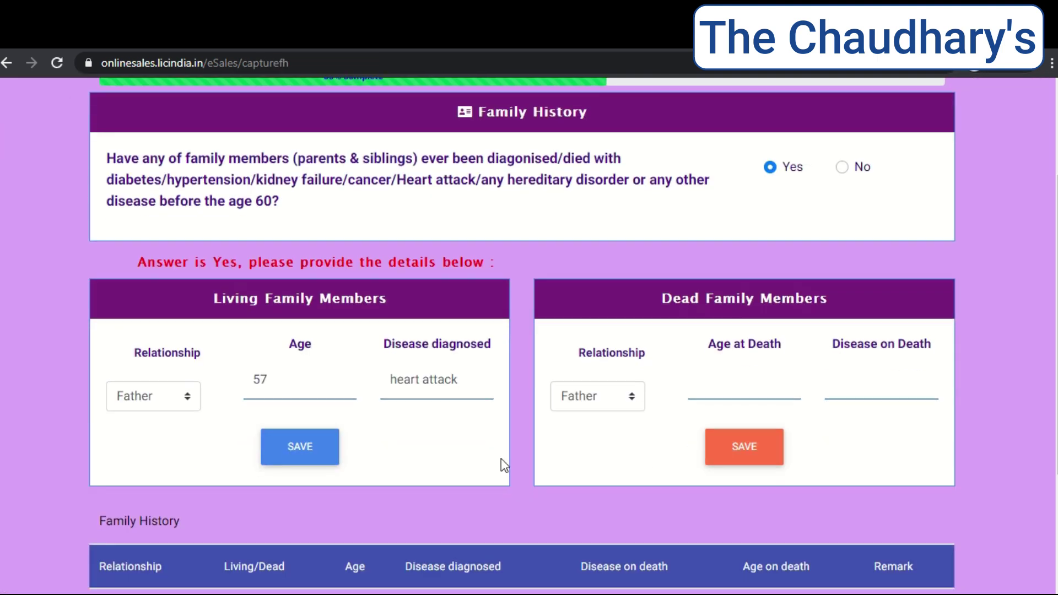
pyautogui.click(333, 438)
pyautogui.scroll(-3, 335, 437)
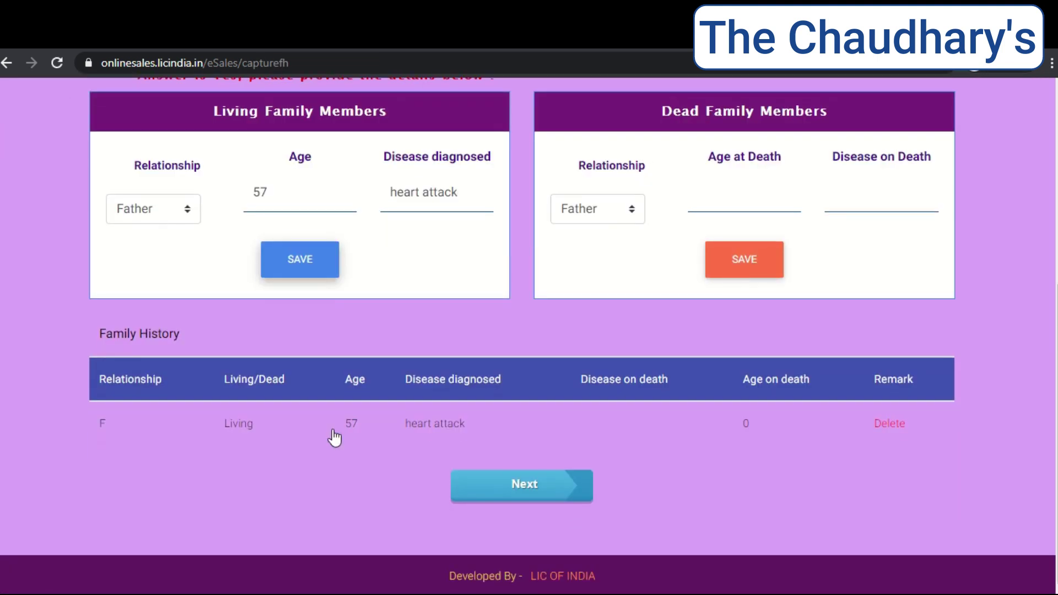
pyautogui.scroll(1, 703, 416)
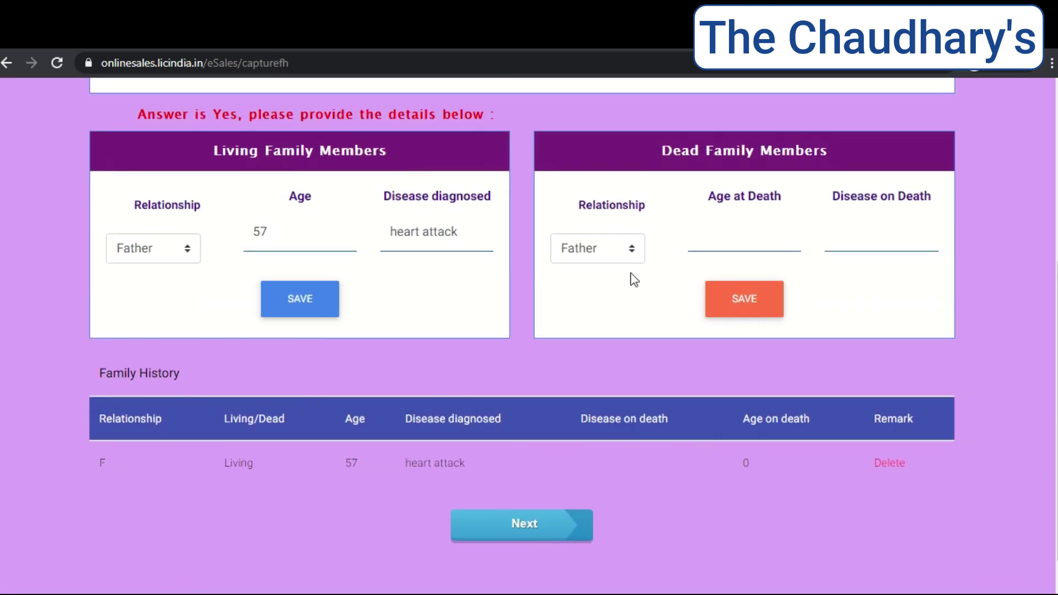
# Inspect the age-at-death field and relationship list, leaving Father selected
pyautogui.click(719, 249)
pyautogui.scroll(1, 506, 185)
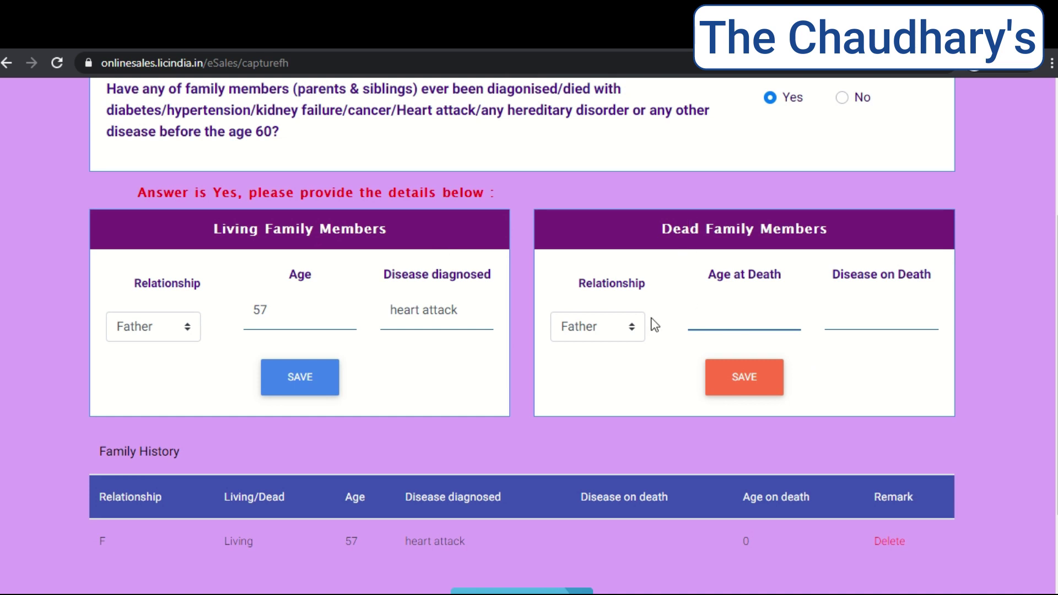
pyautogui.click(159, 329)
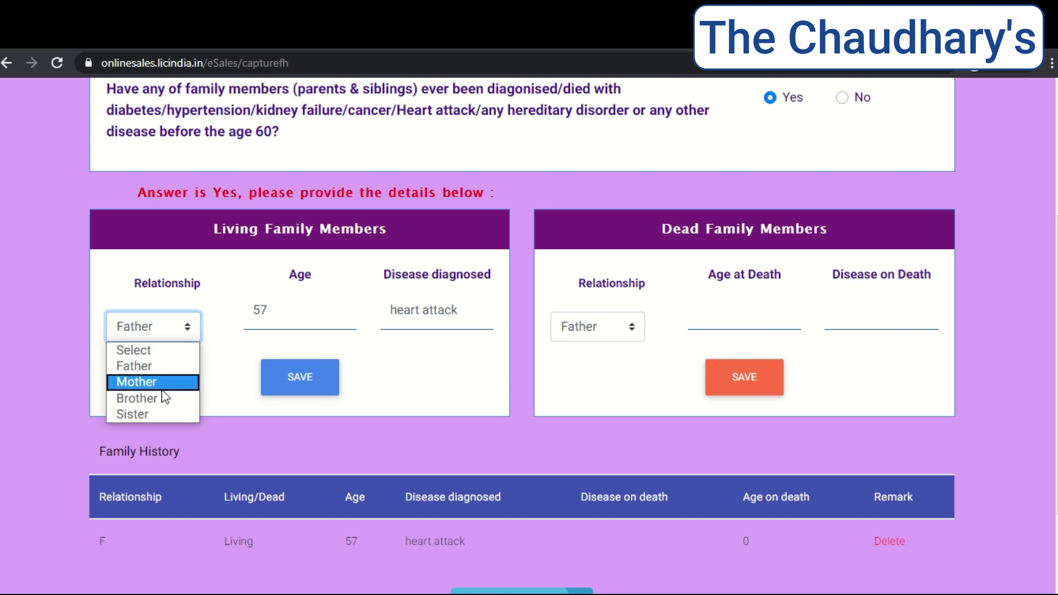
pyautogui.click(416, 408)
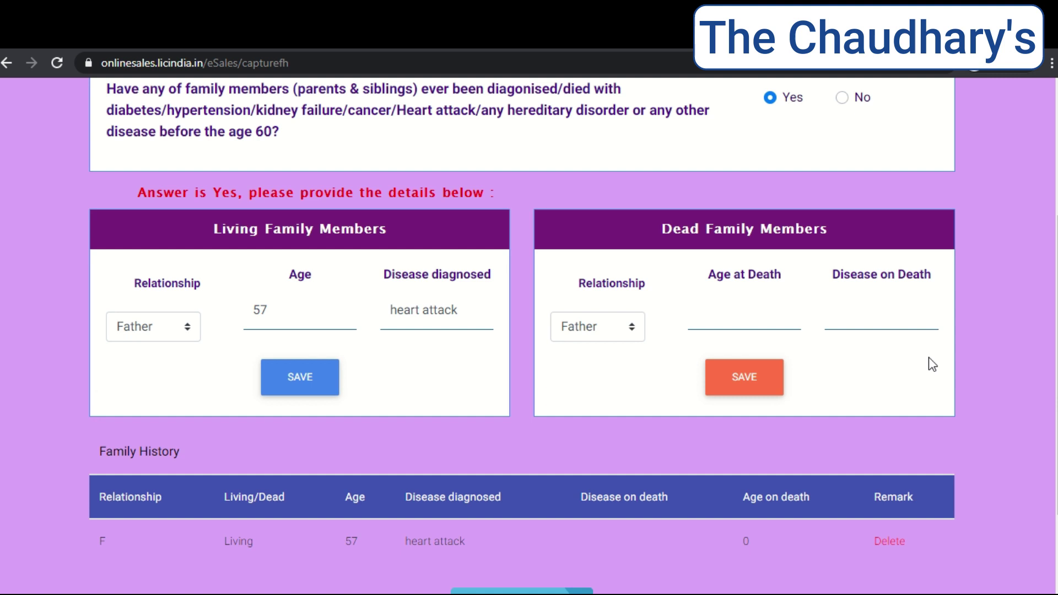
pyautogui.scroll(2, 987, 321)
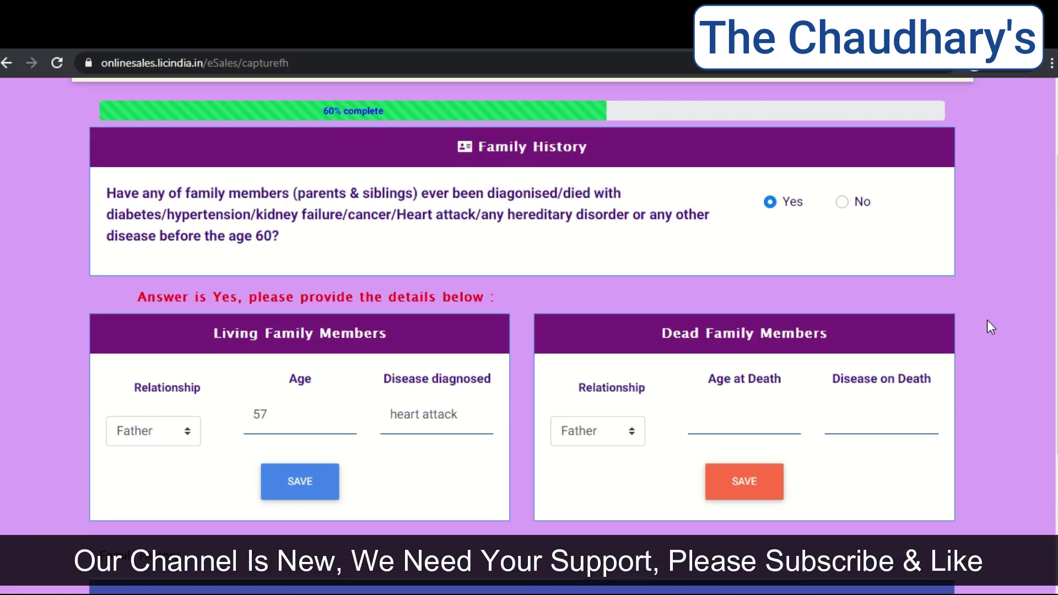
pyautogui.scroll(2, 988, 320)
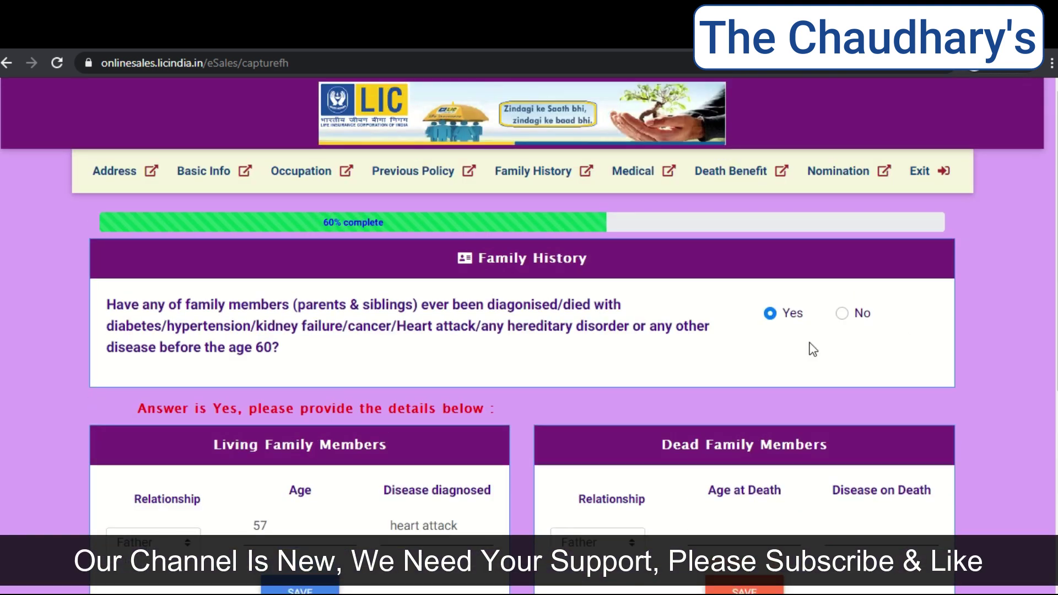
# Switch the family illness answer to No and continue to the Habits page
pyautogui.click(843, 313)
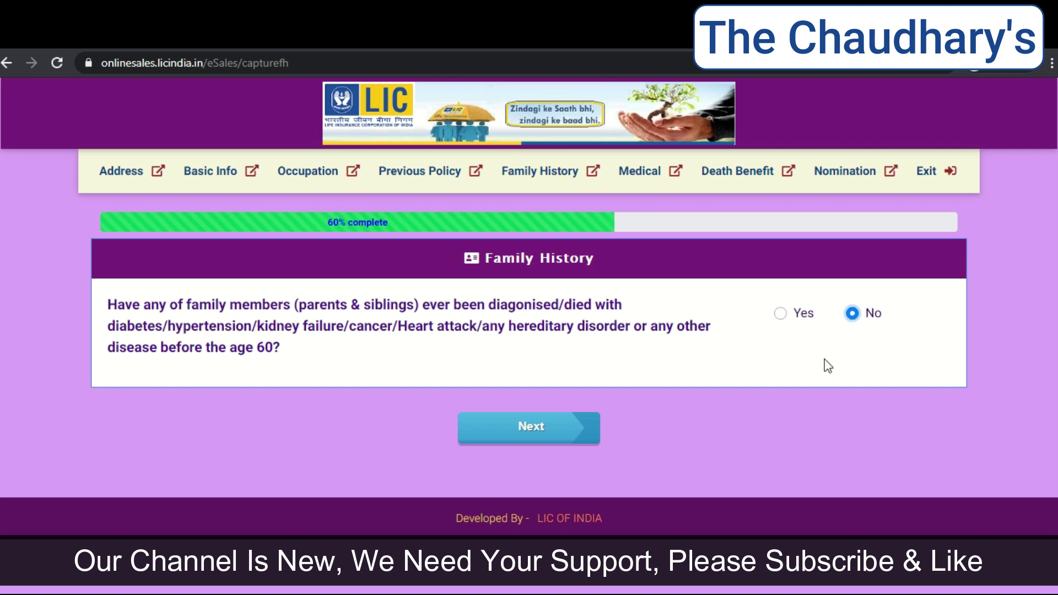
pyautogui.click(550, 443)
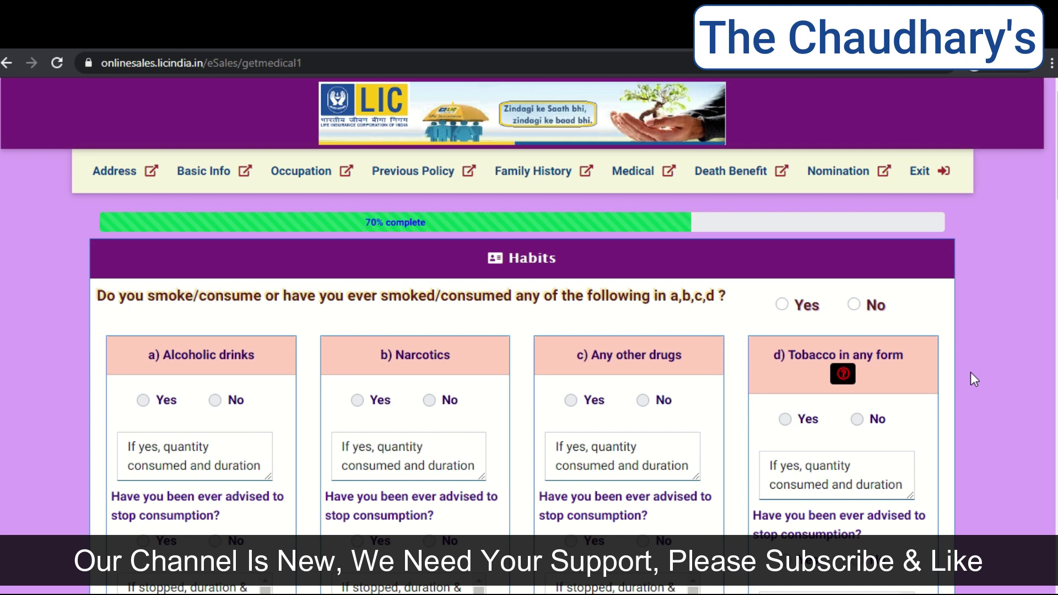
# Answer Yes to smoking/consumption and mark alcoholic drinks as consumed
pyautogui.scroll(-1, 970, 372)
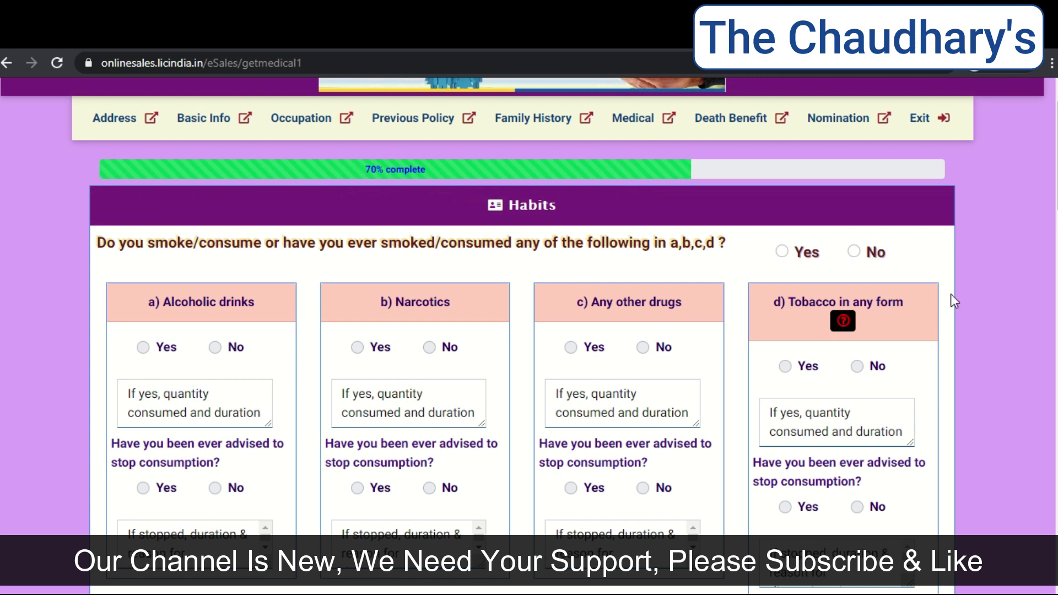
pyautogui.scroll(-1, 951, 293)
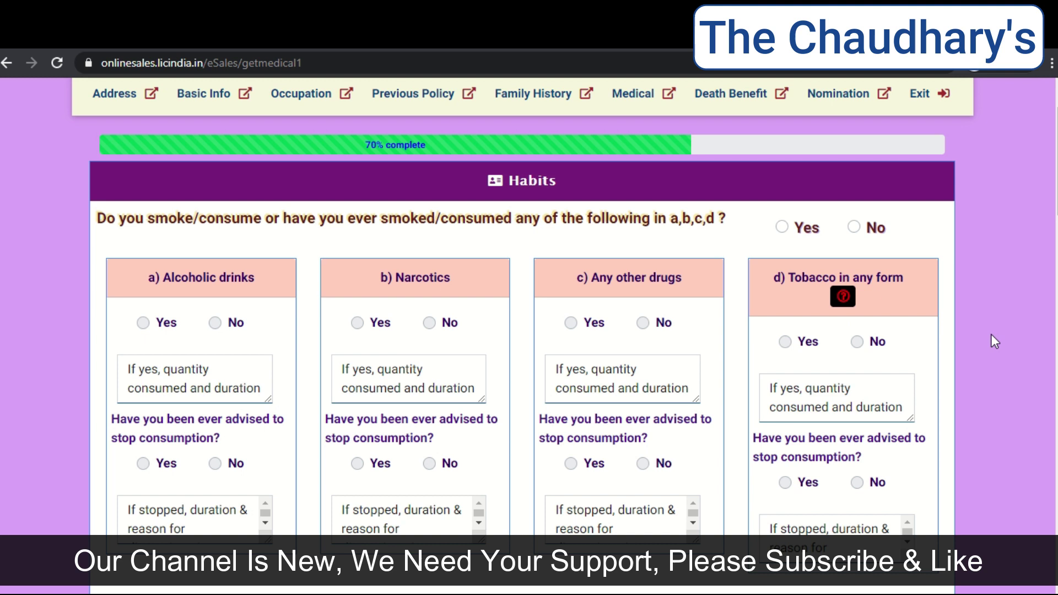
pyautogui.scroll(-1, 992, 335)
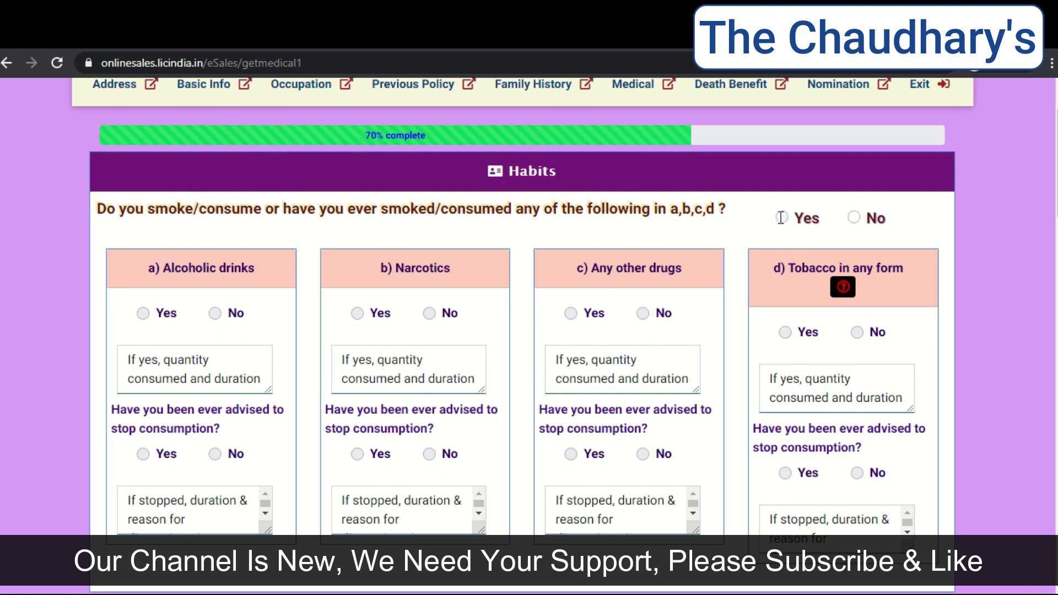
pyautogui.click(781, 218)
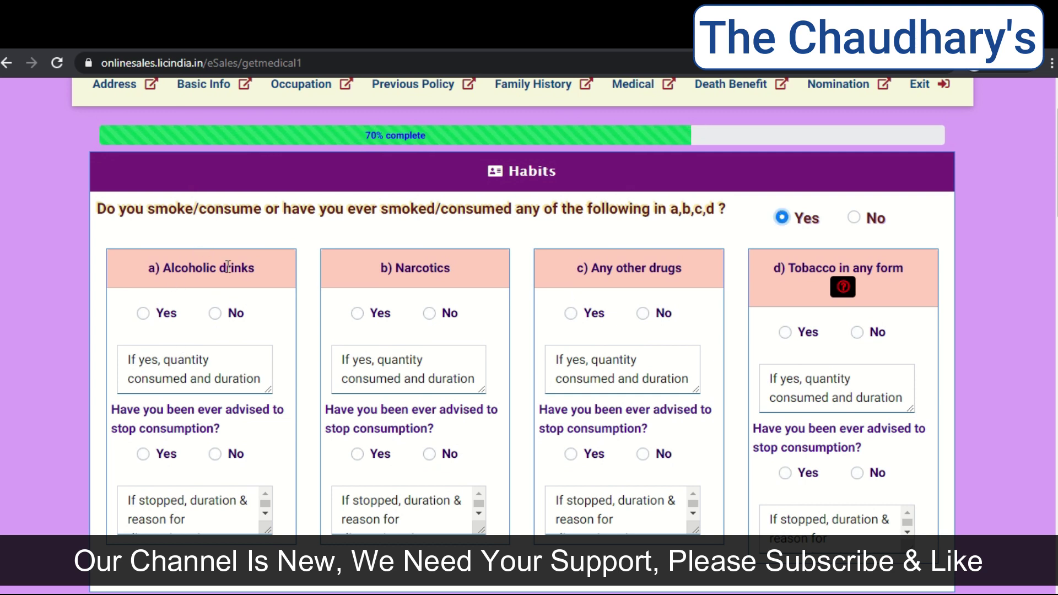
pyautogui.click(143, 313)
pyautogui.click(182, 347)
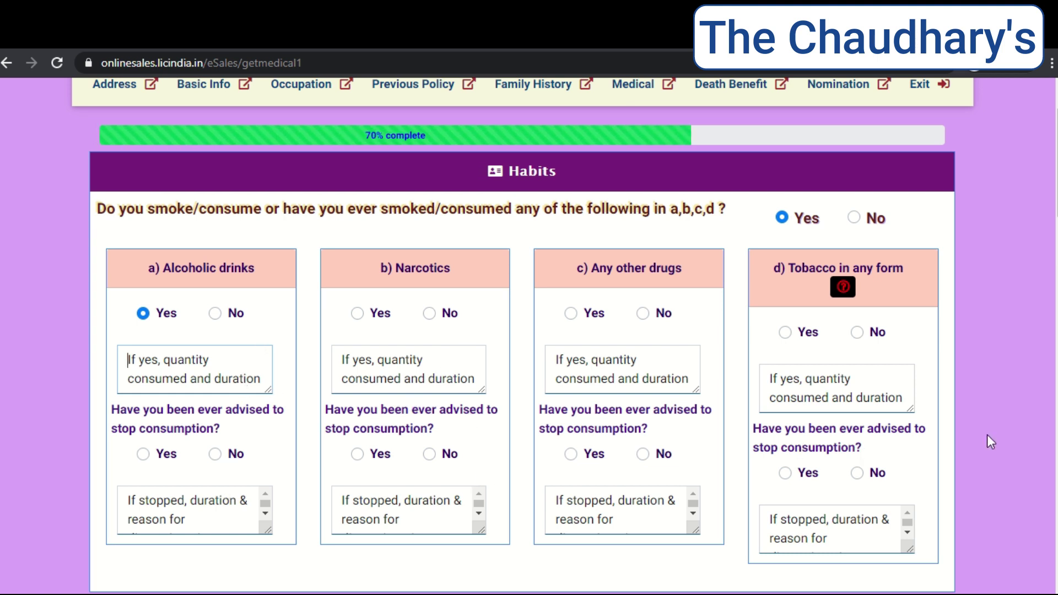
pyautogui.scroll(-5, 991, 441)
pyautogui.scroll(3, 991, 441)
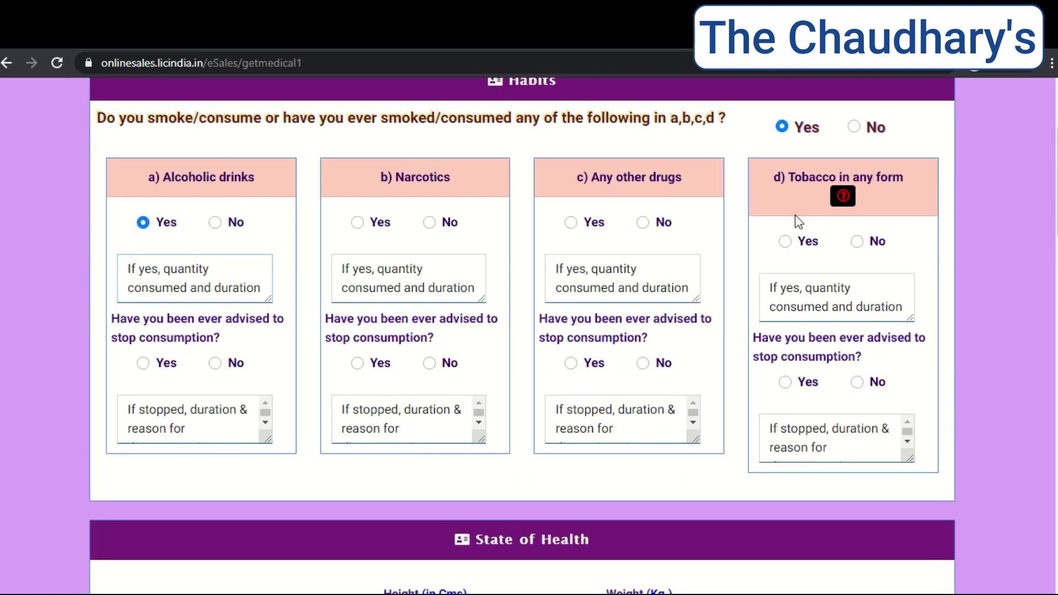
pyautogui.scroll(1, 799, 222)
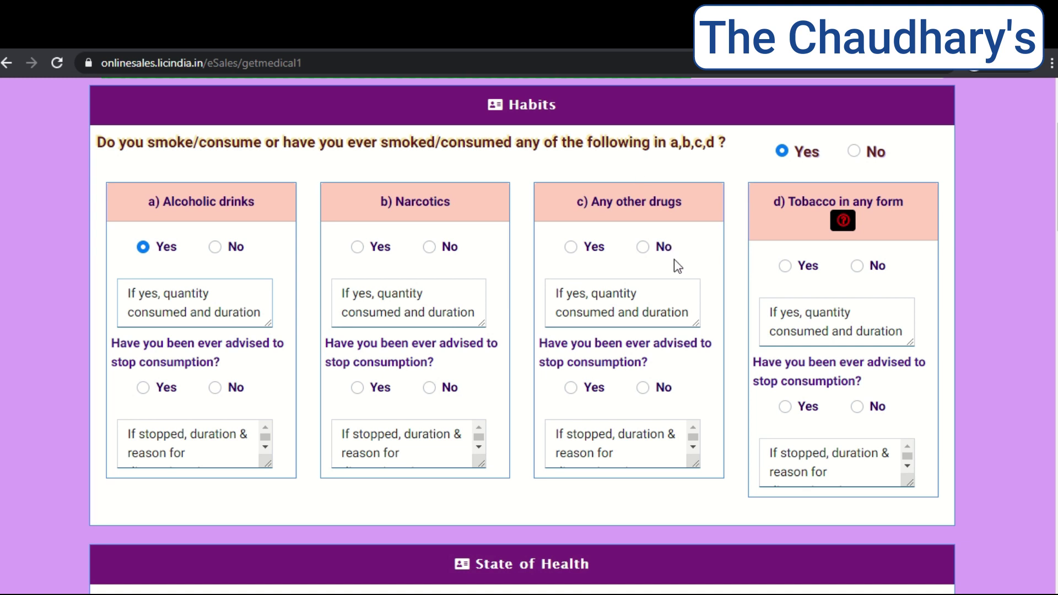
# Switch the main habits question to No, setting alcohol, narcotics, drugs and tobacco to No
pyautogui.click(854, 152)
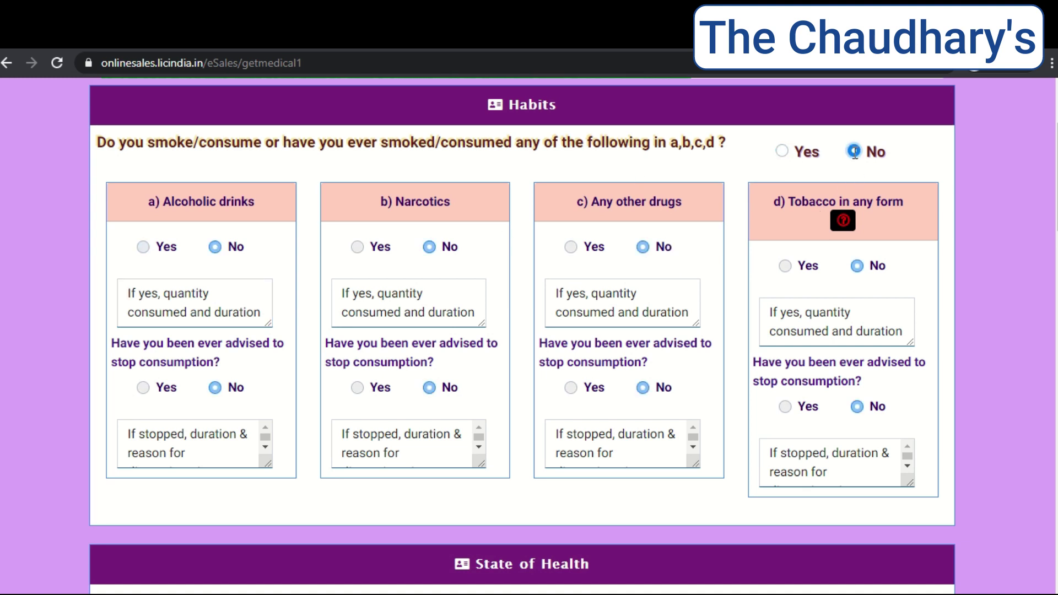
pyautogui.scroll(-4, 1001, 269)
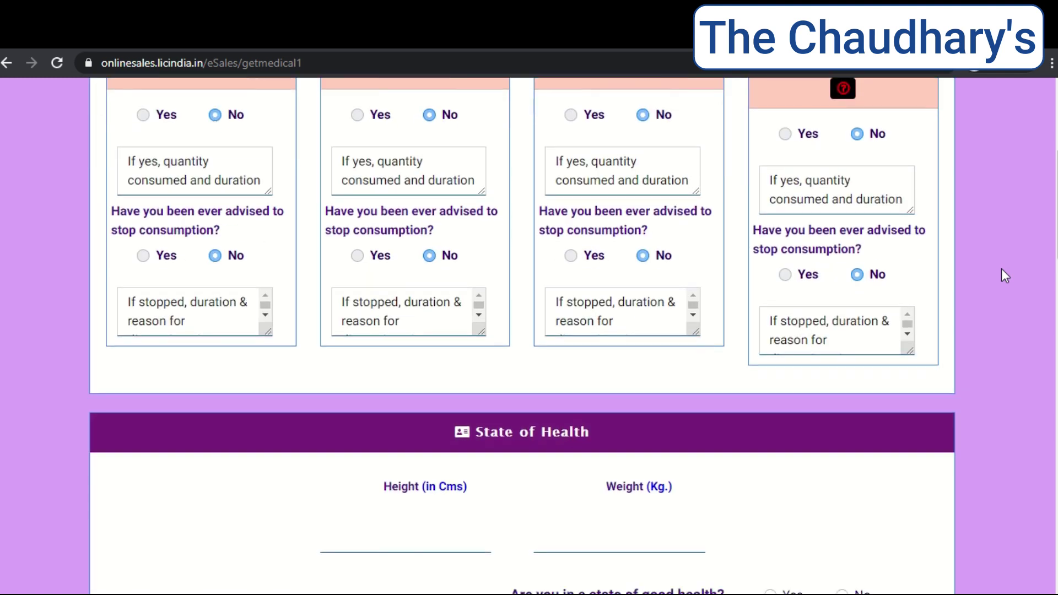
pyautogui.scroll(-3, 1001, 269)
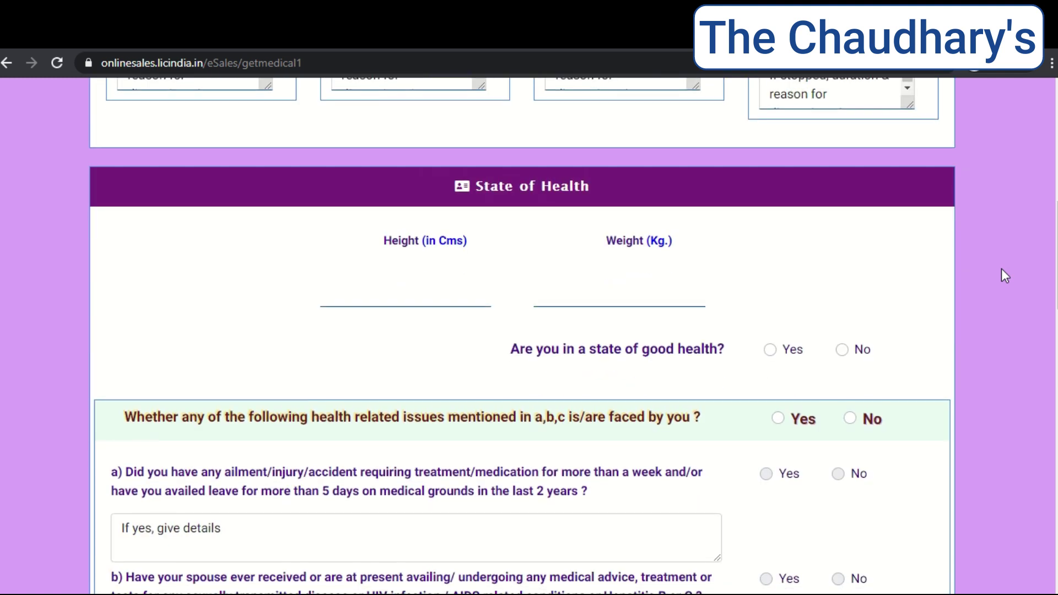
pyautogui.scroll(5, 468, 306)
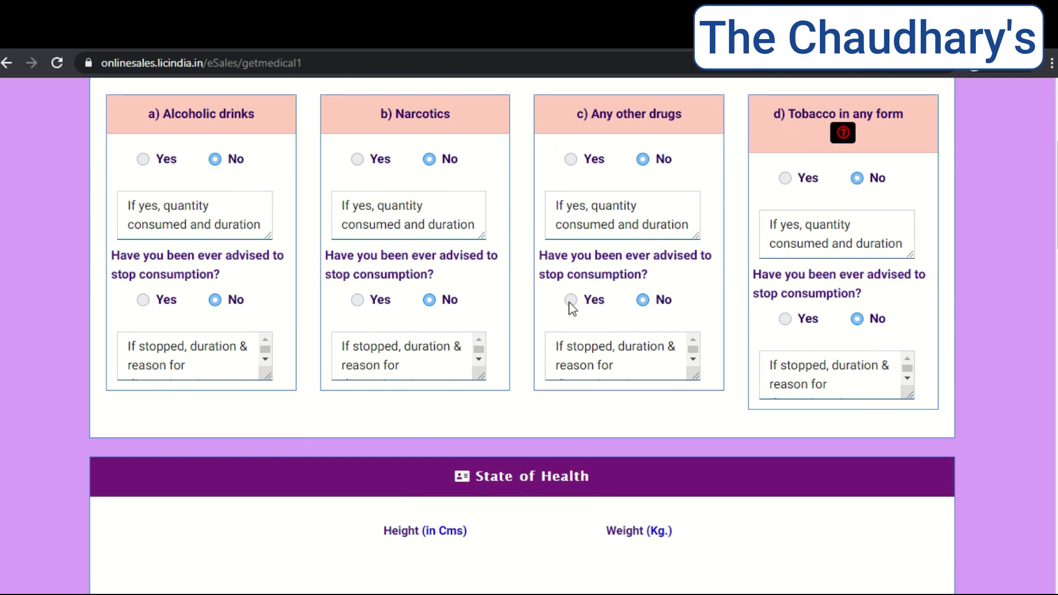
# Fill in a height of 178 cm and a weight of 73 kg from the suggestions
pyautogui.scroll(-2, 977, 337)
pyautogui.scroll(-3, 974, 332)
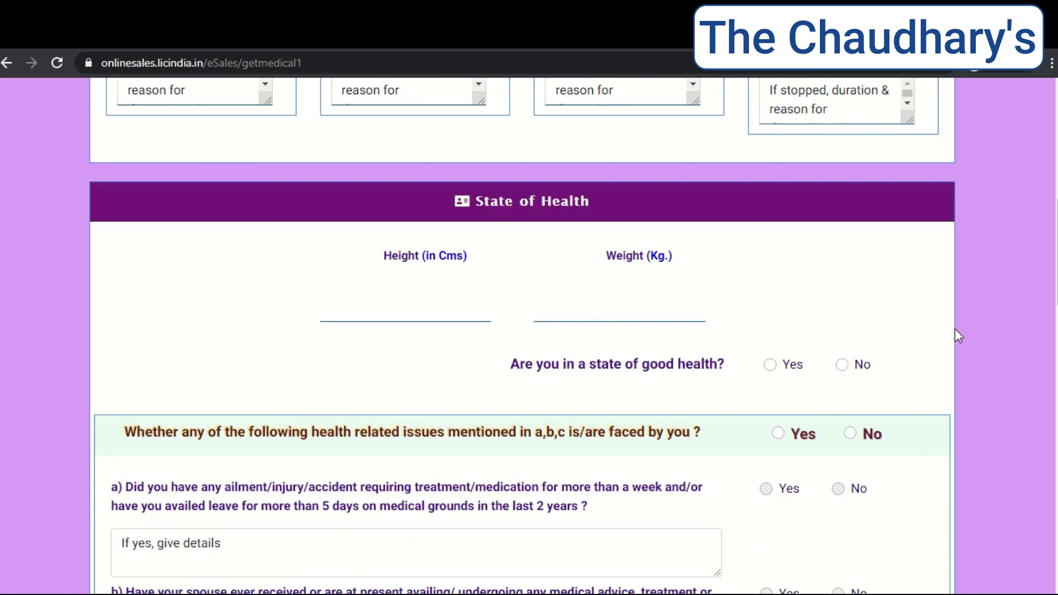
pyautogui.click(418, 312)
pyautogui.click(406, 340)
pyautogui.click(578, 309)
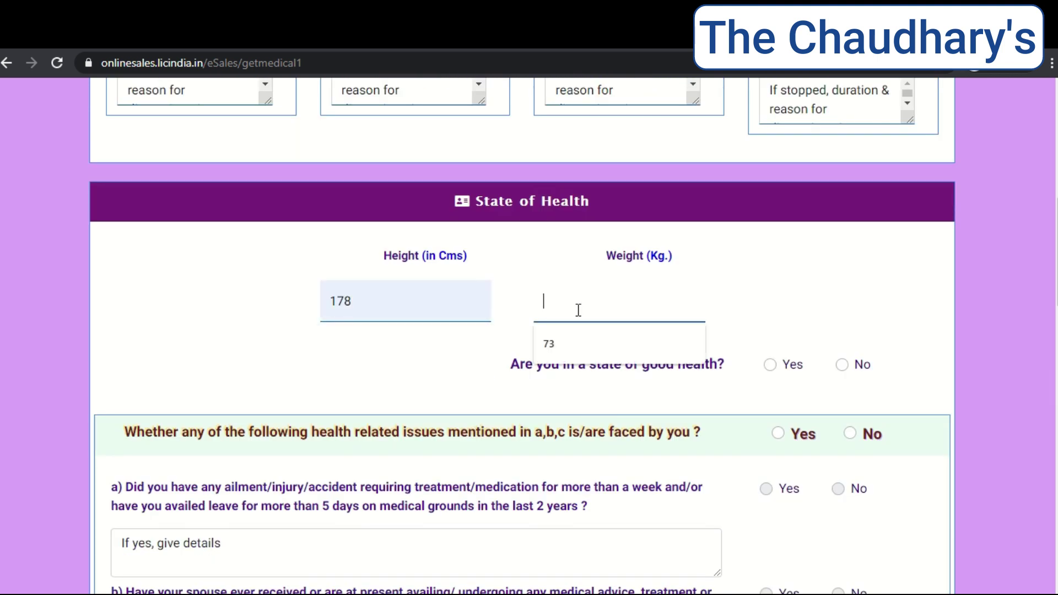
pyautogui.click(578, 340)
pyautogui.click(785, 321)
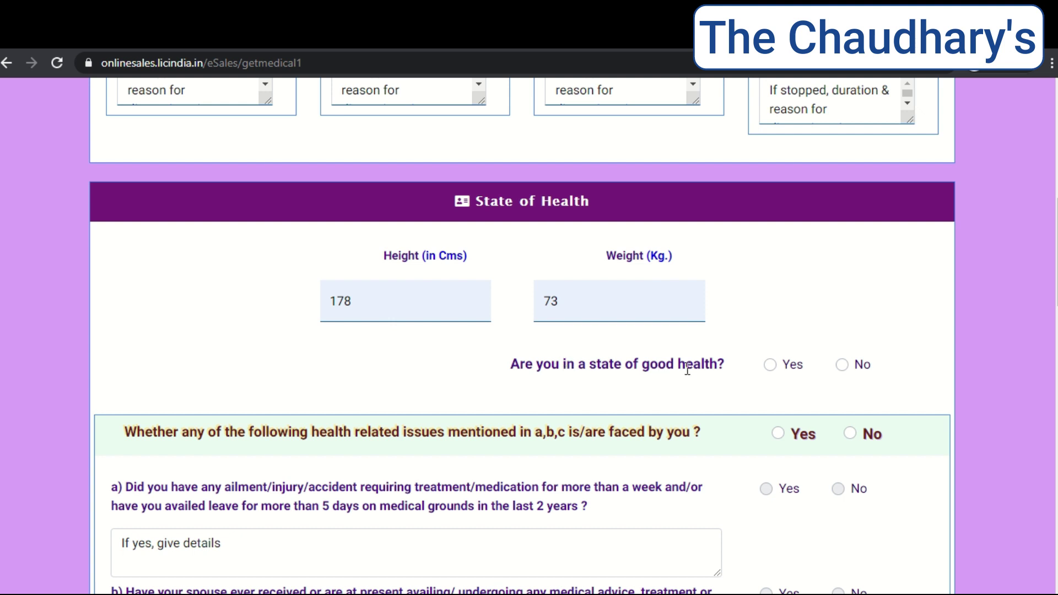
# Answer Yes to 'Are you in a state of good health?'
pyautogui.scroll(-3, 995, 339)
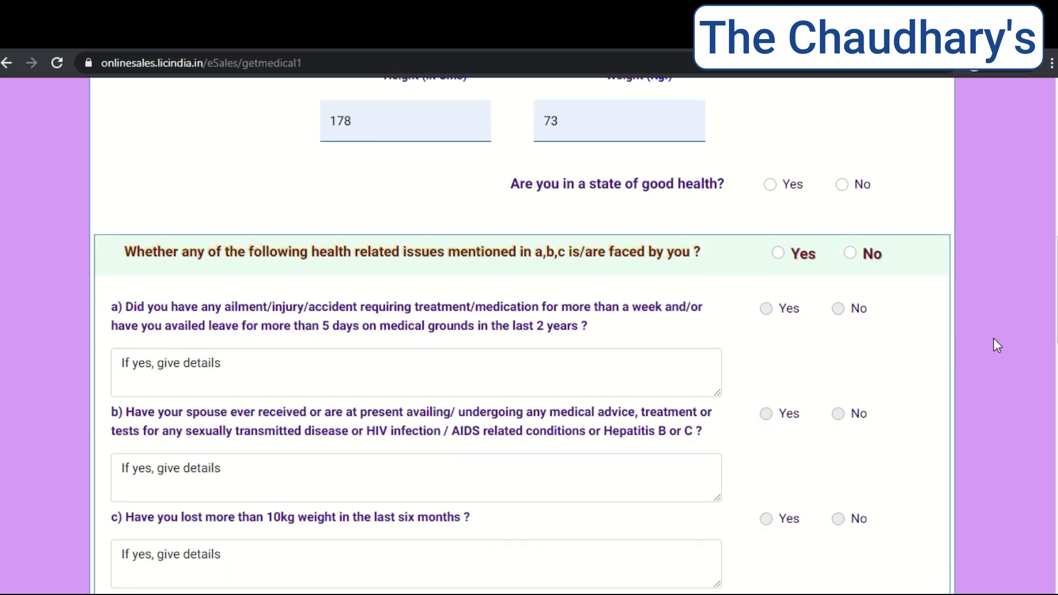
pyautogui.click(770, 184)
pyautogui.scroll(-2, 946, 242)
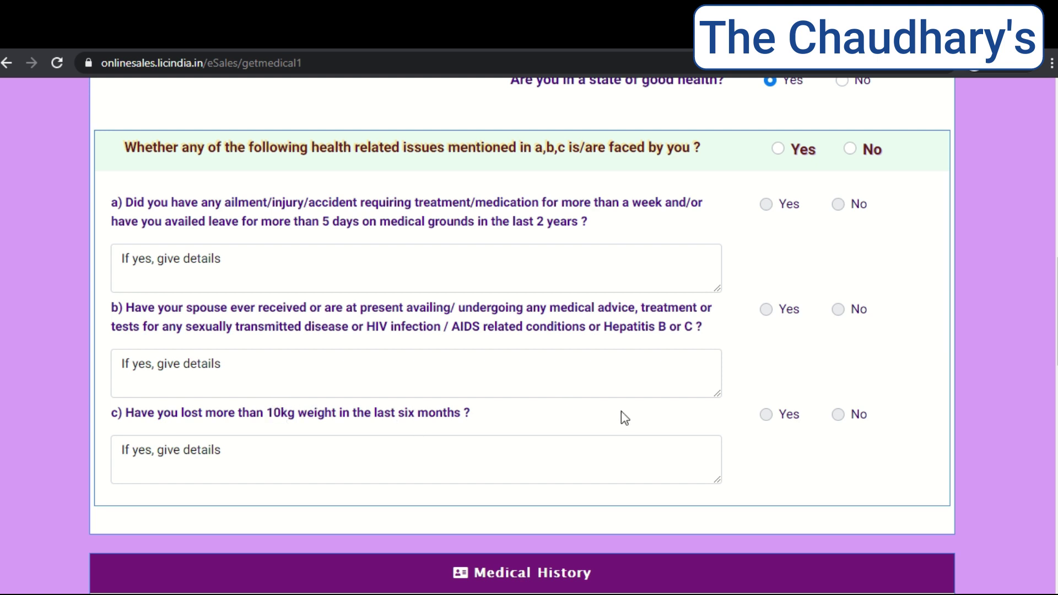
# Answer No to the a, b, c health issues question, with the prolonged ailment part left at No
pyautogui.click(853, 144)
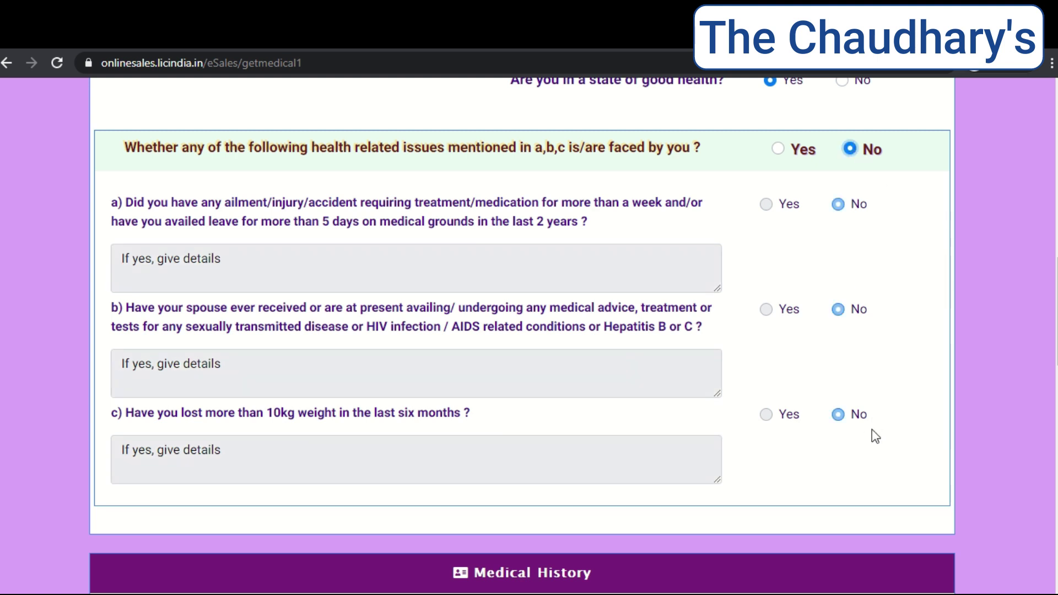
pyautogui.click(779, 147)
pyautogui.click(766, 204)
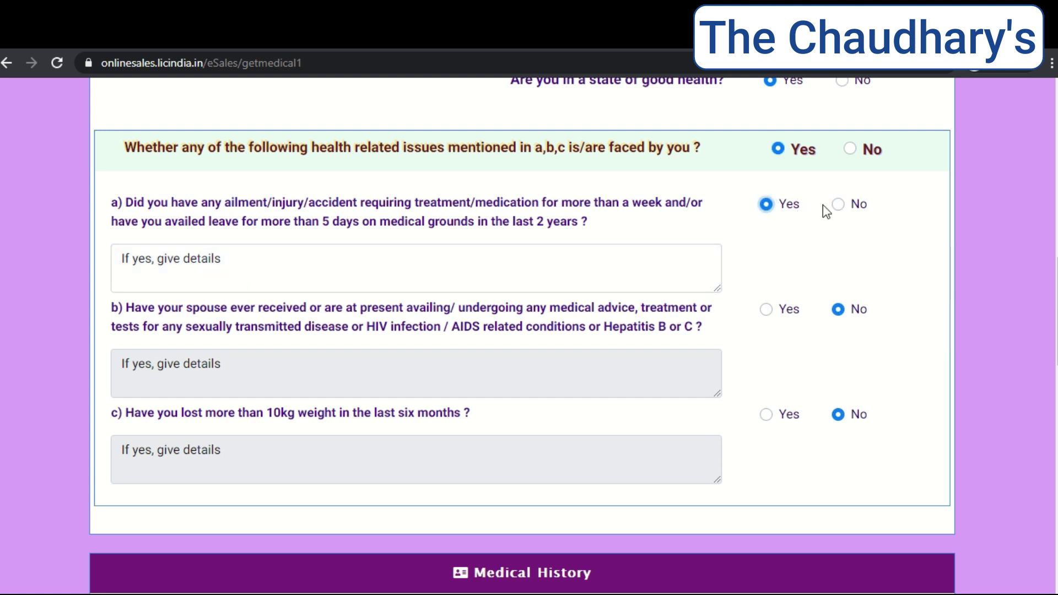
pyautogui.click(838, 204)
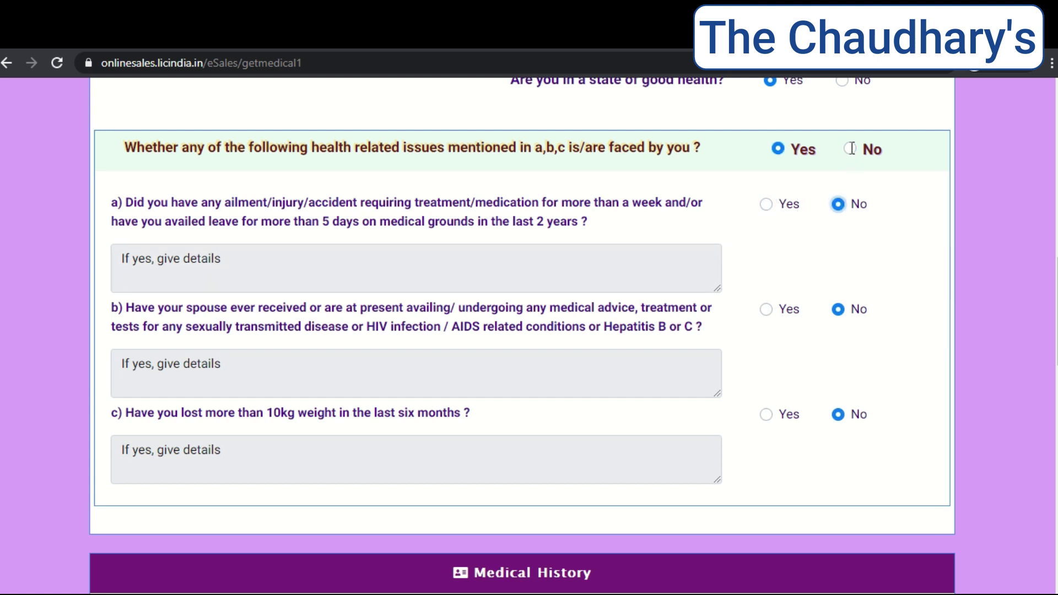
pyautogui.click(851, 147)
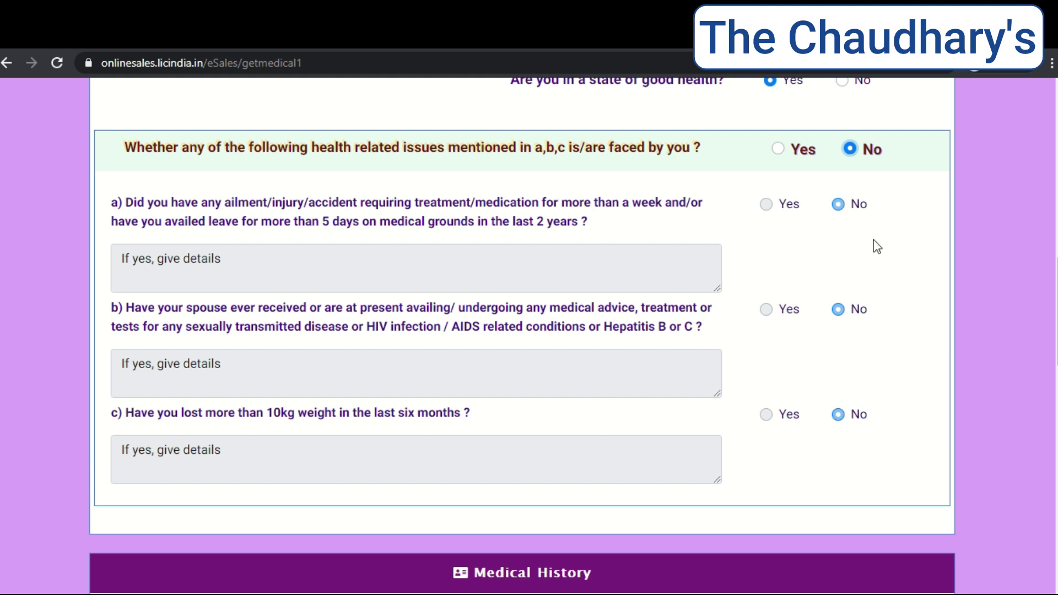
pyautogui.scroll(-8, 905, 325)
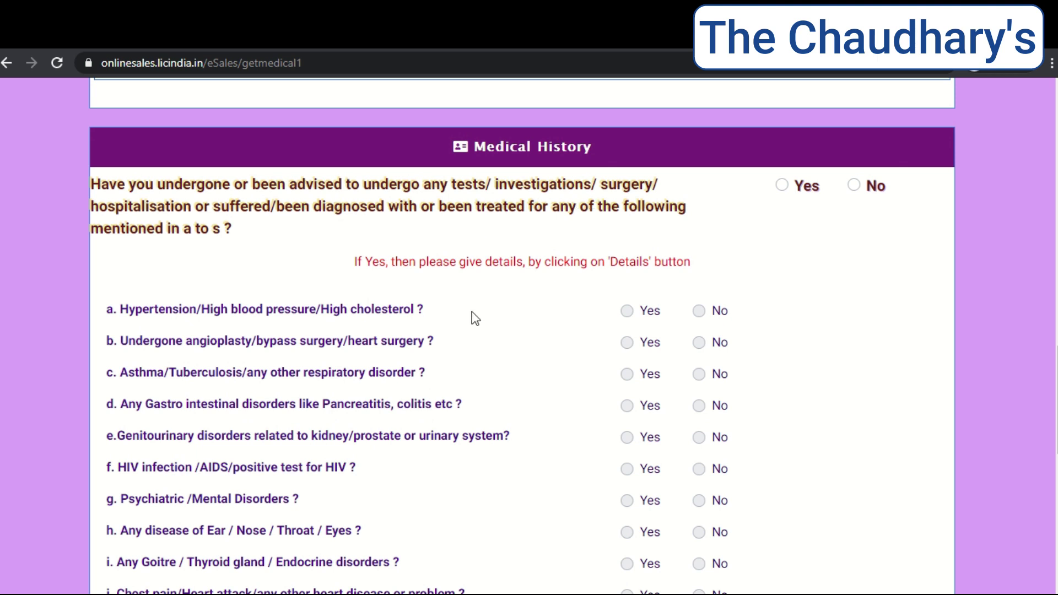
# Review the Medical History items a to s, highlighting the chest pain question j
pyautogui.scroll(-2, 477, 379)
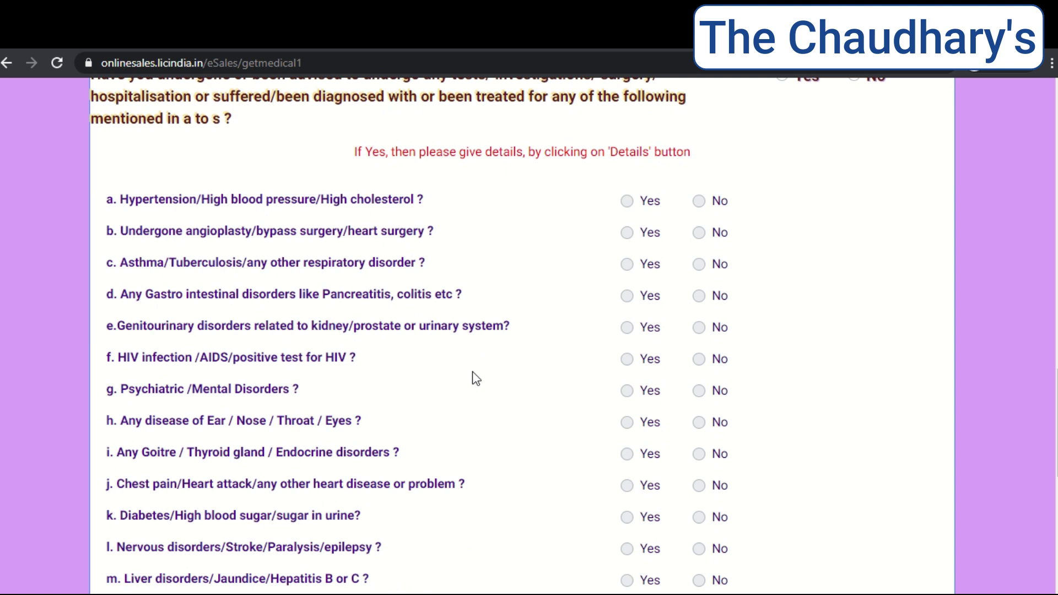
pyautogui.scroll(-5, 476, 379)
pyautogui.scroll(5, 476, 379)
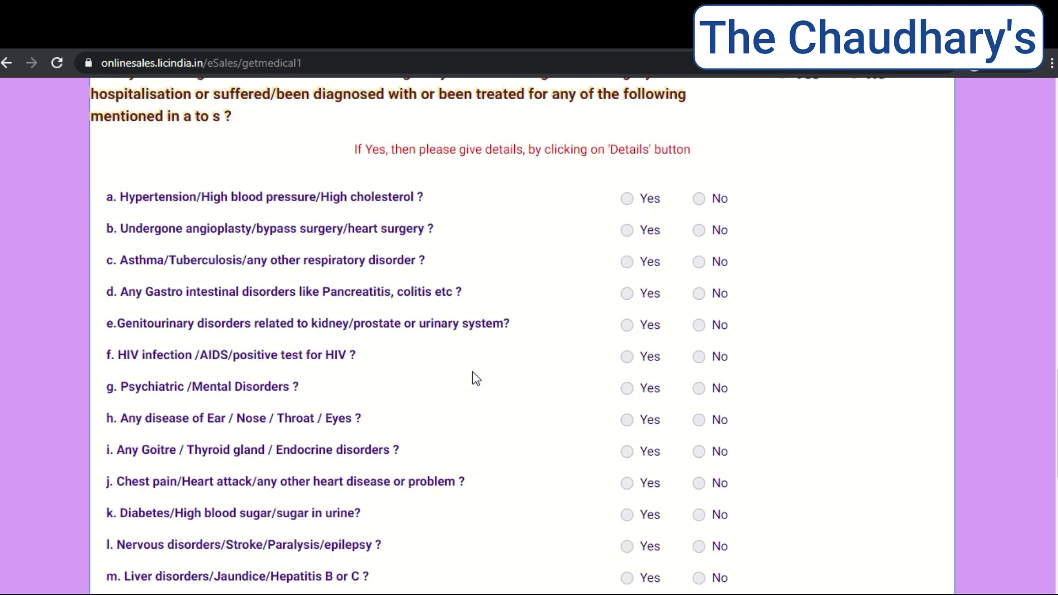
pyautogui.scroll(2, 476, 379)
pyautogui.scroll(-2, 476, 379)
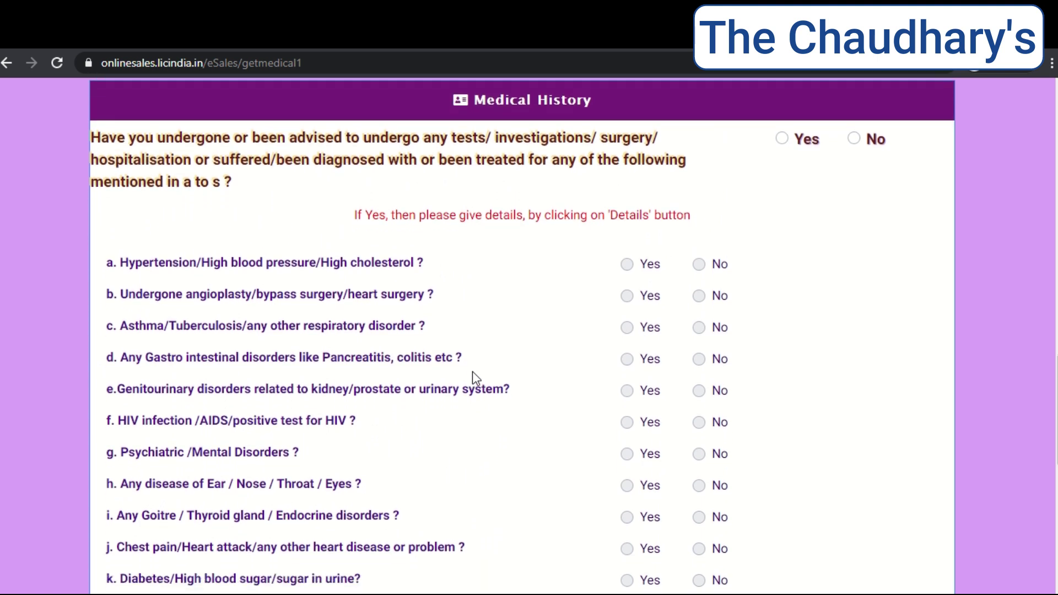
pyautogui.scroll(-1, 476, 379)
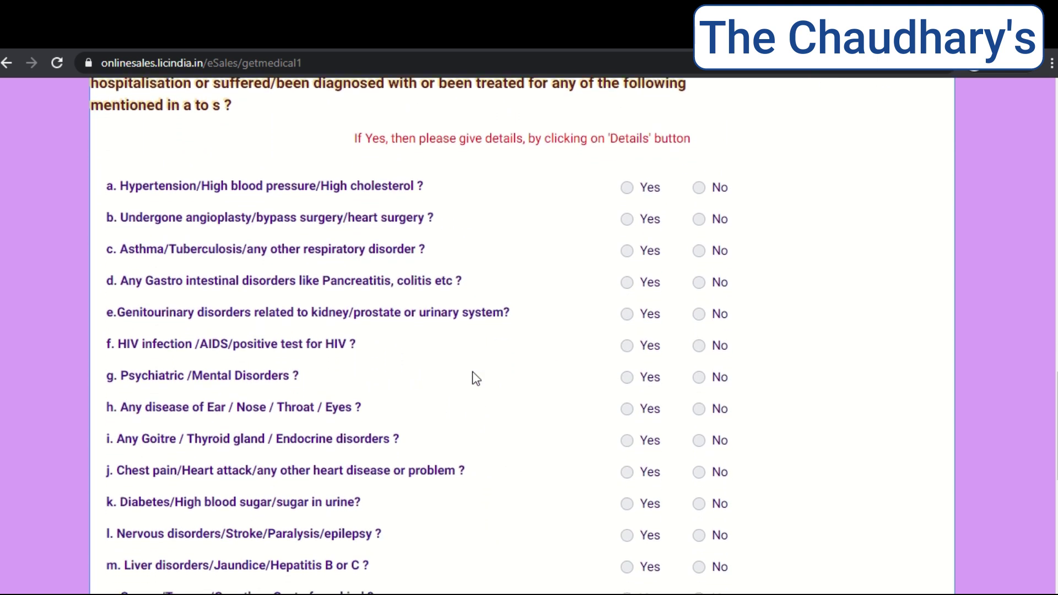
pyautogui.scroll(-1, 476, 379)
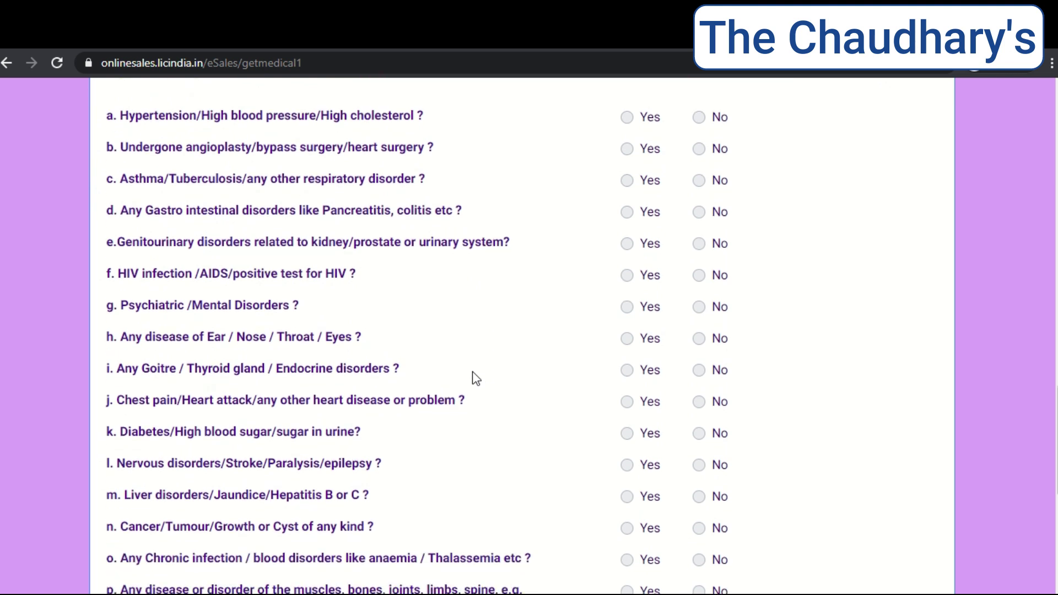
pyautogui.scroll(-1, 476, 379)
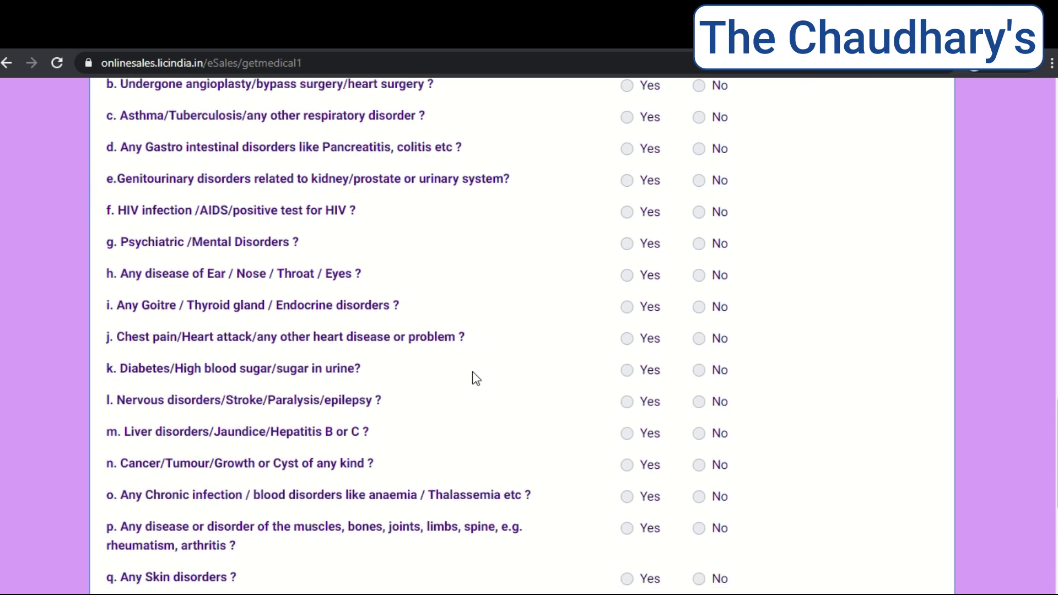
pyautogui.scroll(-1, 476, 378)
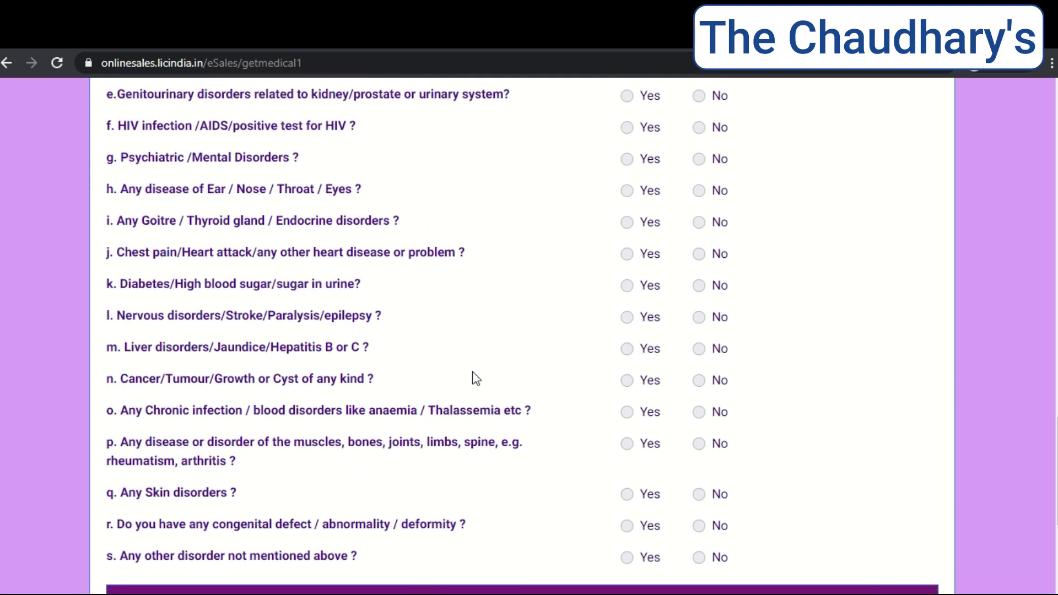
pyautogui.scroll(2, 476, 379)
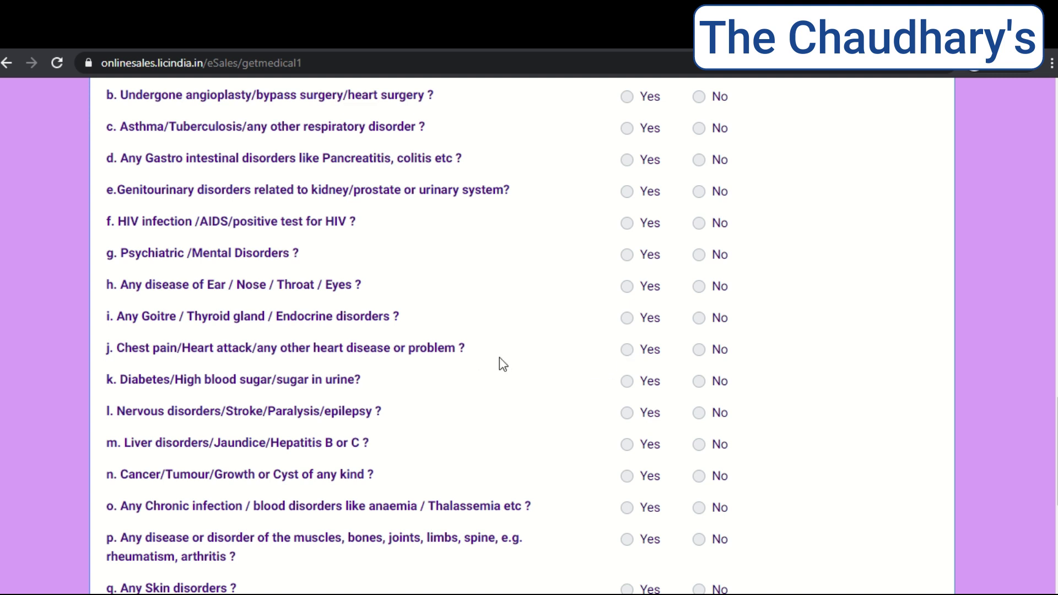
pyautogui.tripleClick(432, 347)
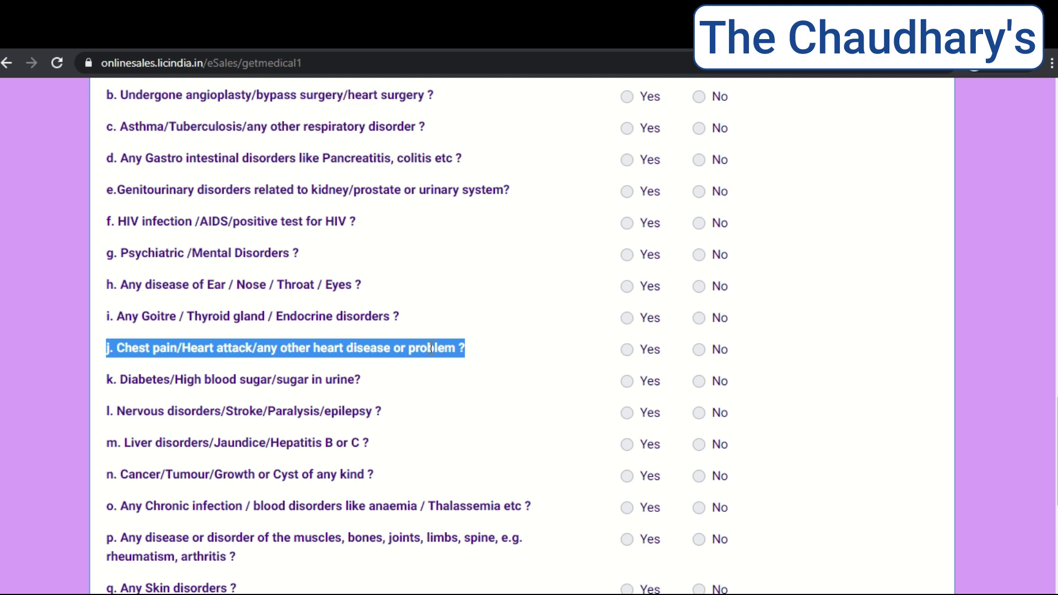
pyautogui.click(521, 421)
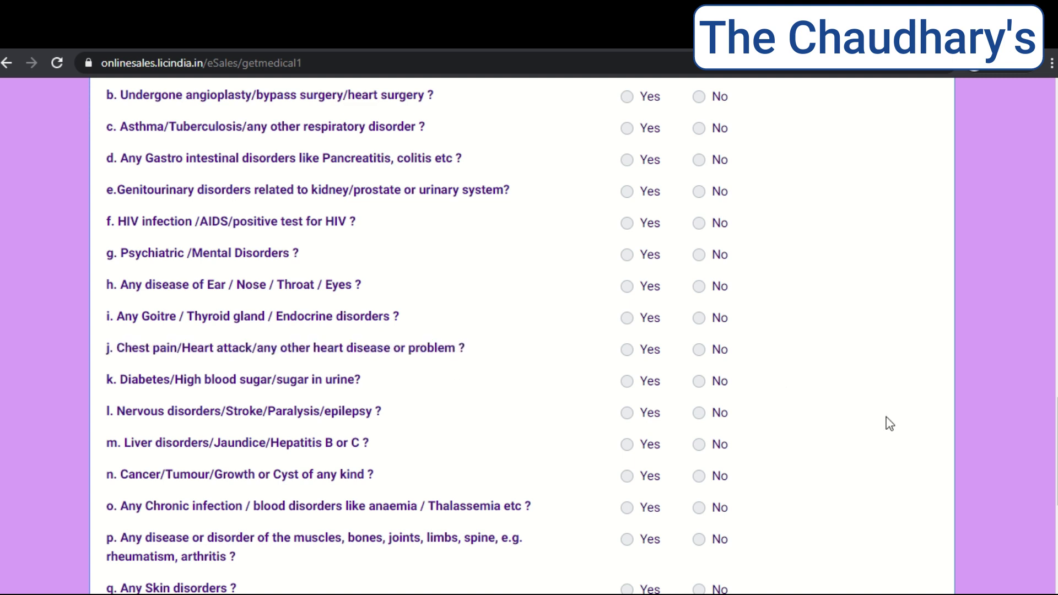
pyautogui.scroll(-2, 896, 428)
pyautogui.scroll(1, 895, 428)
pyautogui.scroll(7, 895, 428)
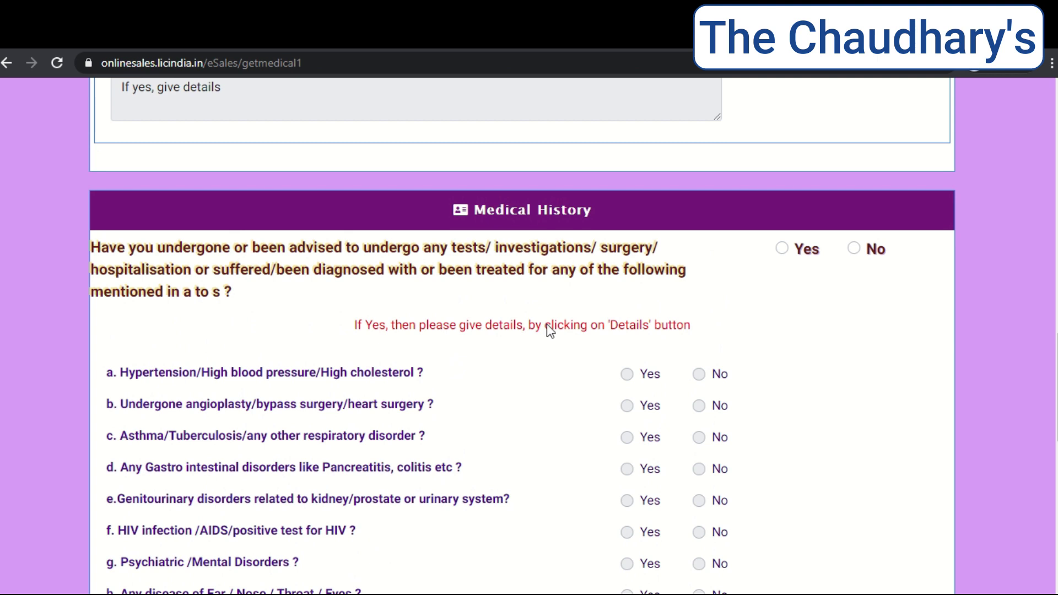
pyautogui.scroll(2, 548, 362)
pyautogui.scroll(-12, 547, 362)
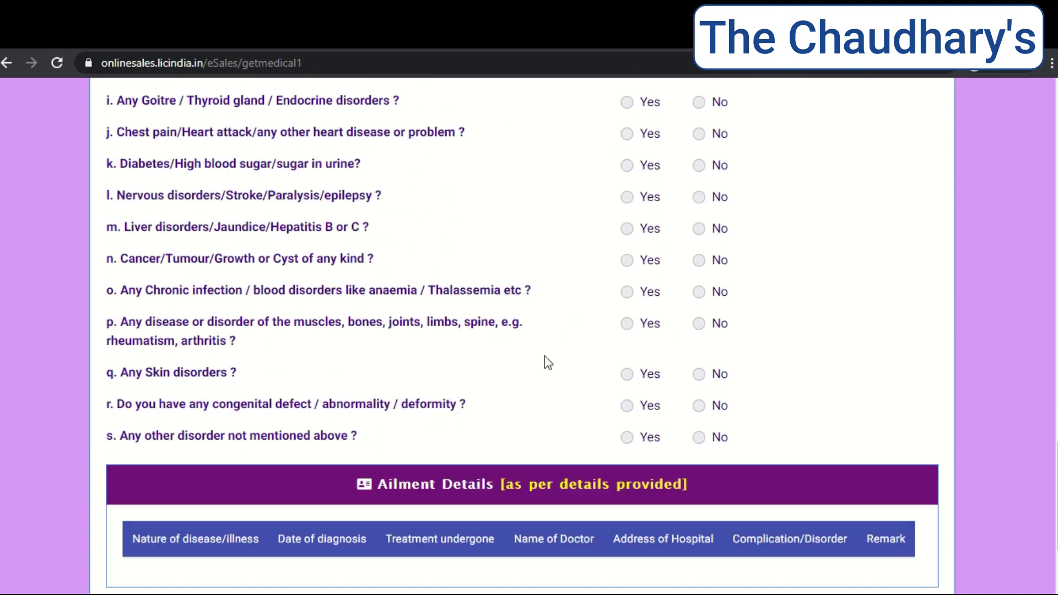
pyautogui.scroll(13, 547, 362)
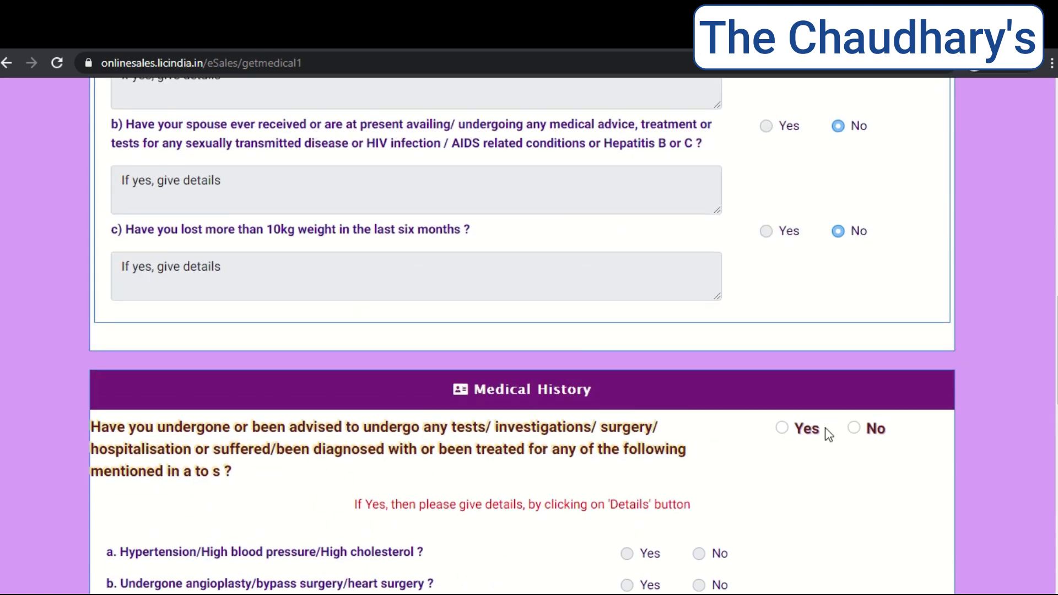
# Answer No to the whole Medical History question and continue to the Death Benefit page
pyautogui.click(854, 428)
pyautogui.scroll(-4, 844, 491)
pyautogui.scroll(-9, 846, 492)
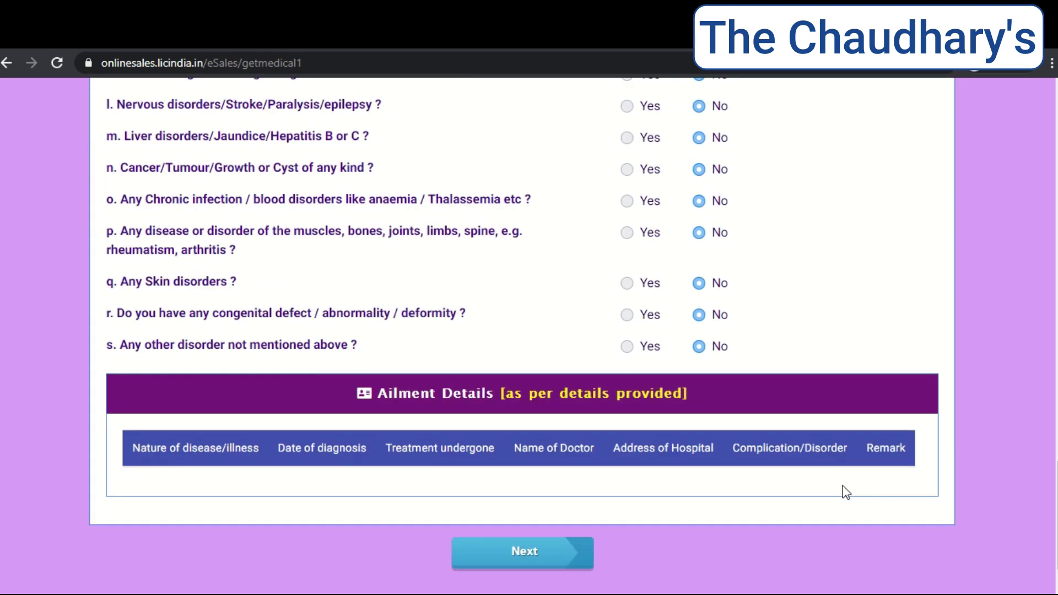
pyautogui.scroll(-1, 846, 493)
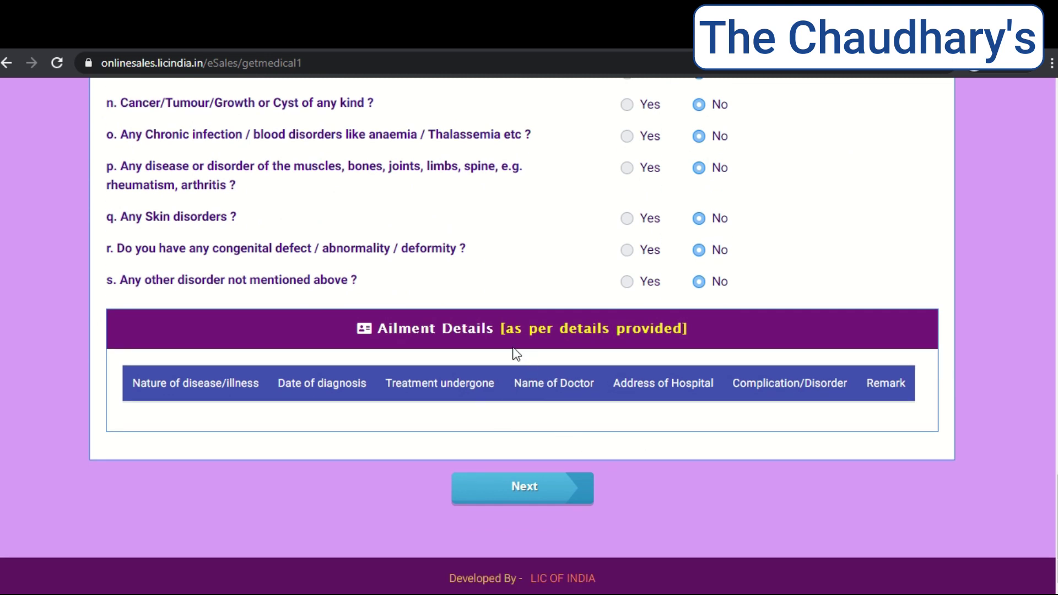
pyautogui.click(519, 478)
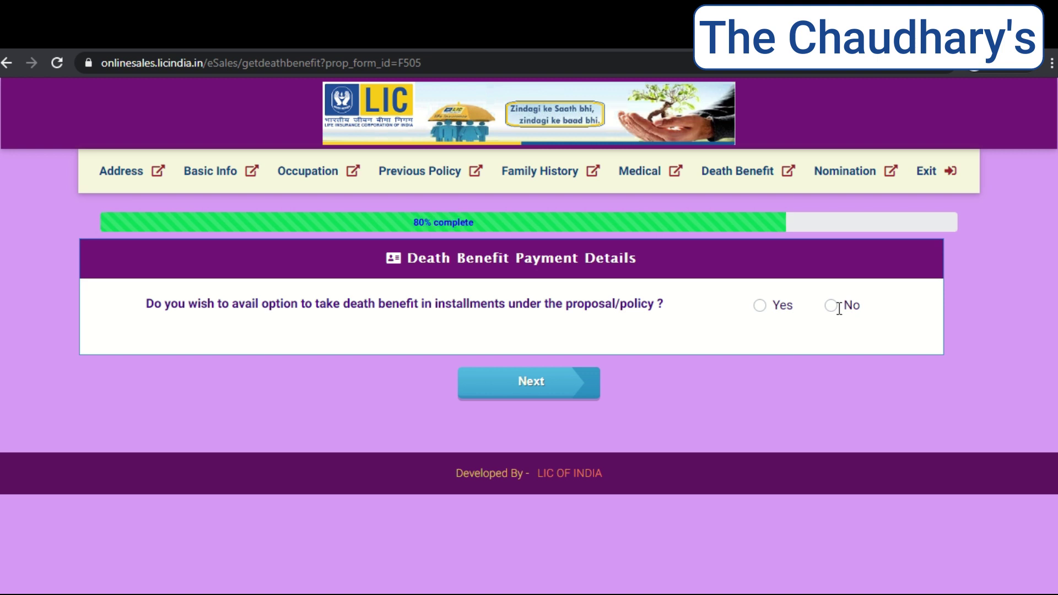
# Preview the instalment options, then answer No to death benefit in instalments and continue
pyautogui.click(761, 304)
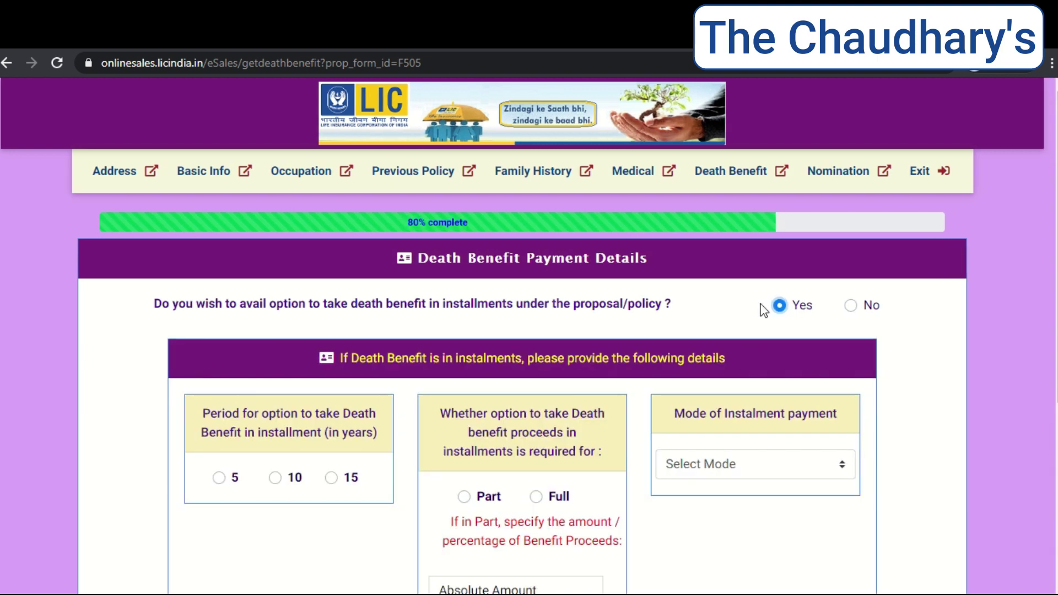
pyautogui.scroll(-1, 883, 365)
pyautogui.scroll(-3, 883, 365)
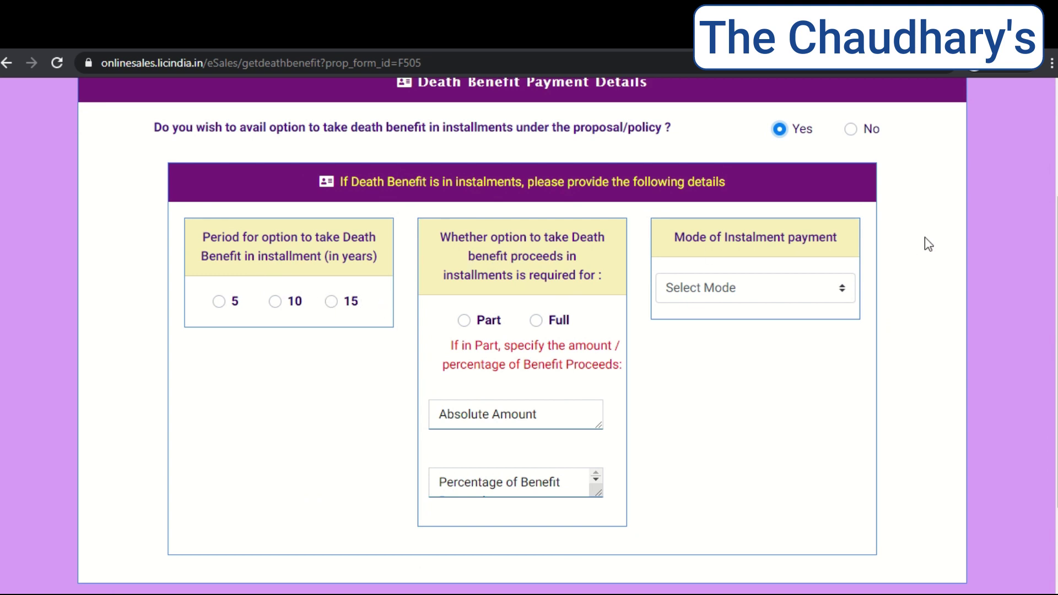
pyautogui.scroll(2, 925, 240)
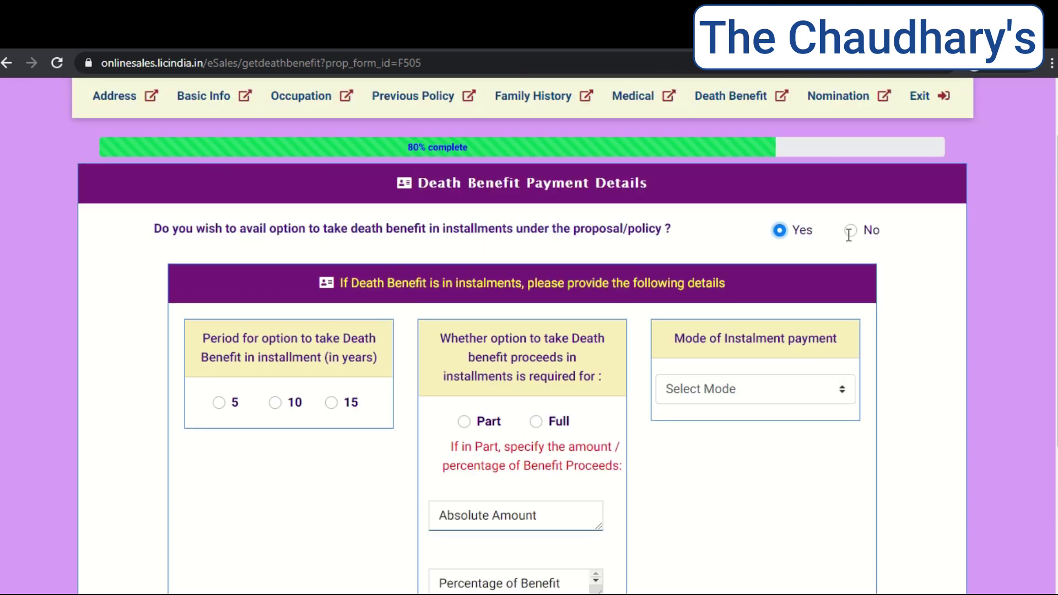
pyautogui.click(851, 231)
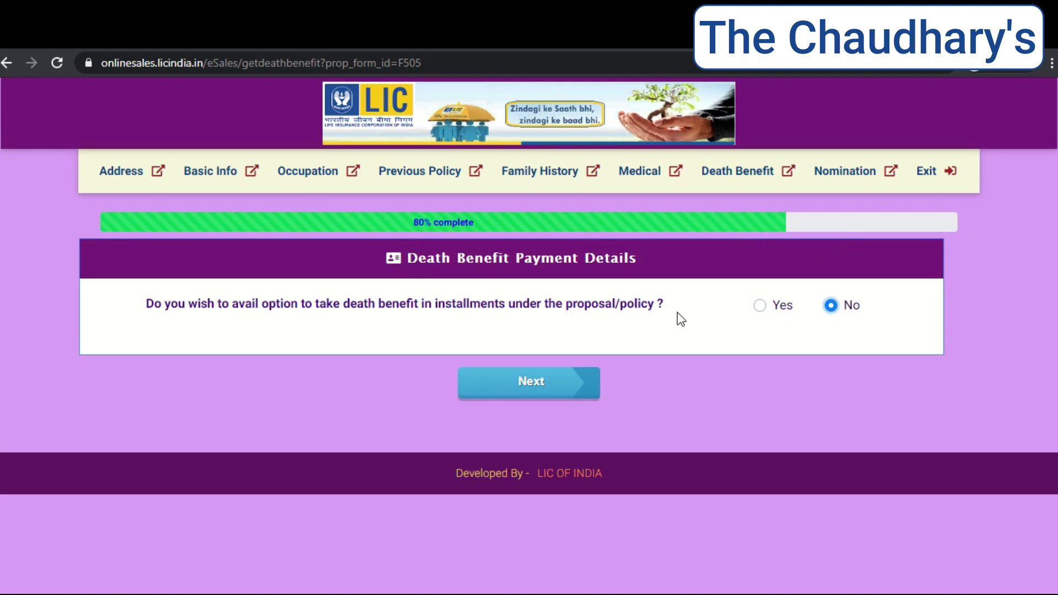
pyautogui.click(536, 385)
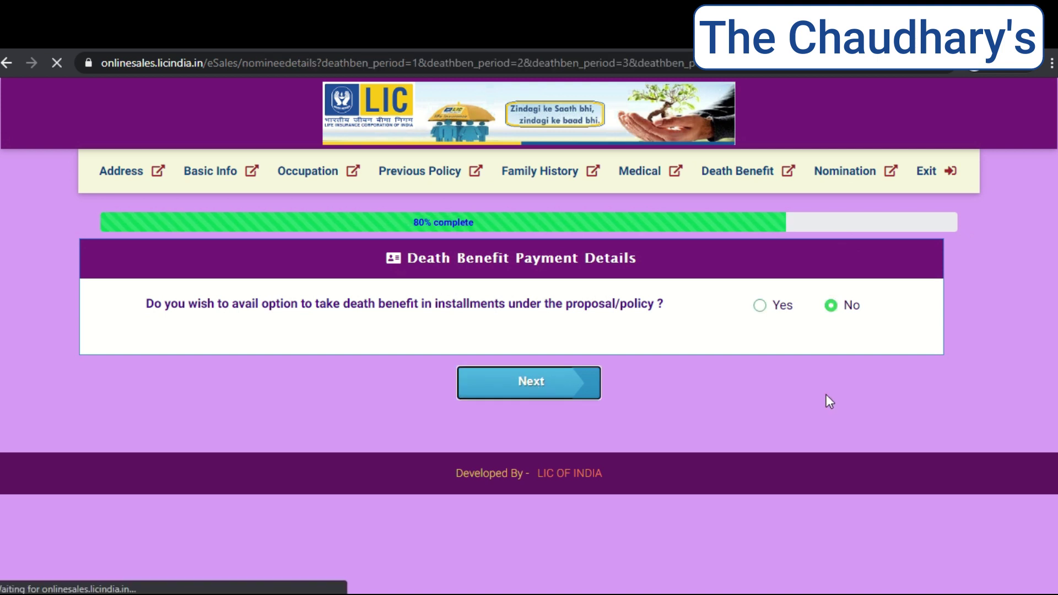
# Enter the first nominee's full name under Nomination Details
pyautogui.scroll(-1, 957, 387)
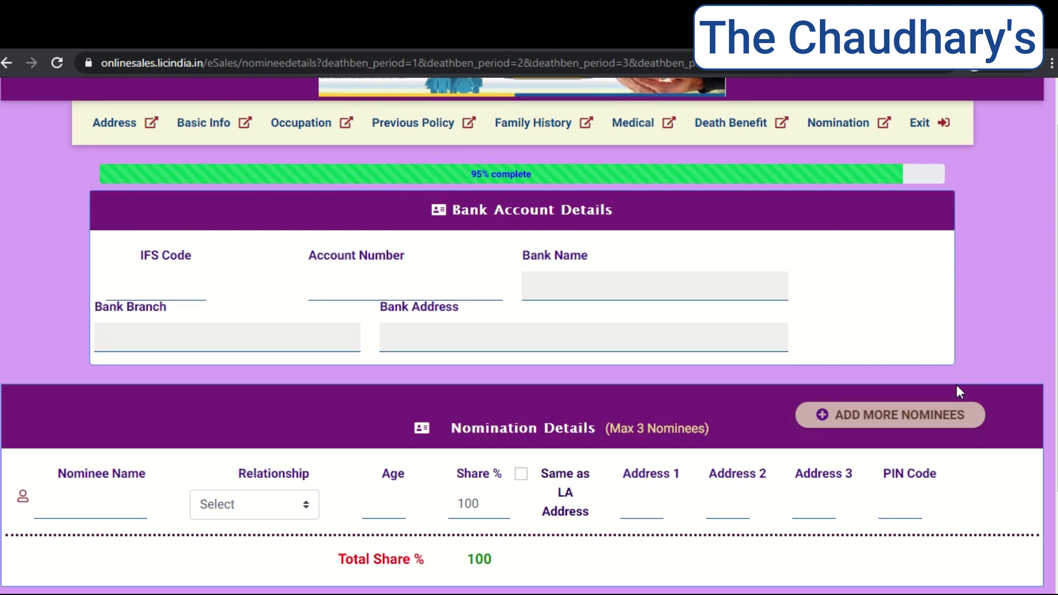
pyautogui.scroll(-2, 957, 385)
pyautogui.scroll(-1, 960, 392)
pyautogui.scroll(2, 960, 391)
pyautogui.scroll(-2, 960, 391)
pyautogui.scroll(-1, 960, 392)
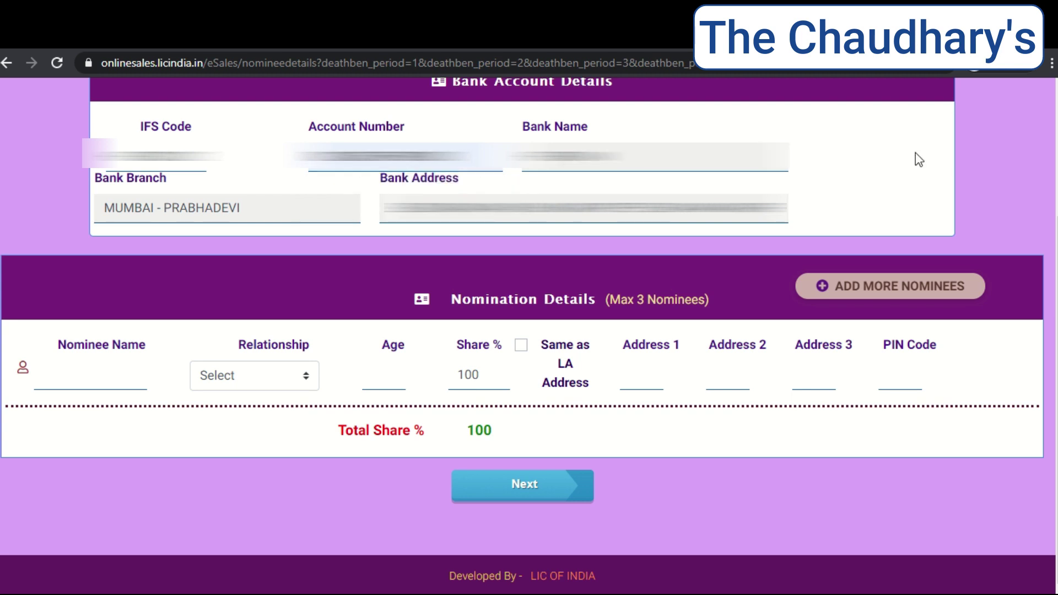
pyautogui.click(92, 369)
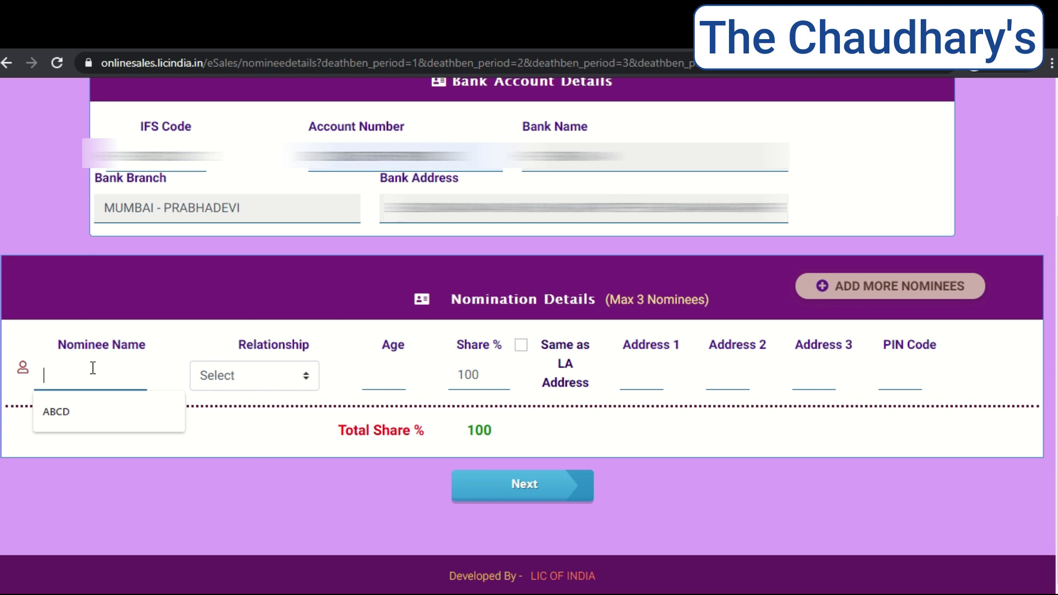
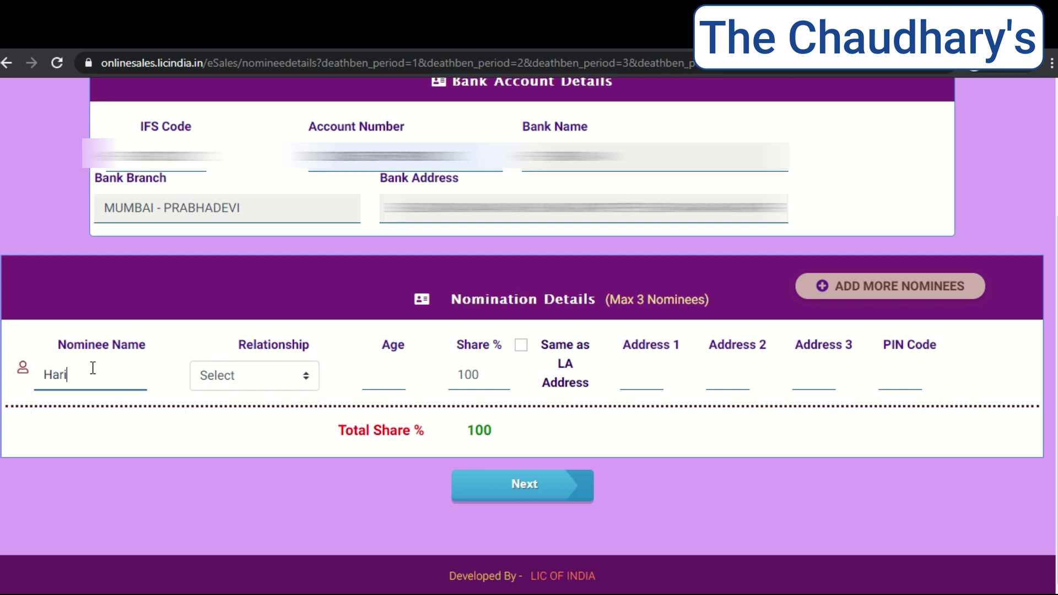
# Add a Nominee 2 row, noting the Max 3 Nominees limit and total share of 100
pyautogui.click(843, 291)
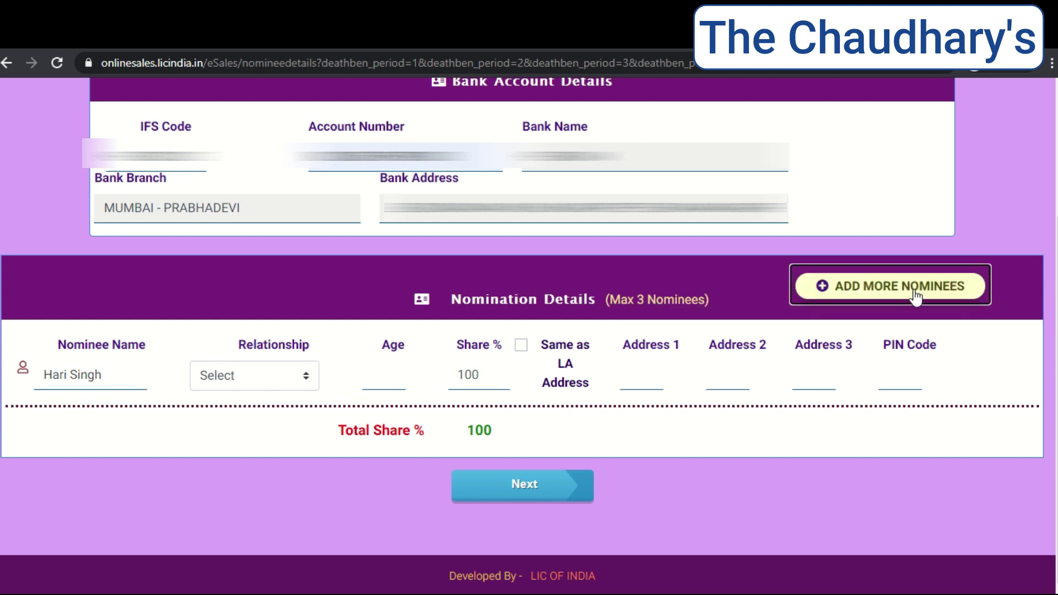
pyautogui.click(612, 300)
pyautogui.moveTo(612, 301); pyautogui.dragTo(707, 304)
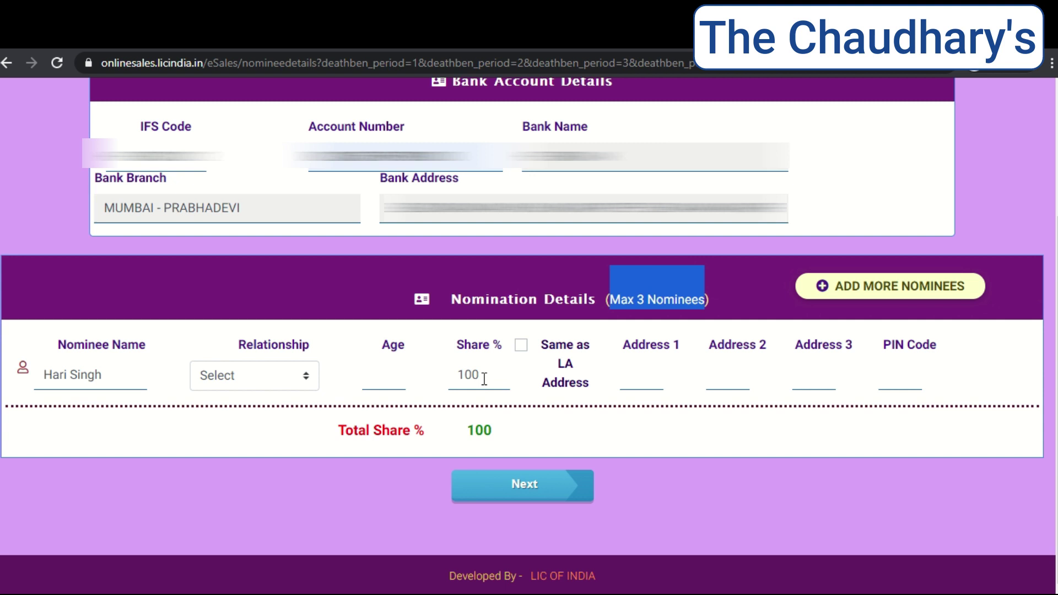
pyautogui.doubleClick(490, 432)
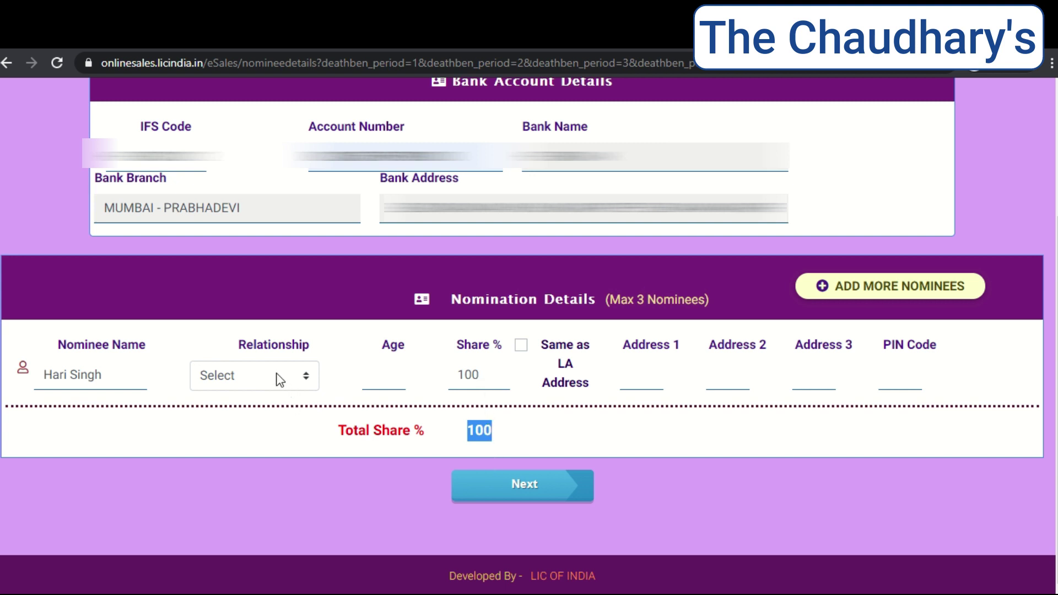
pyautogui.click(915, 298)
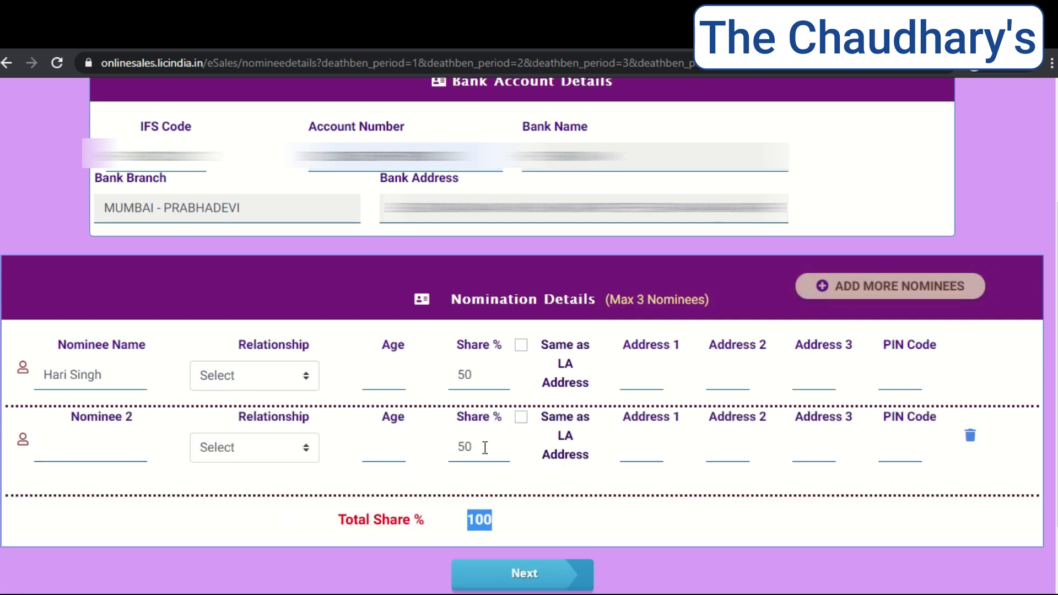
# Give nominee 1 the life assured's address and set the shares to 70% and 30%
pyautogui.click(521, 346)
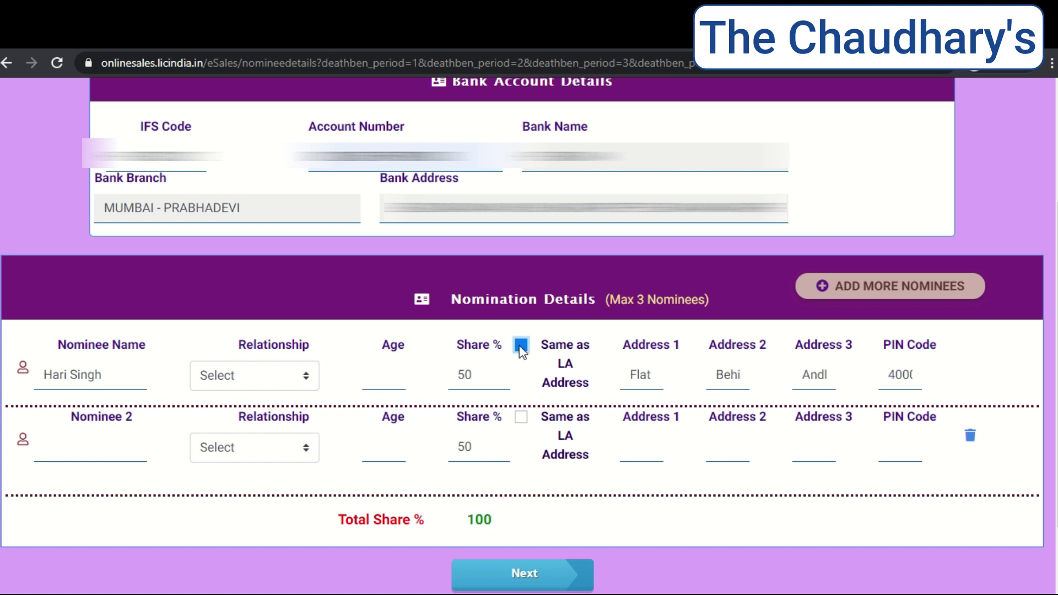
pyautogui.click(466, 377)
pyautogui.press('BackSpace')
pyautogui.press('BackSpace')
pyautogui.write('70')
pyautogui.click(492, 444)
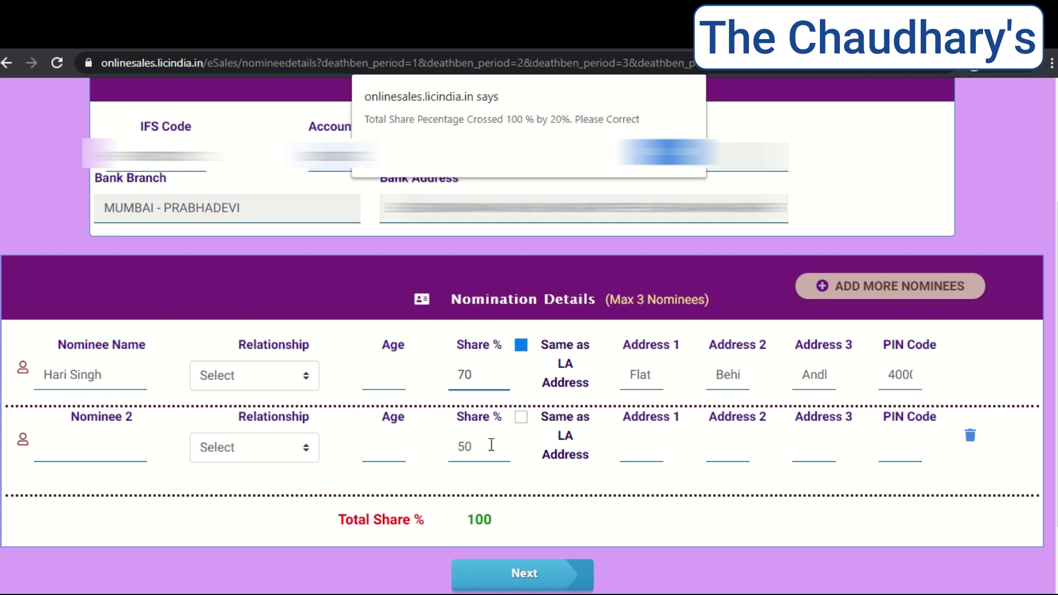
pyautogui.click(665, 156)
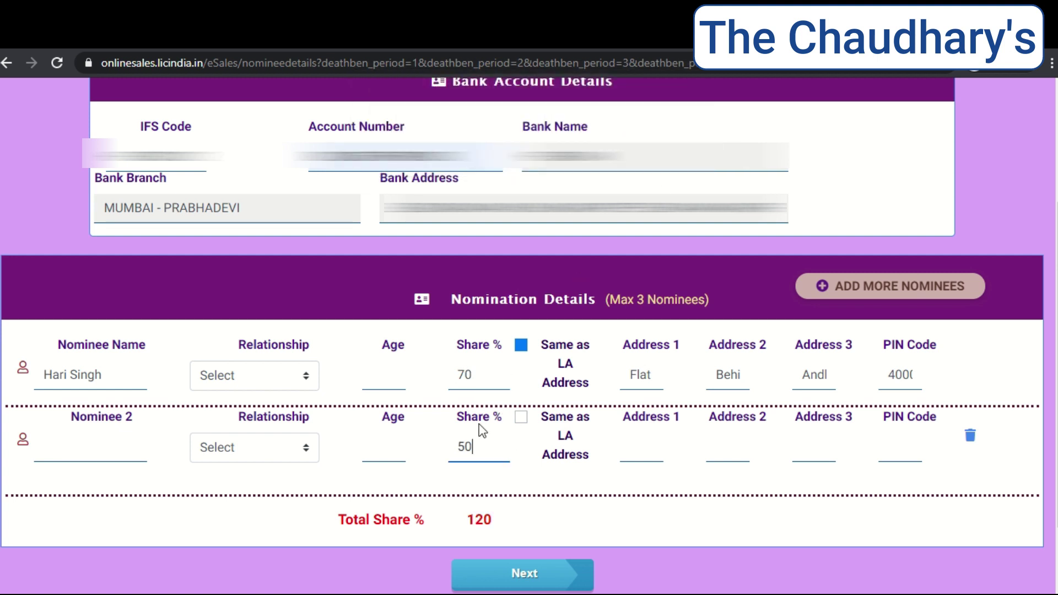
pyautogui.press('BackSpace')
pyautogui.press('BackSpace')
pyautogui.write('30')
pyautogui.click(508, 505)
# Change the nominee shares to 75% and 25% so the total is 100
pyautogui.click(475, 378)
pyautogui.press('BackSpace')
pyautogui.write('5')
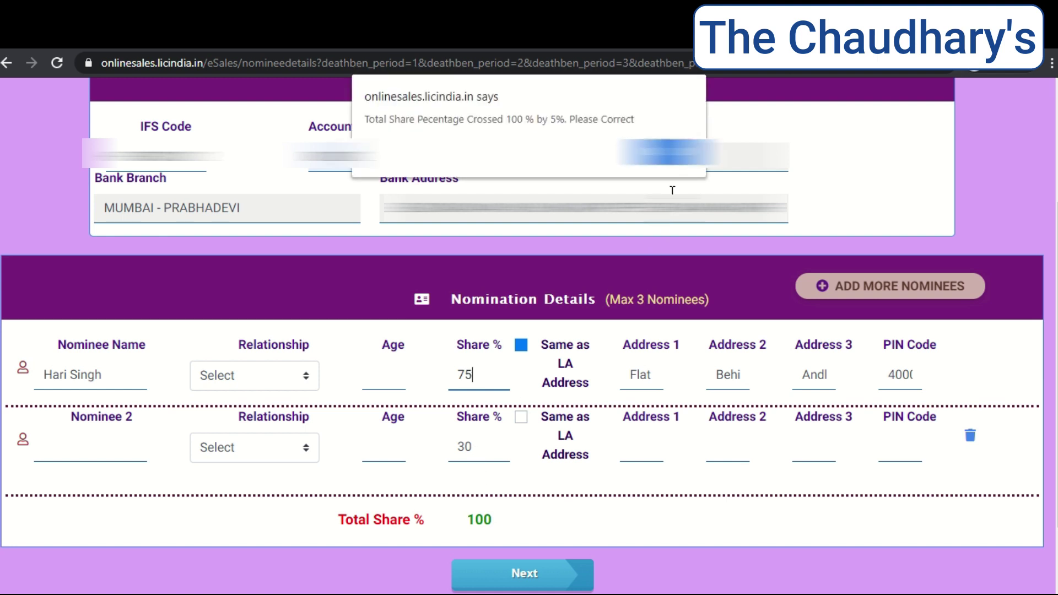
pyautogui.click(668, 164)
pyautogui.press('BackSpace')
pyautogui.press('BackSpace')
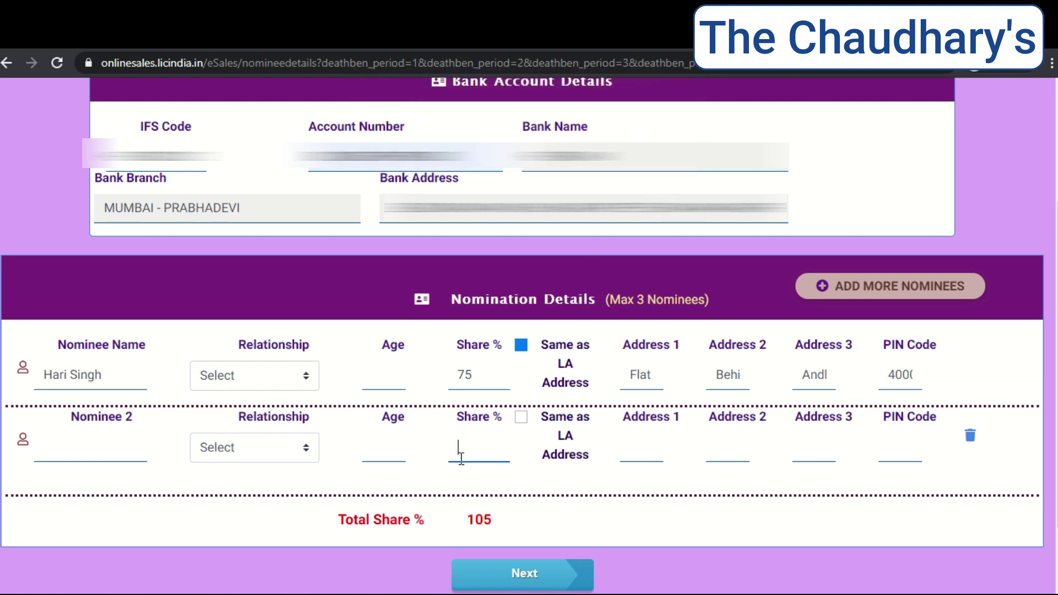
pyautogui.write('25')
pyautogui.click(606, 494)
# Set the first nominee's relationship to Father and age to 54
pyautogui.click(270, 375)
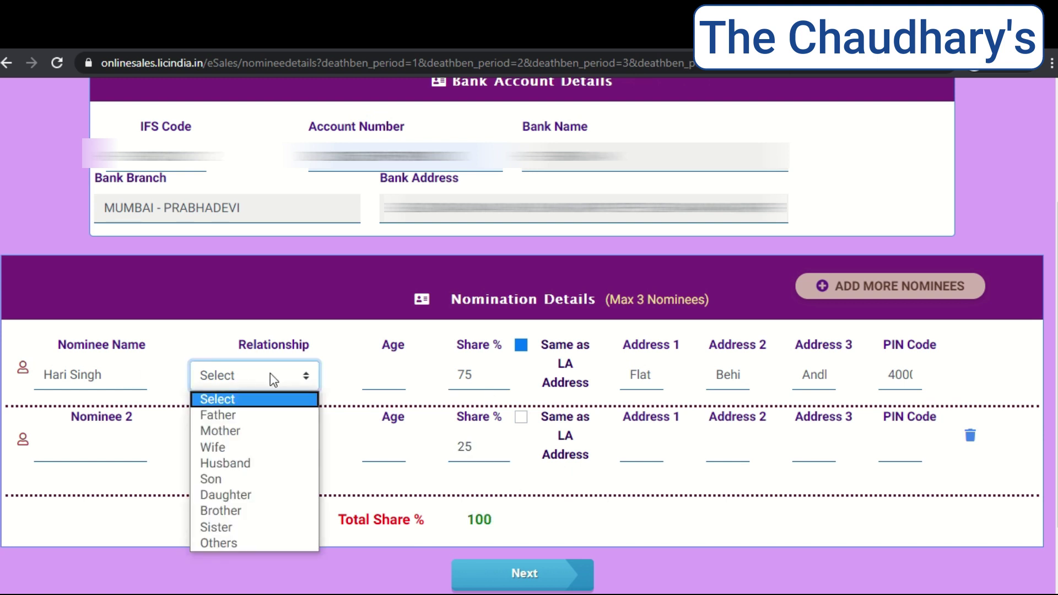
pyautogui.click(270, 415)
pyautogui.click(380, 386)
pyautogui.click(385, 412)
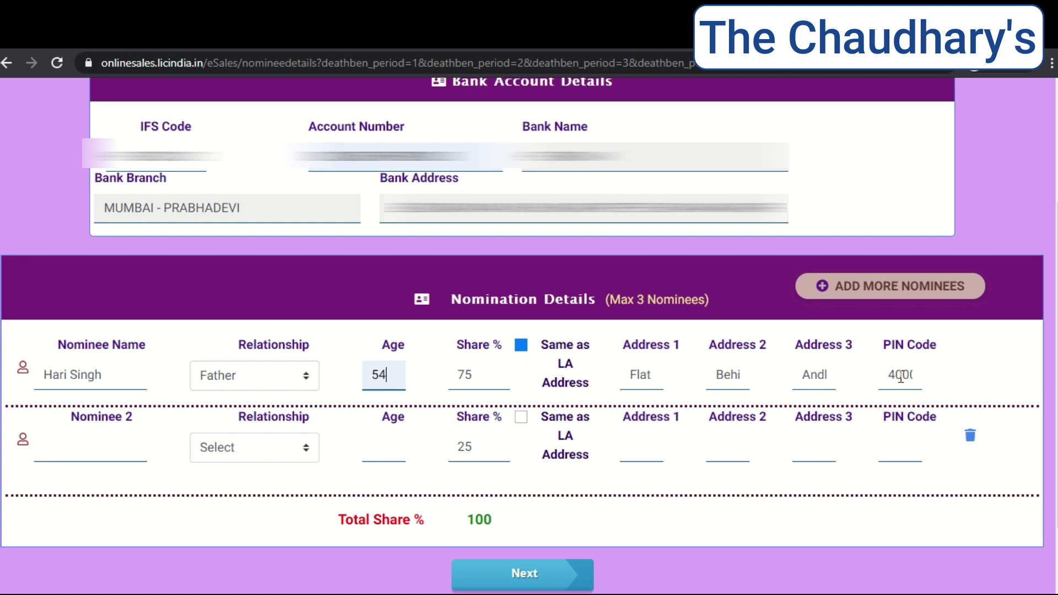
# Enter the second nominee's name, Mother, age 53, with the life assured's address, and submit
pyautogui.click(105, 452)
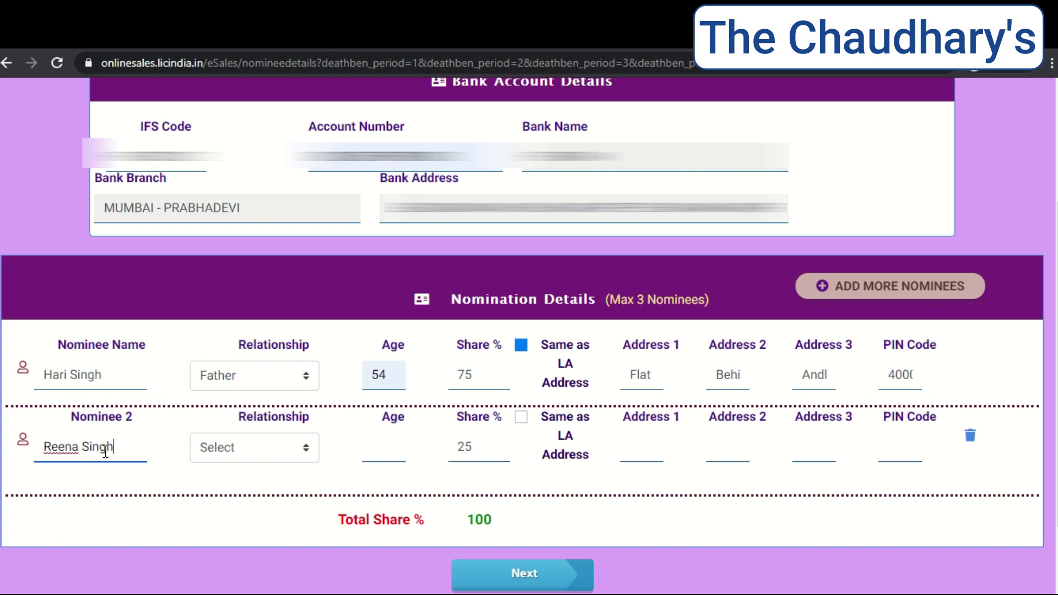
pyautogui.press('Tab')
pyautogui.press('m')
pyautogui.press('Tab')
pyautogui.write('53')
pyautogui.press('Tab')
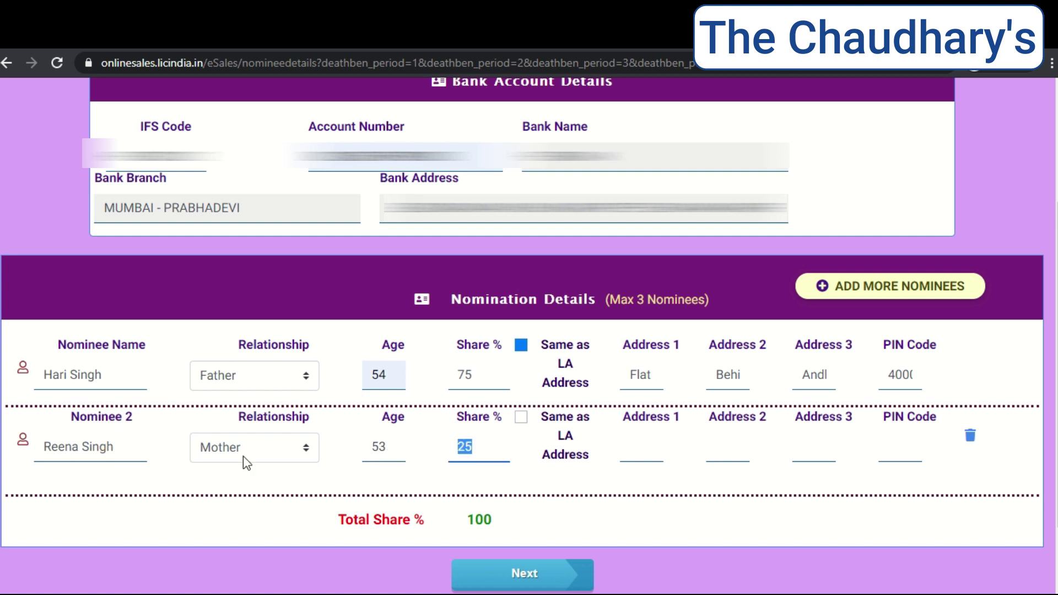
pyautogui.click(521, 417)
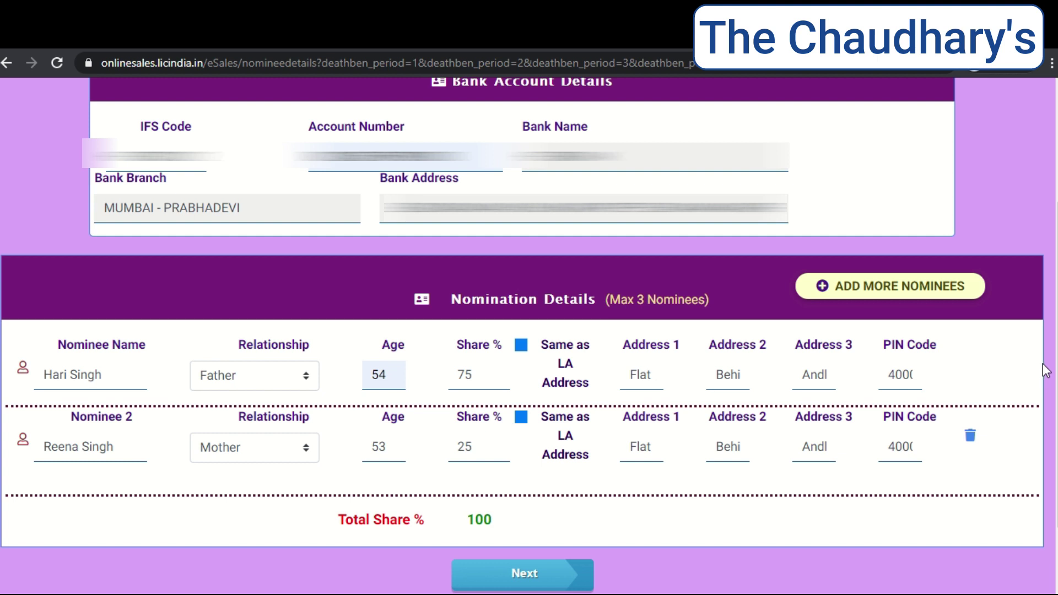
pyautogui.scroll(1, 1047, 366)
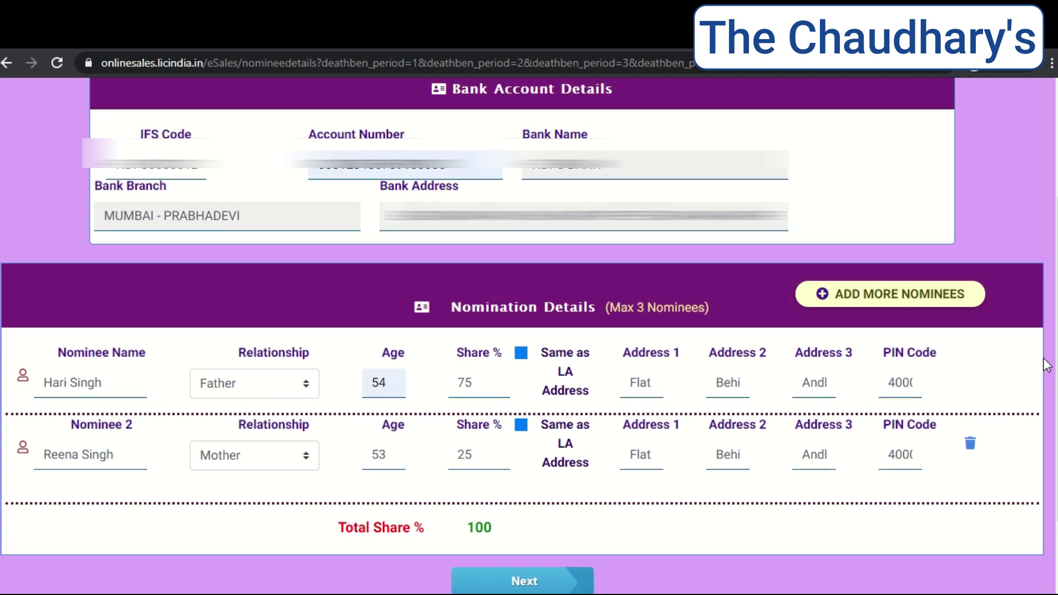
pyautogui.scroll(1, 1046, 364)
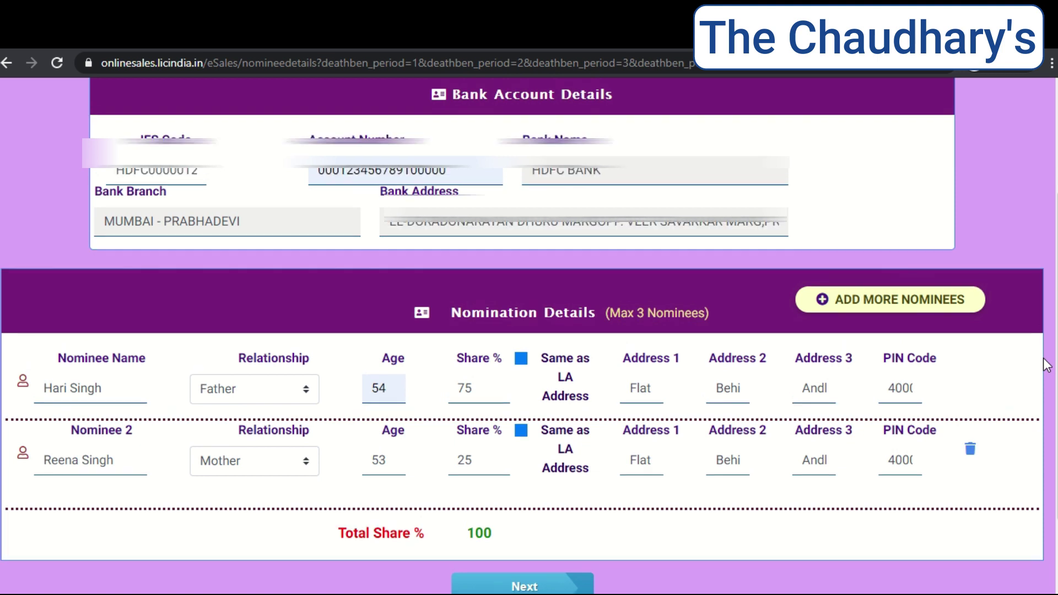
pyautogui.click(524, 587)
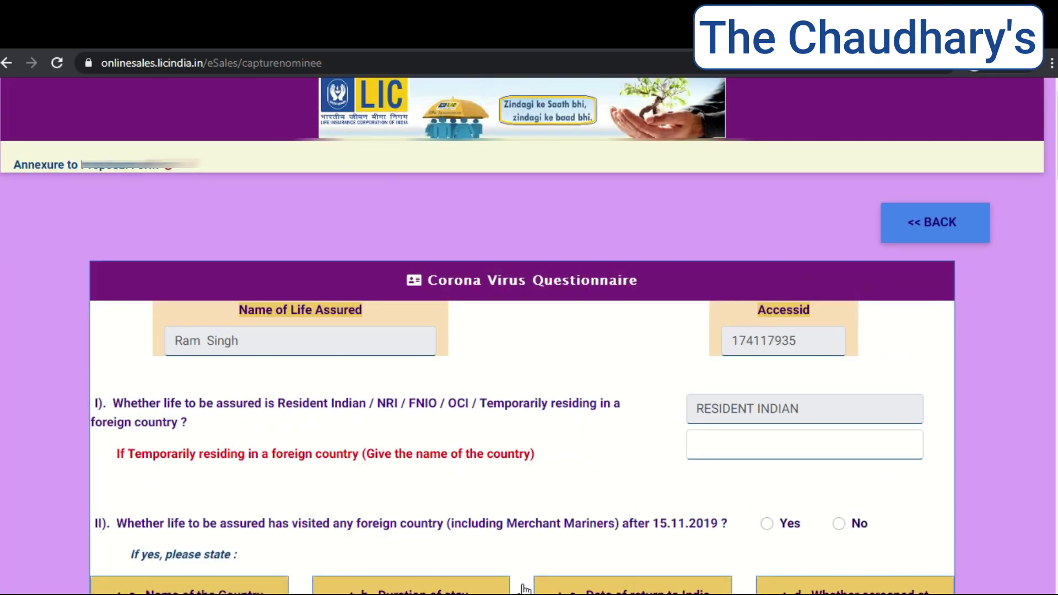
# Scroll through the Corona Virus Questionnaire, highlighting its title
pyautogui.scroll(-1, 597, 432)
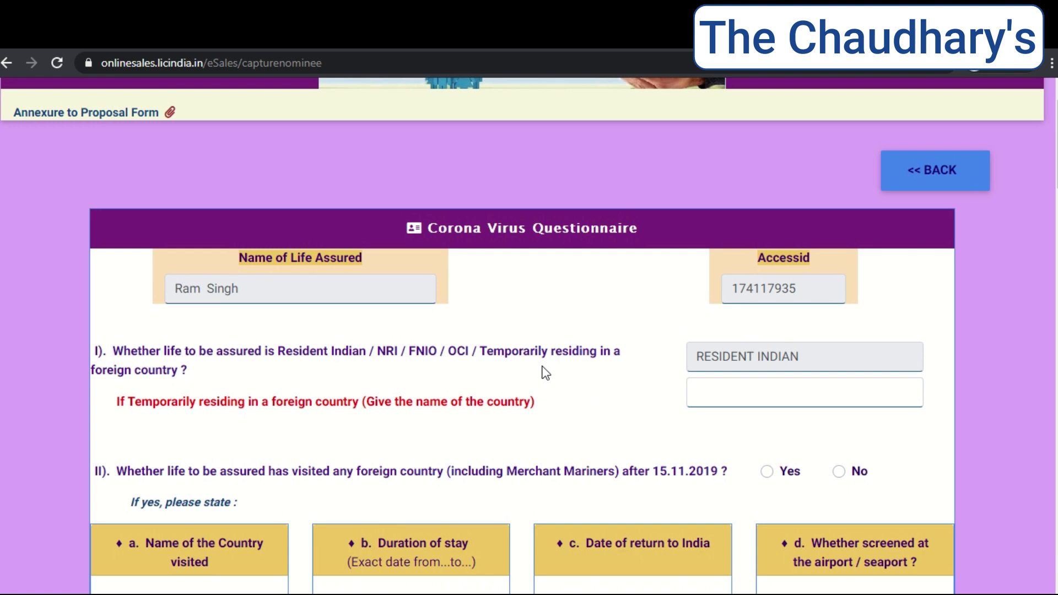
pyautogui.scroll(-1, 628, 392)
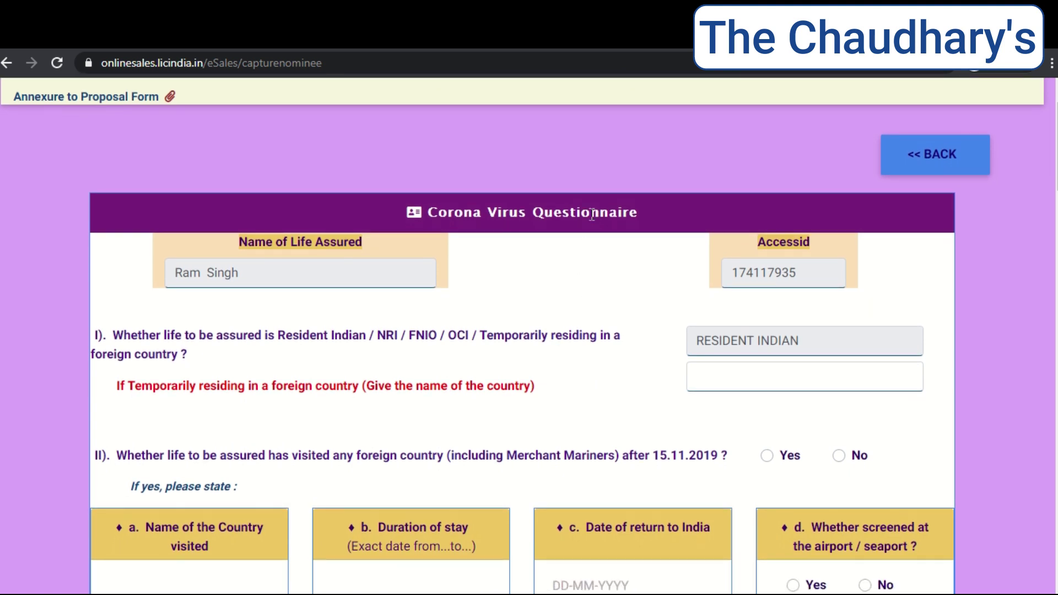
pyautogui.tripleClick(591, 214)
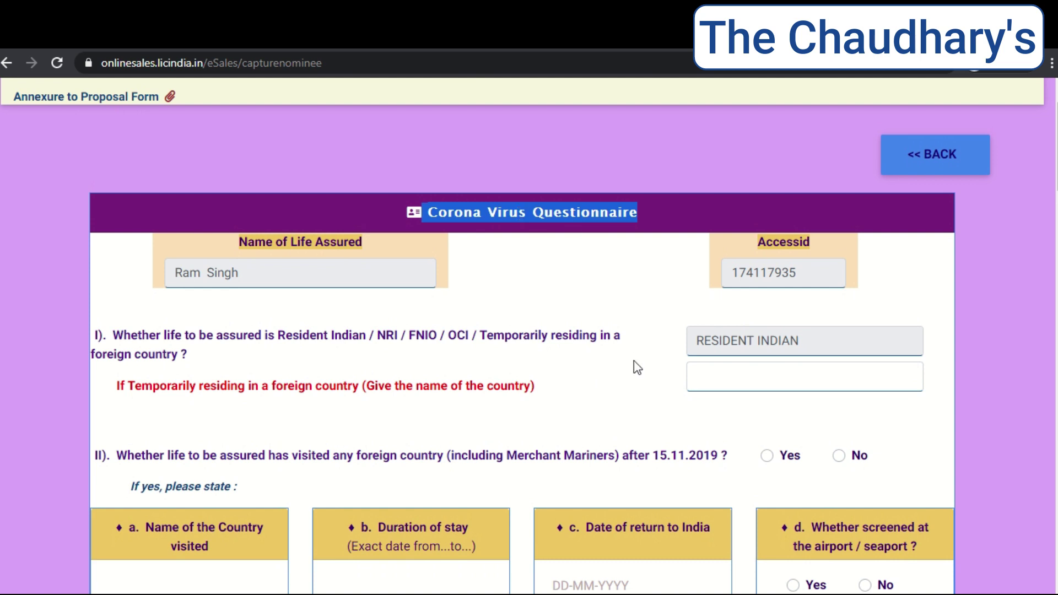
pyautogui.scroll(-1, 638, 367)
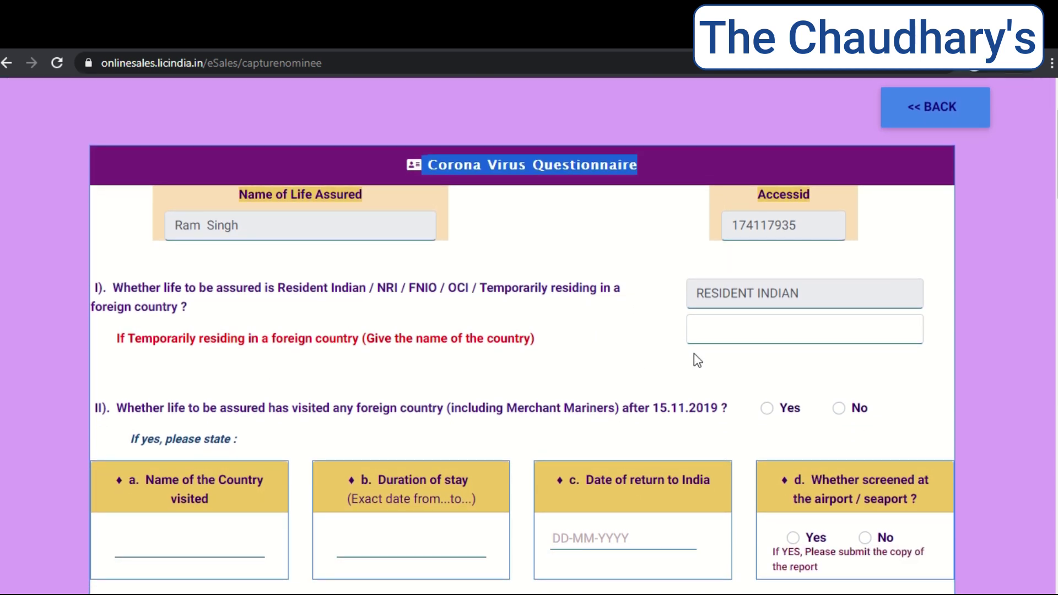
pyautogui.scroll(-1, 697, 359)
pyautogui.scroll(-1, 694, 356)
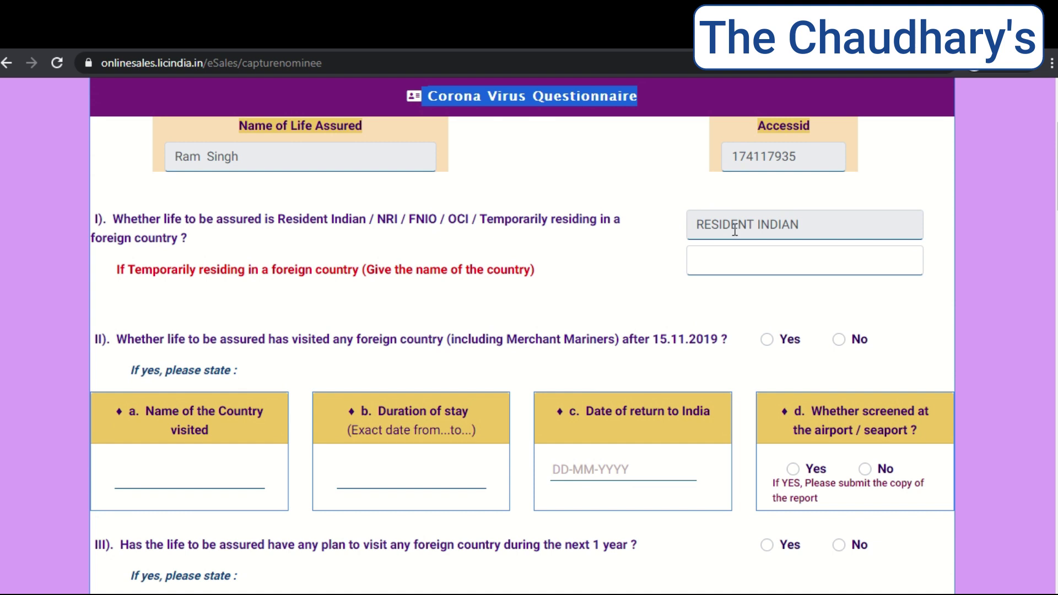
pyautogui.click(754, 255)
pyautogui.click(586, 297)
pyautogui.scroll(-1, 278, 321)
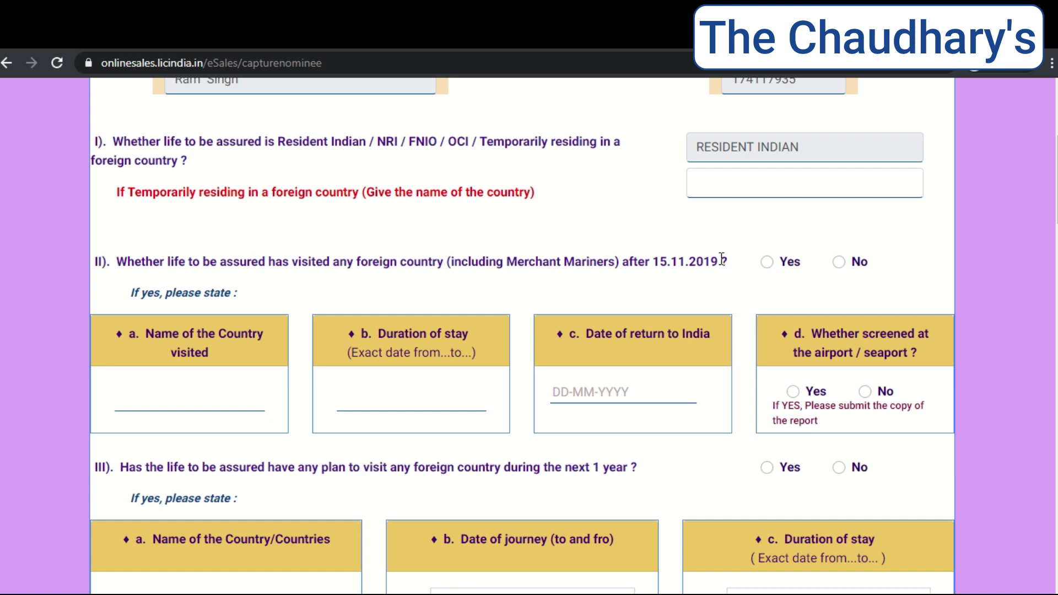
# Answer No to foreign visits since 15.11.2019 and No to foreign travel plans
pyautogui.click(839, 263)
pyautogui.click(768, 264)
pyautogui.click(846, 263)
pyautogui.scroll(-4, 931, 302)
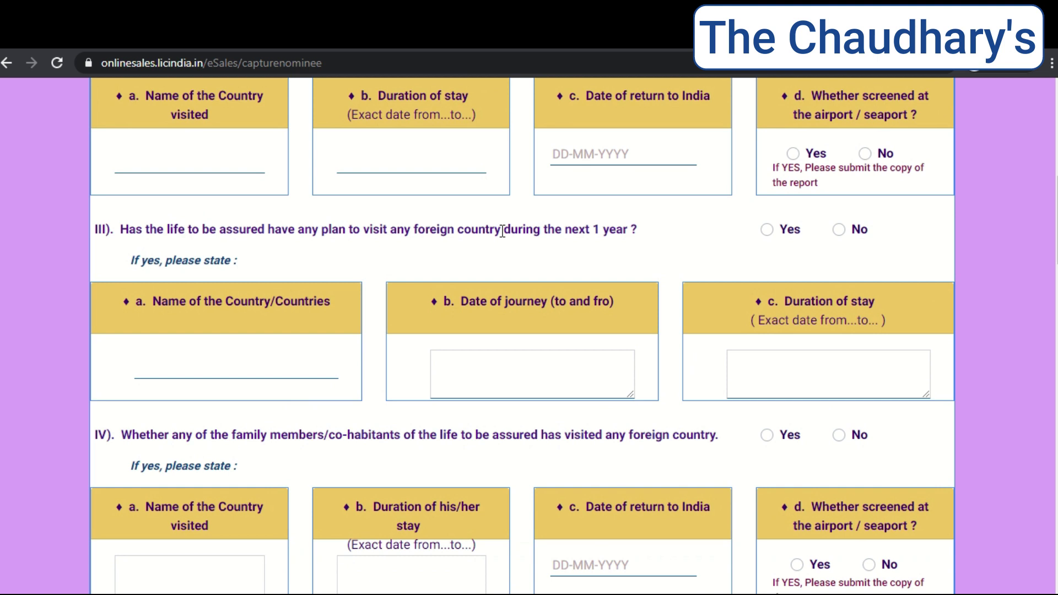
pyautogui.click(767, 229)
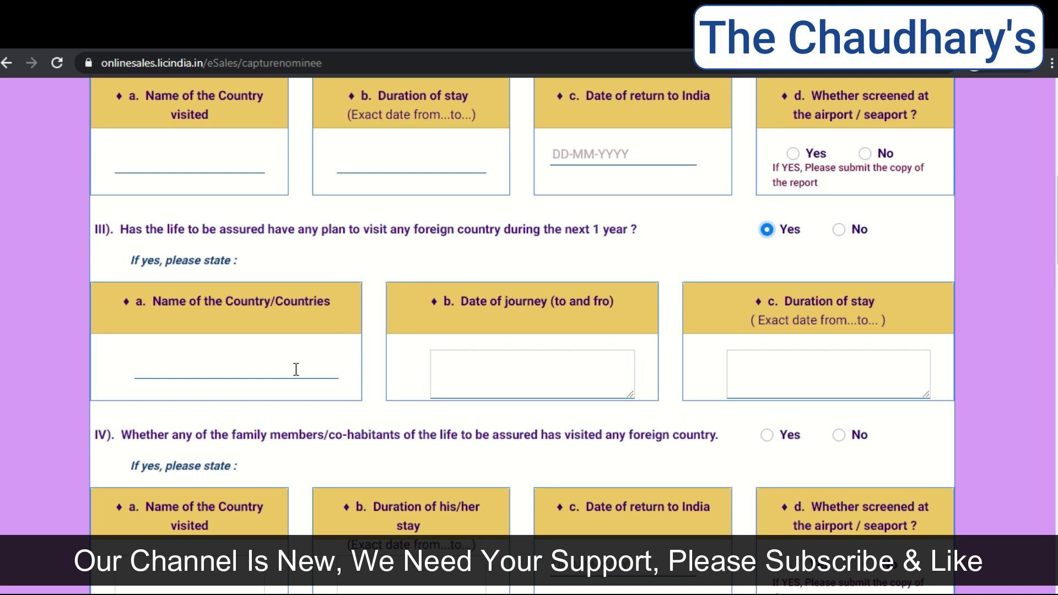
pyautogui.click(840, 230)
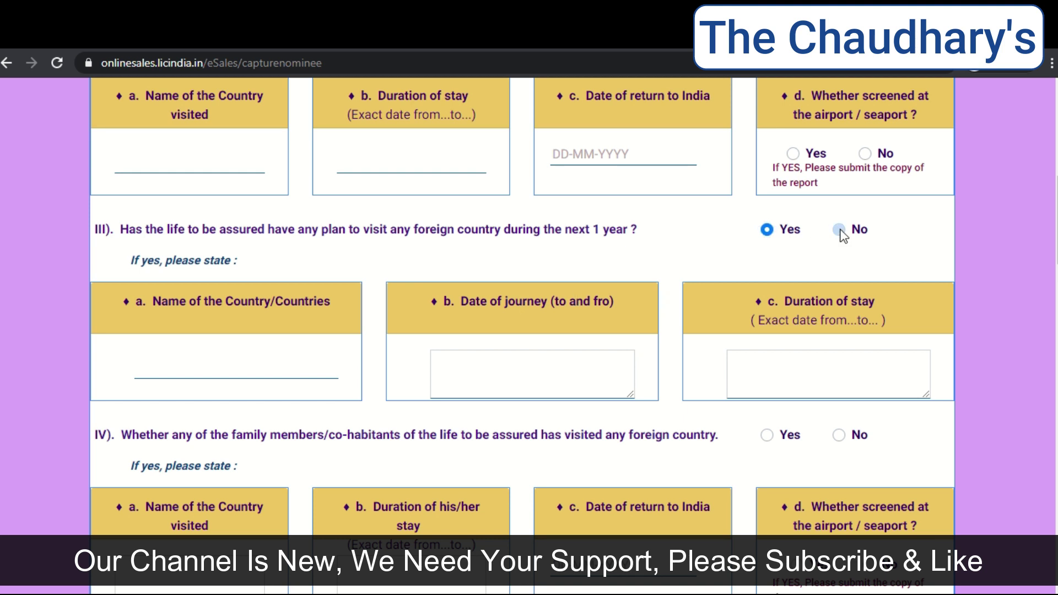